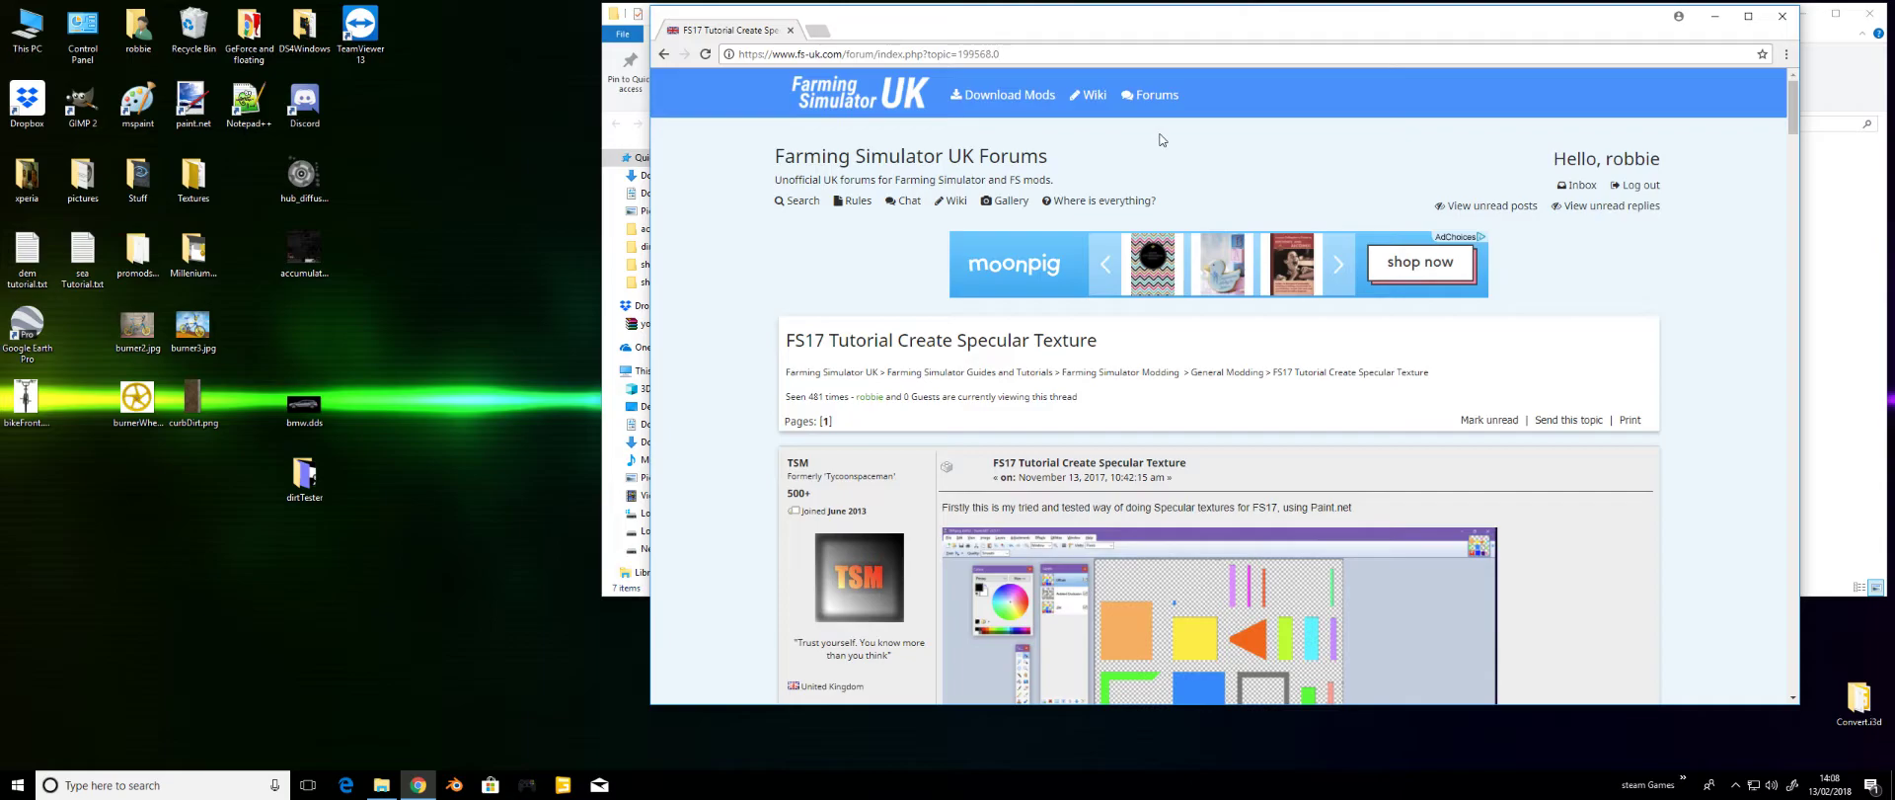
- Read through the FS17 specular-texture tutorial, select its web address, and minimise Chrome
{"action": "scroll", "coordinate": [1209, 188], "scroll_direction": "down", "scroll_amount": 4}
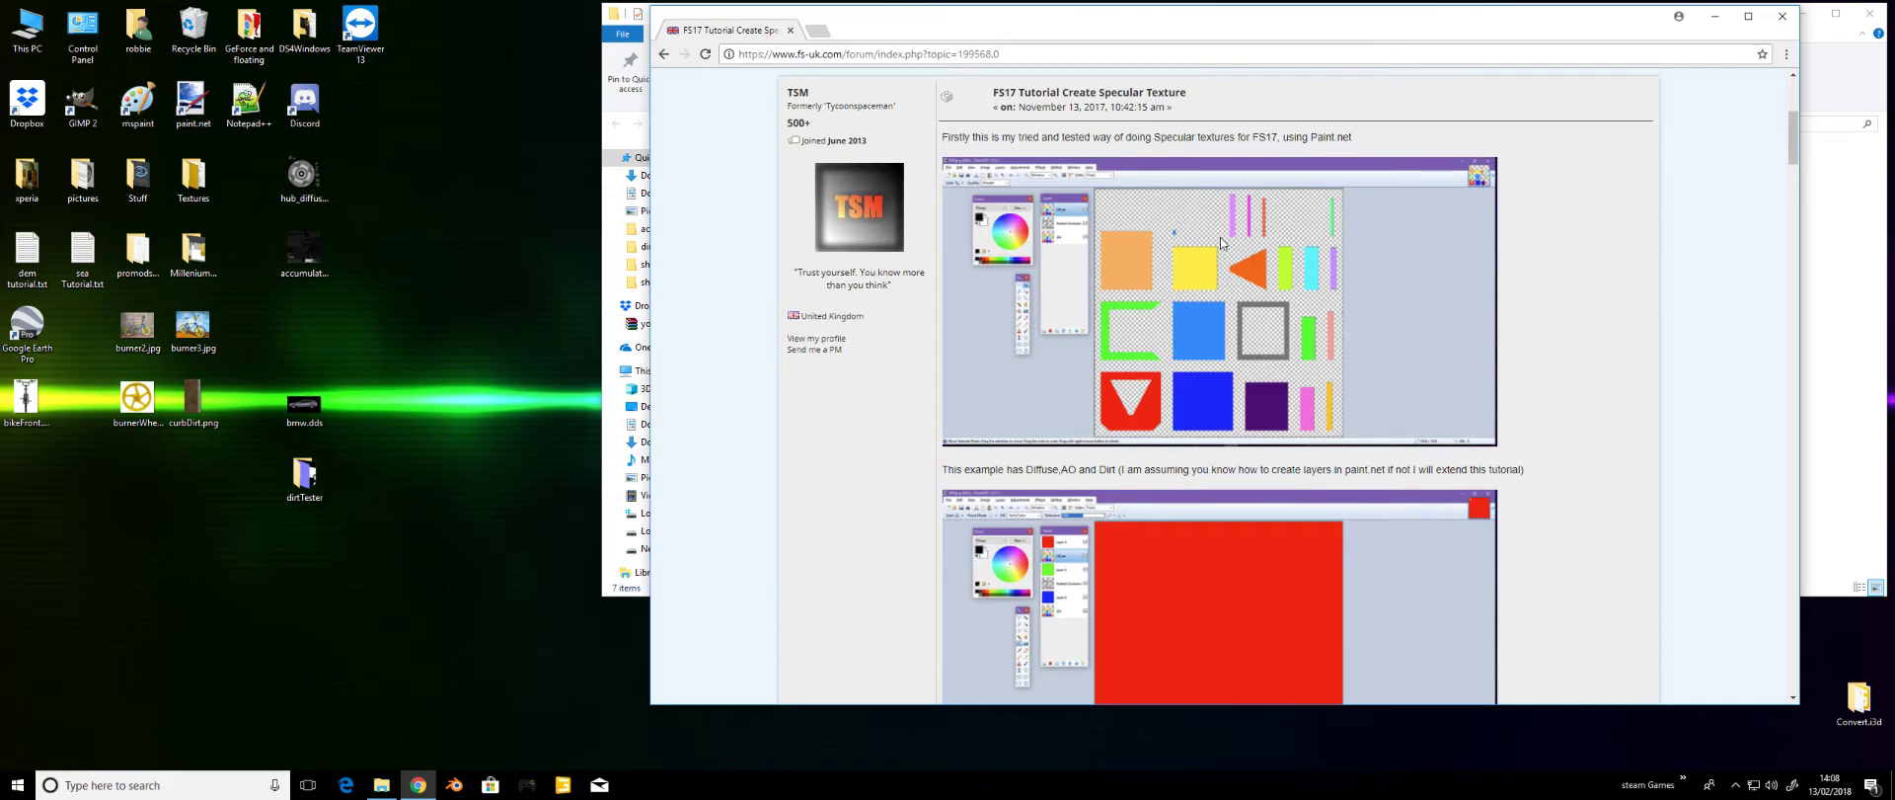
{"action": "scroll", "coordinate": [1221, 243], "scroll_direction": "down", "scroll_amount": 15}
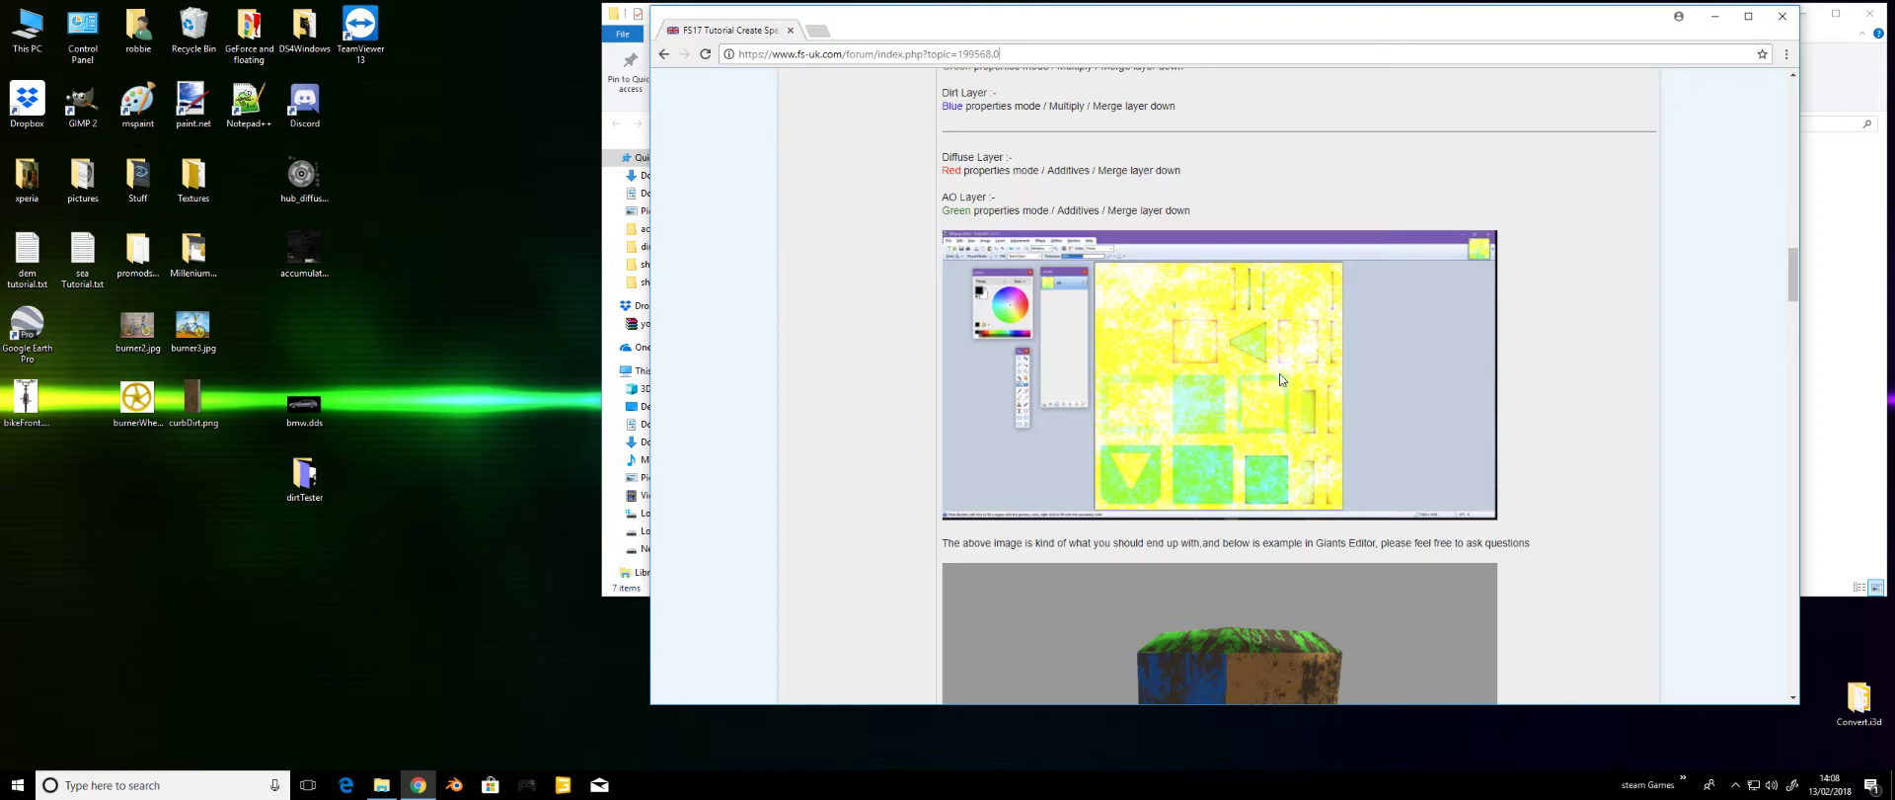
{"action": "scroll", "coordinate": [1280, 376], "scroll_direction": "down", "scroll_amount": 12}
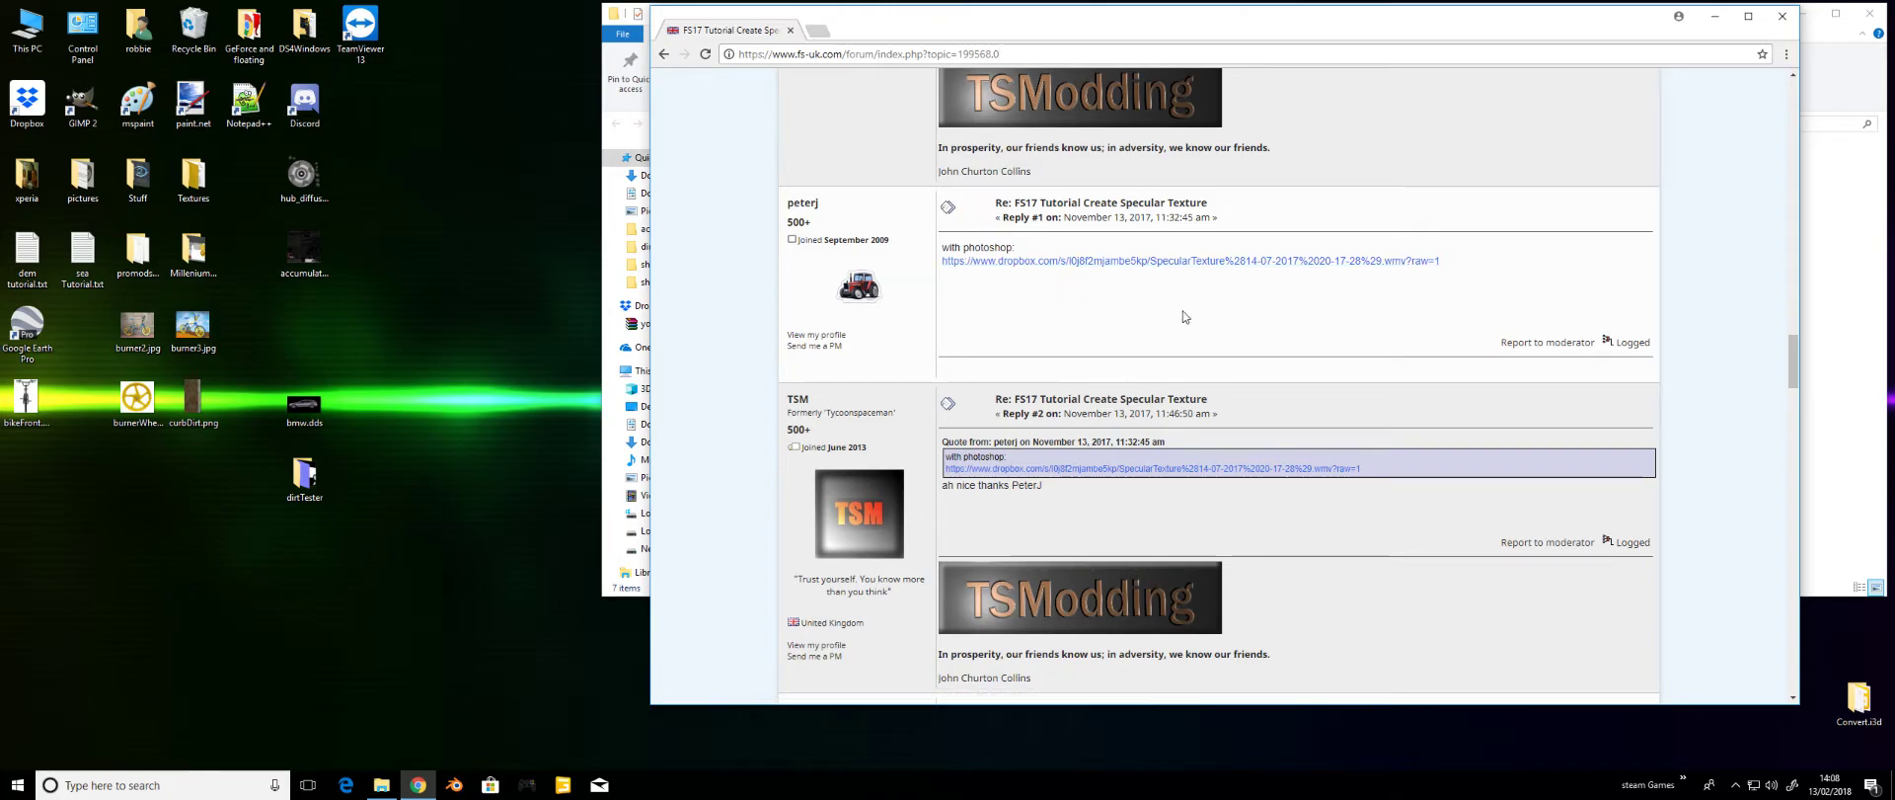
{"action": "scroll", "coordinate": [1184, 316], "scroll_direction": "up", "scroll_amount": 15}
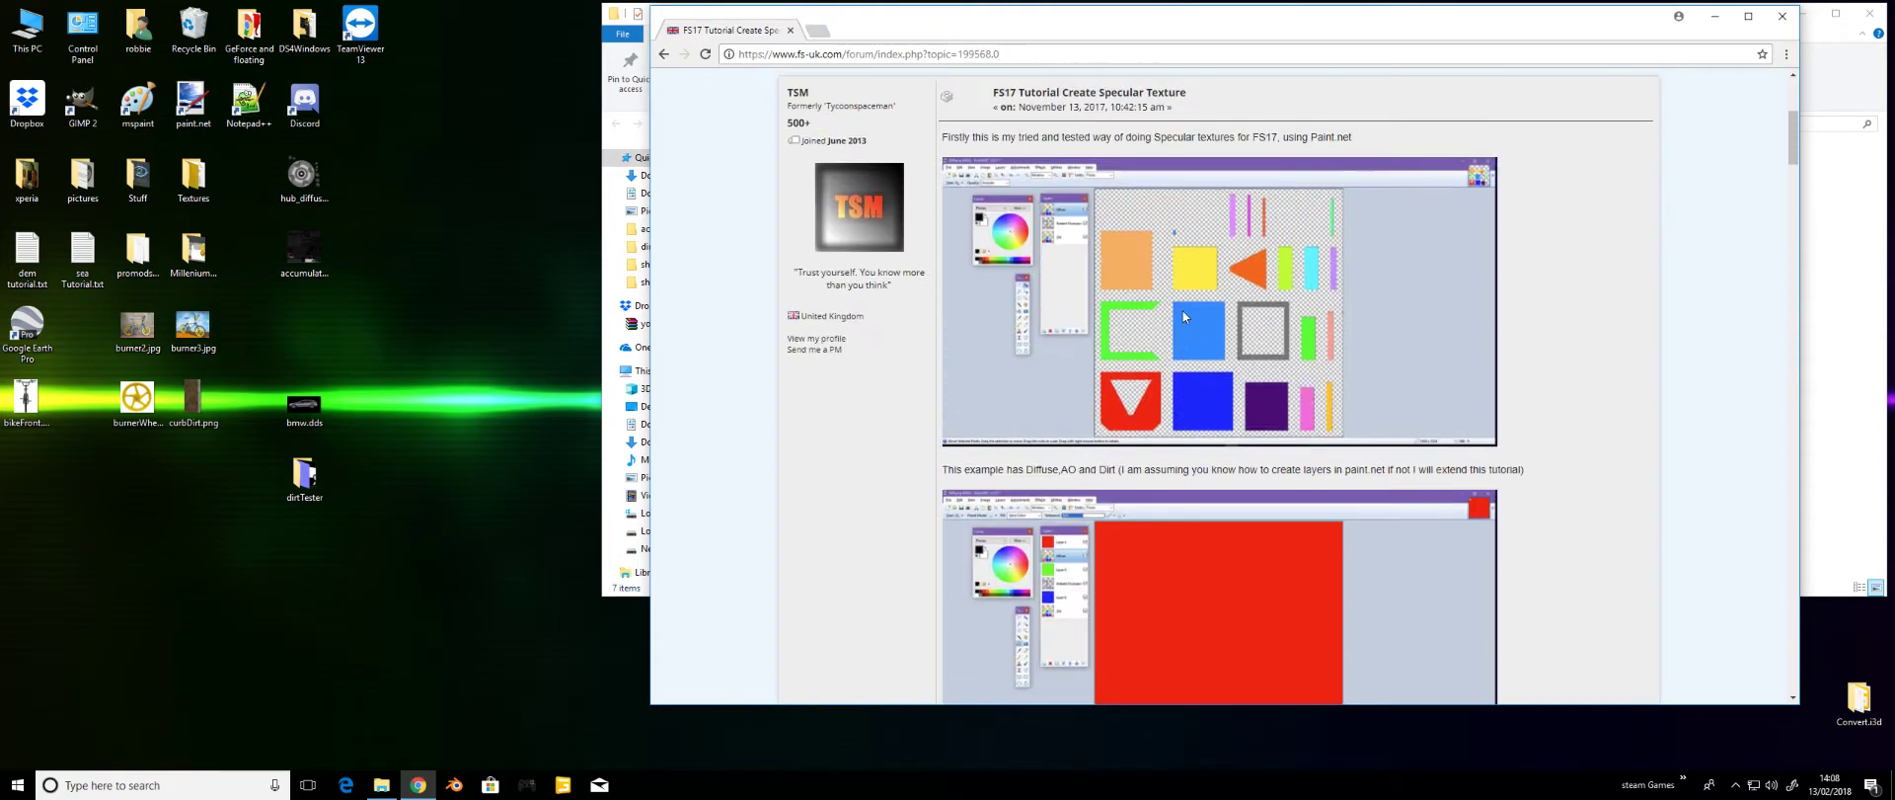
{"action": "scroll", "coordinate": [1185, 316], "scroll_direction": "up", "scroll_amount": 4}
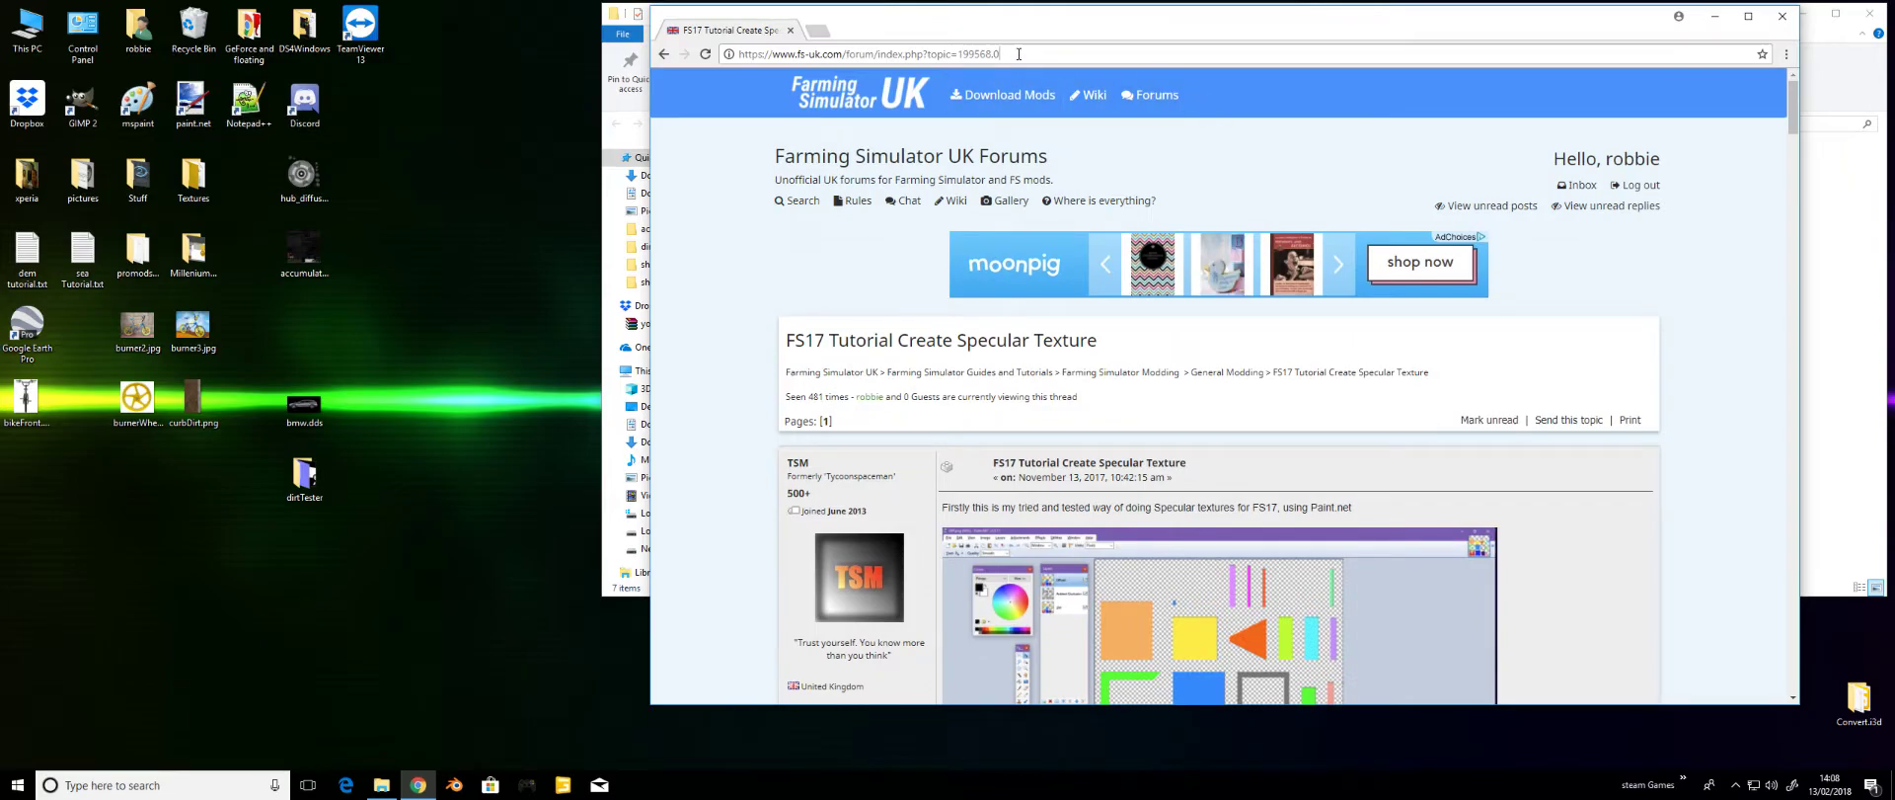
{"action": "left_click_drag", "start_coordinate": [1018, 54], "coordinate": [697, 46]}
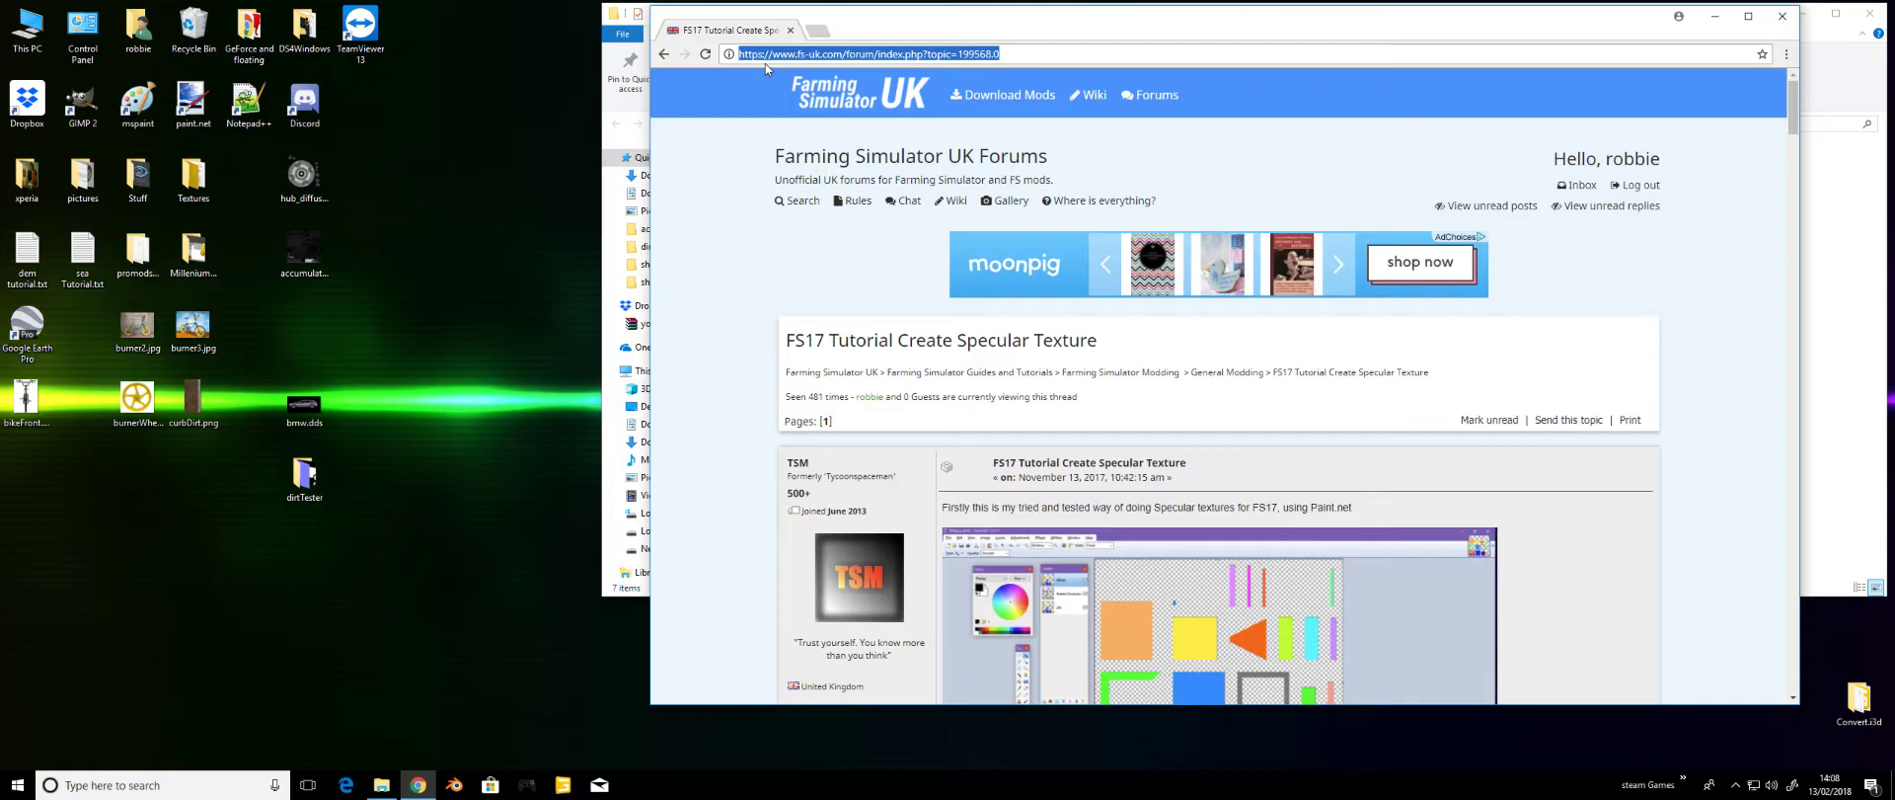
{"action": "left_click", "coordinate": [1714, 22]}
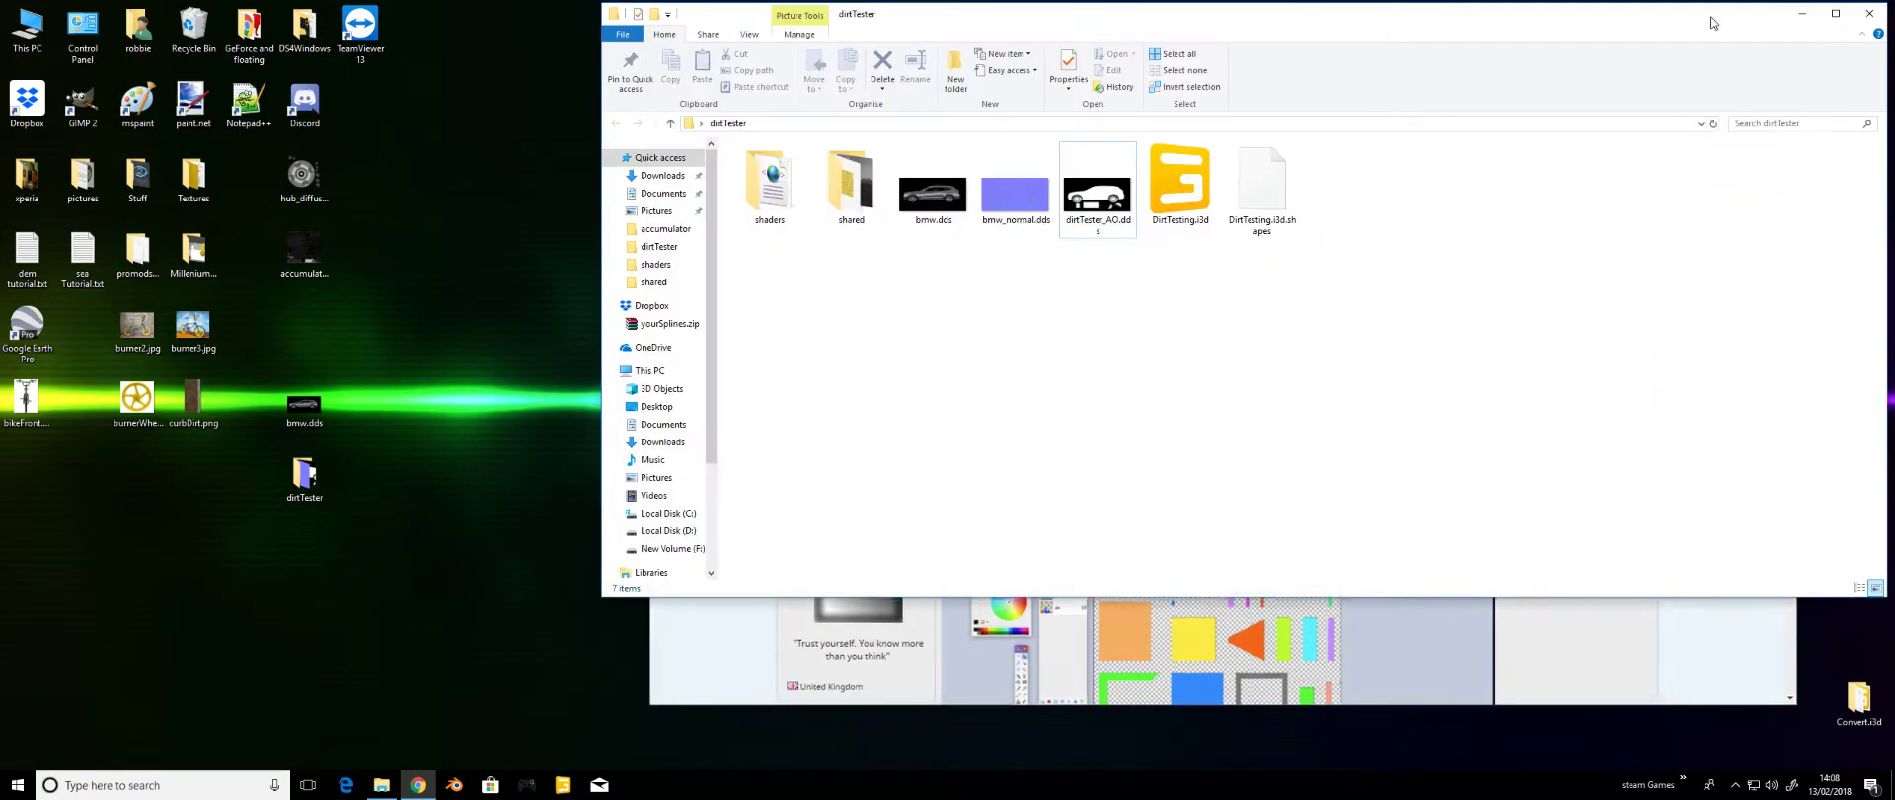
- Open bmw.dds from the dirtTester folder with paint.net
{"action": "right_click", "coordinate": [932, 203]}
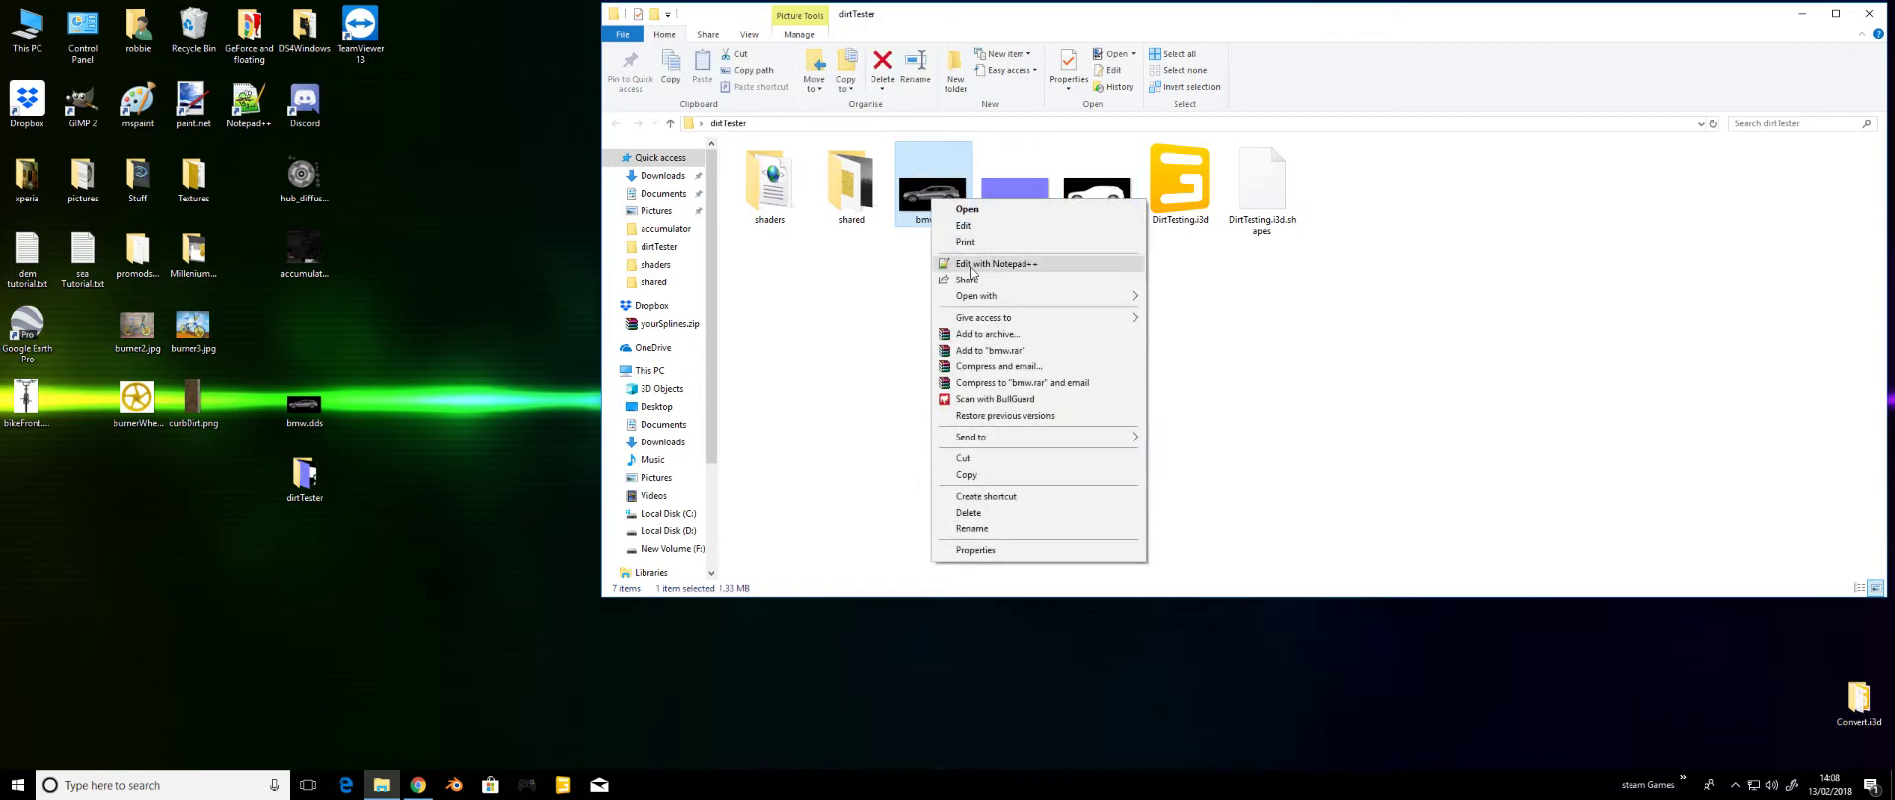
{"action": "mouse_move", "coordinate": [978, 299]}
{"action": "left_click", "coordinate": [1186, 331]}
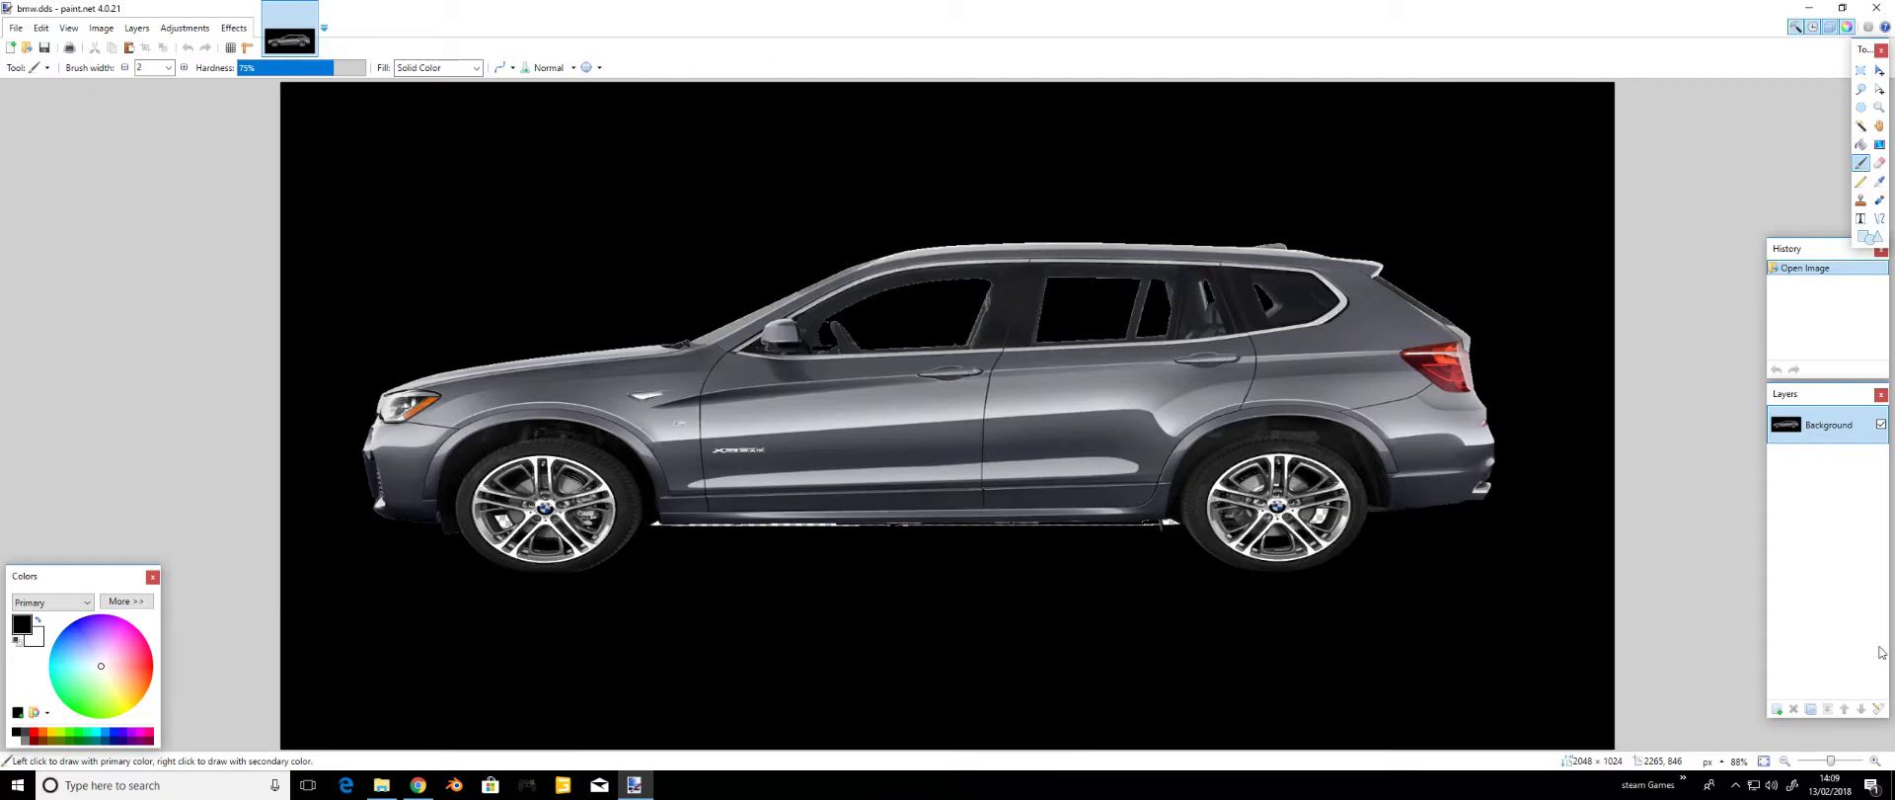
- Duplicate the car Background layer and import dirtTester_AO.dds as a new layer
{"action": "left_click", "coordinate": [1811, 711]}
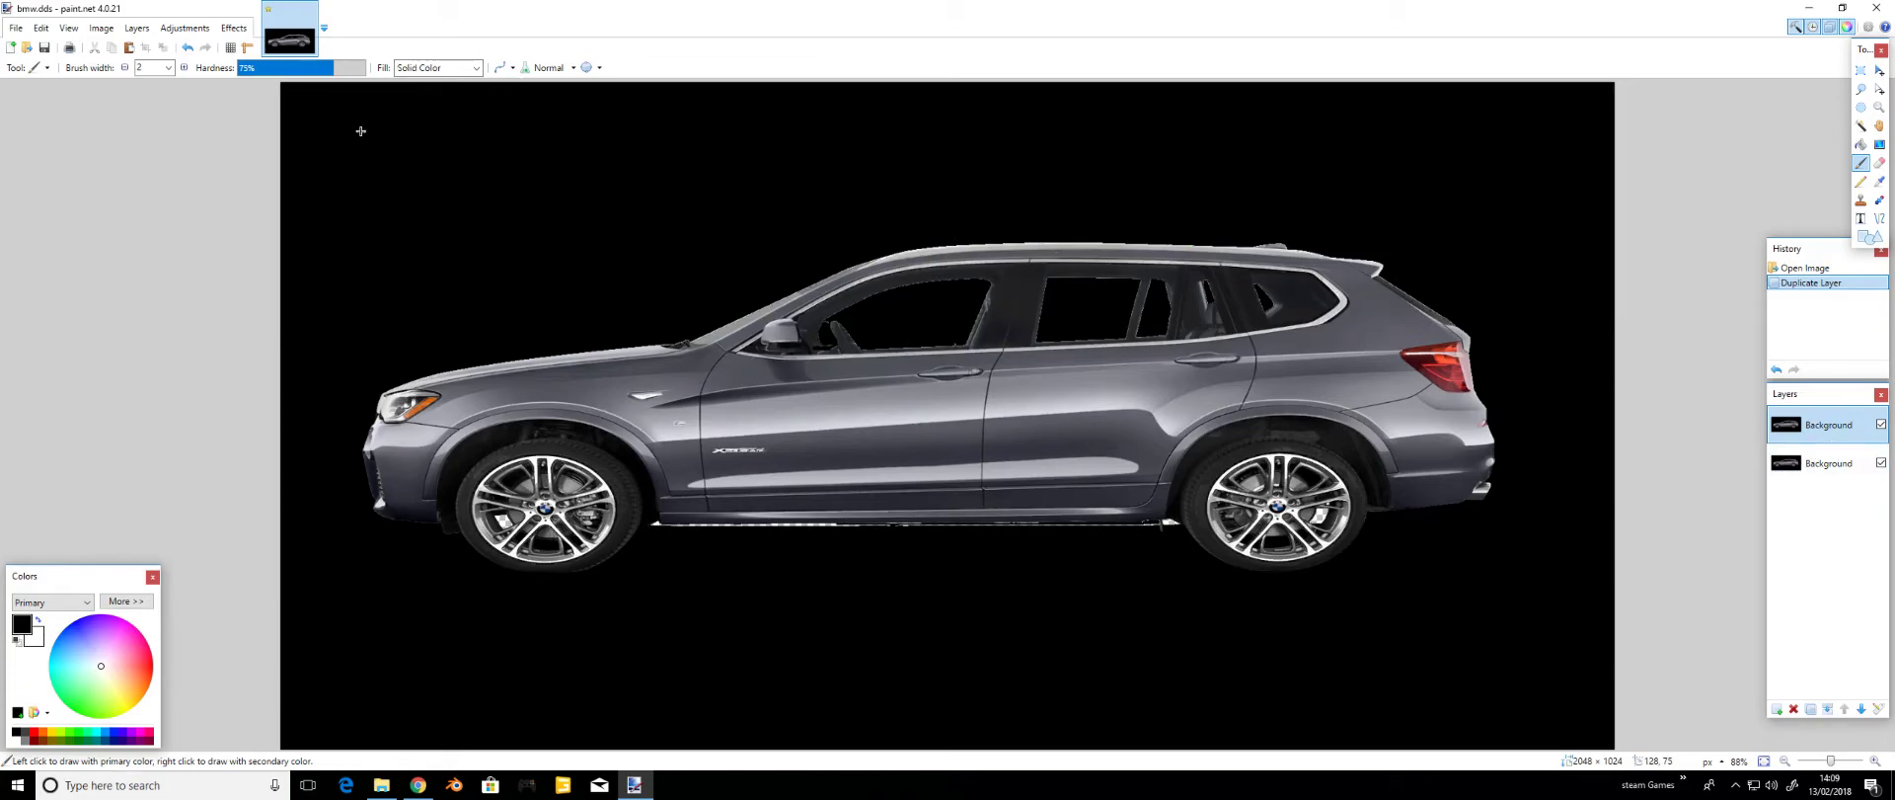
{"action": "left_click", "coordinate": [137, 29]}
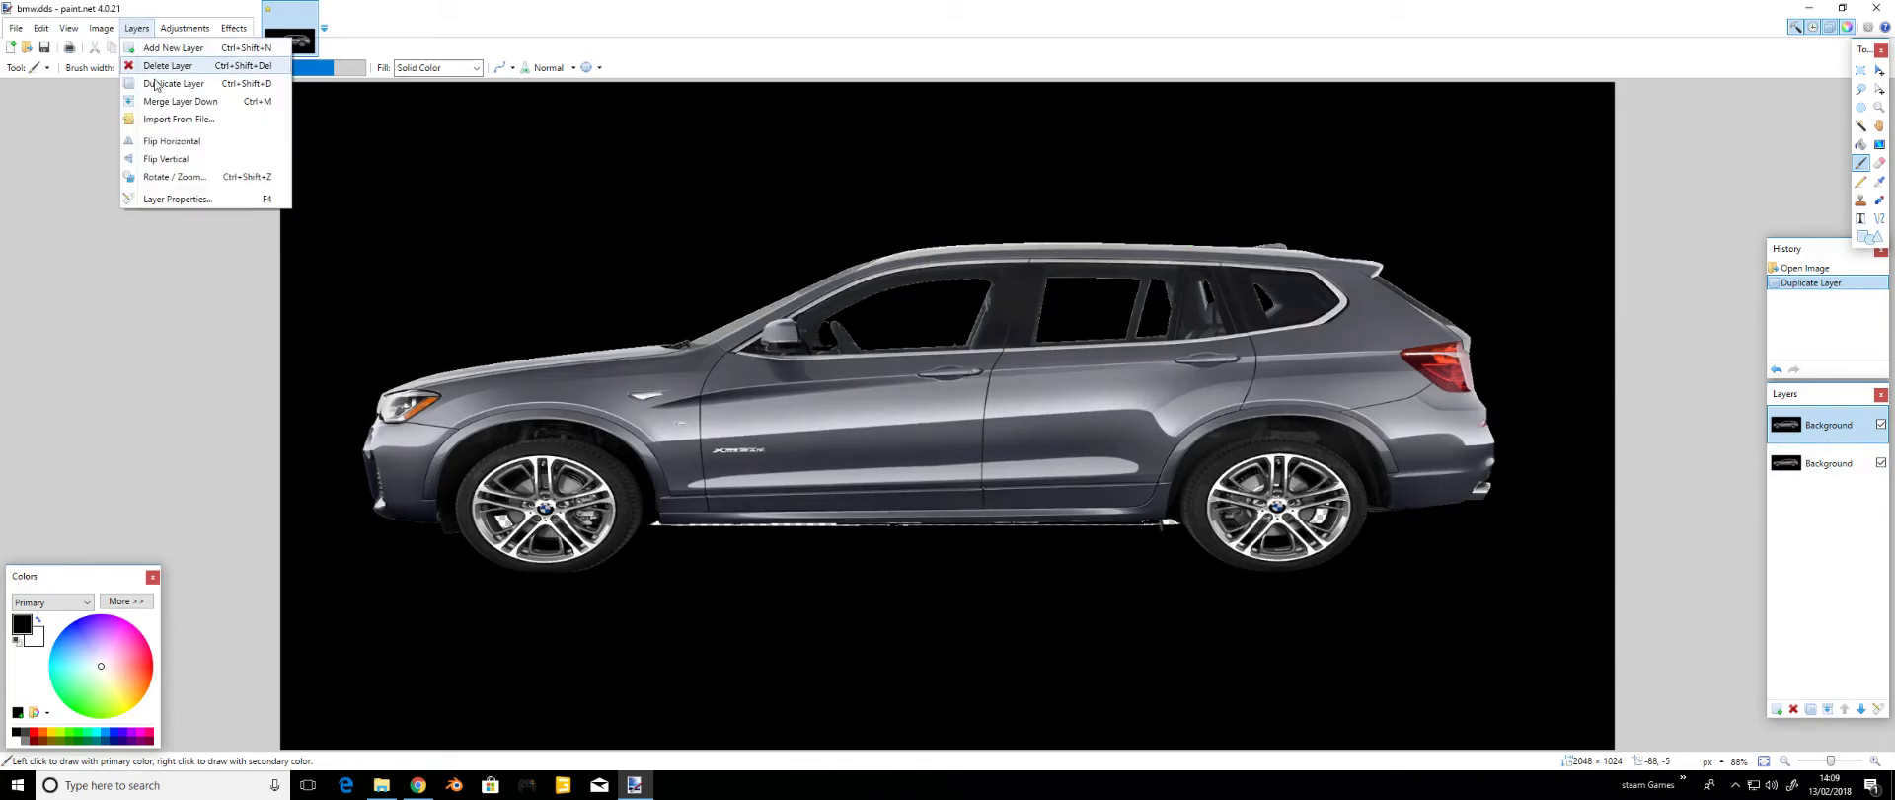
{"action": "left_click", "coordinate": [166, 119]}
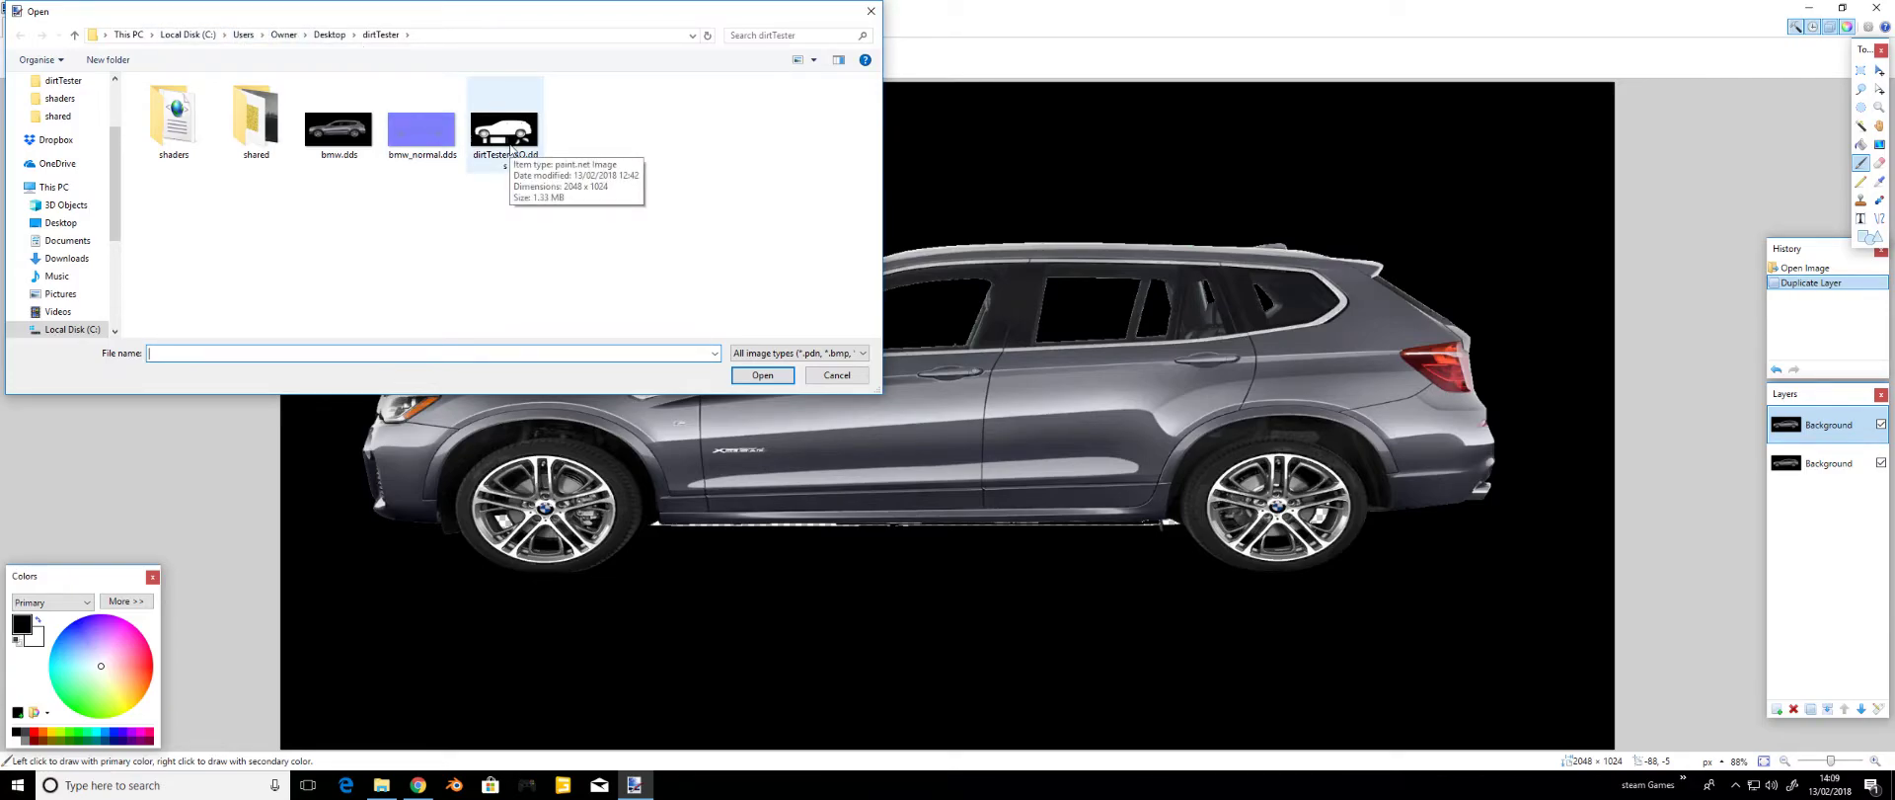
{"action": "double_click", "coordinate": [507, 139]}
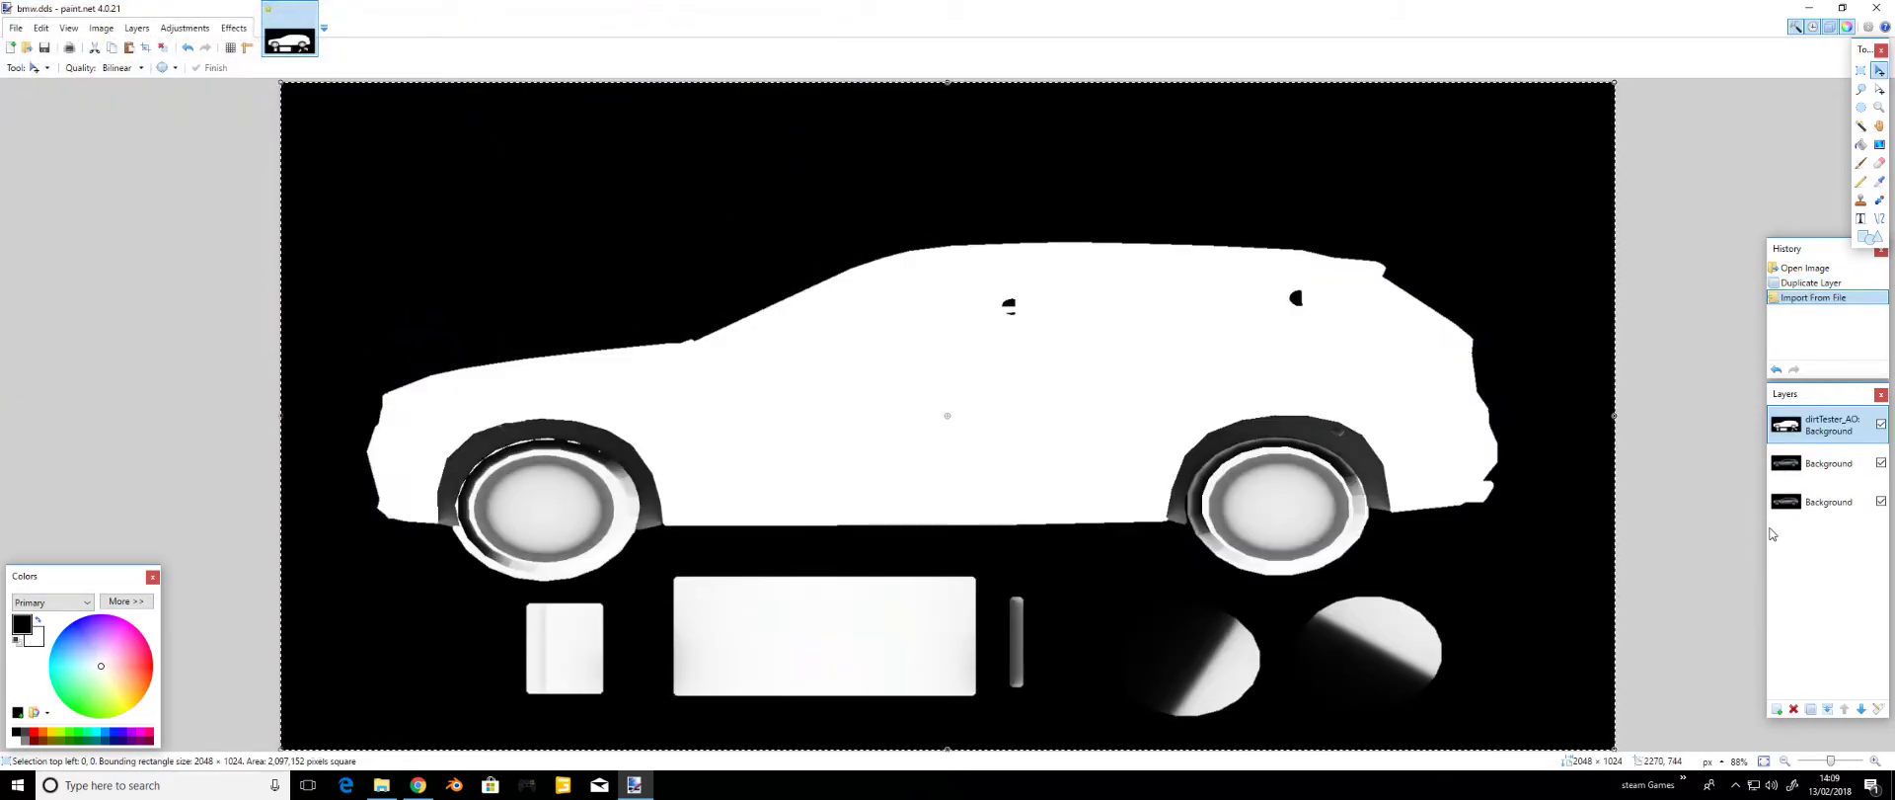
- Add three empty layers and move the car and AO layers up between them
{"action": "left_click", "coordinate": [1777, 708]}
{"action": "left_click", "coordinate": [1777, 709]}
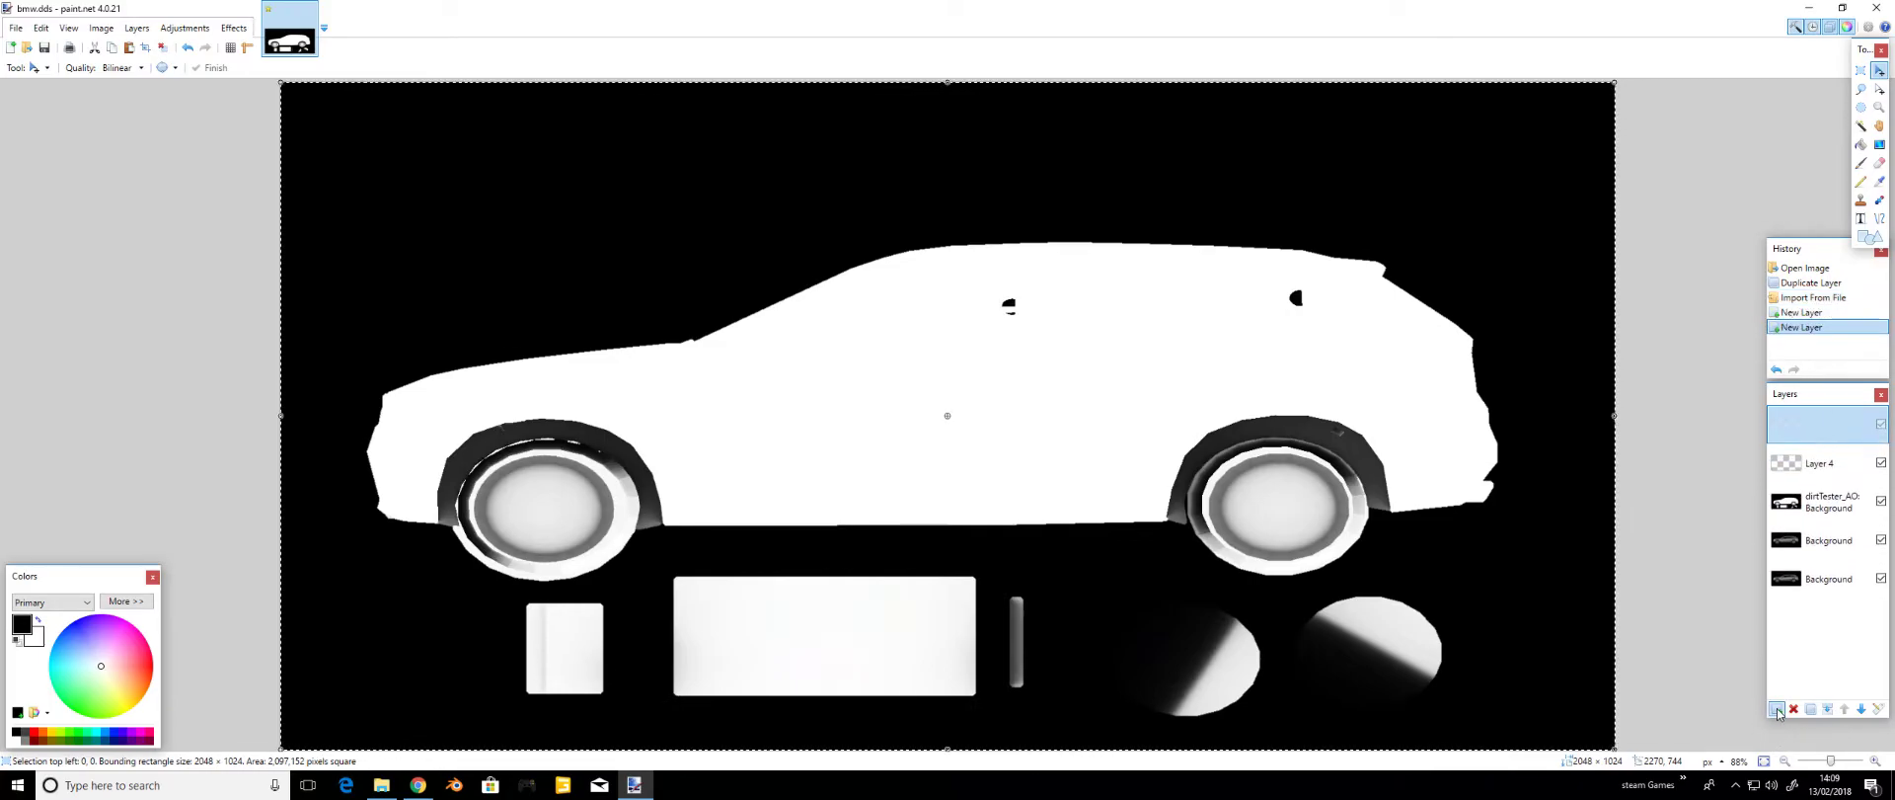
{"action": "left_click", "coordinate": [1778, 710]}
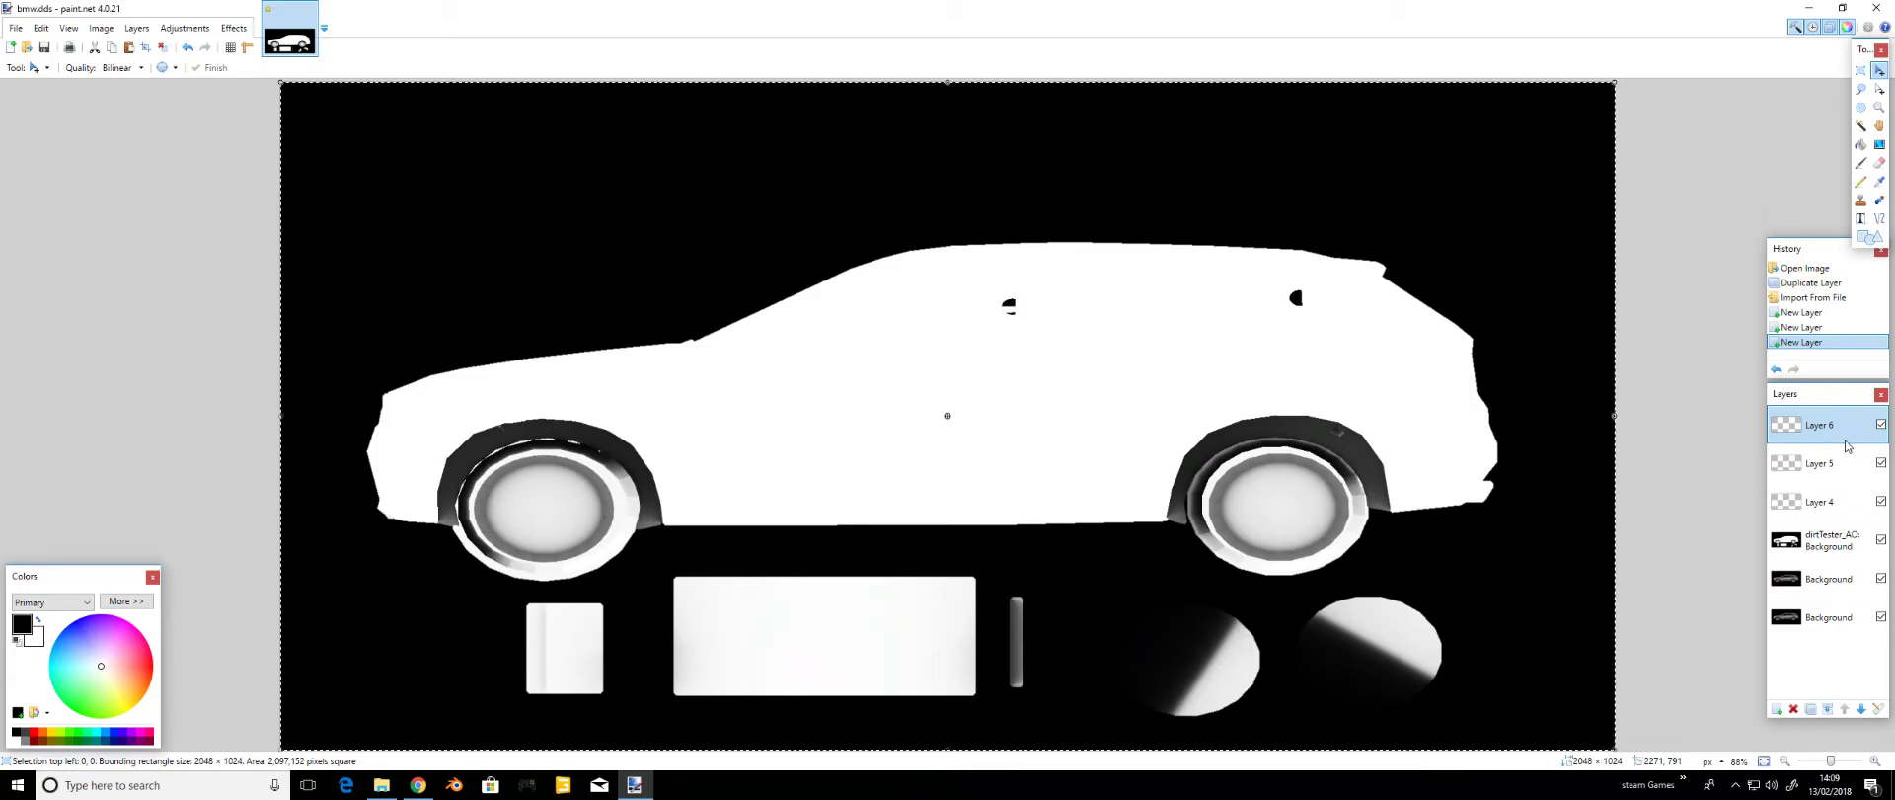
{"action": "left_click", "coordinate": [1823, 583]}
{"action": "left_click", "coordinate": [1845, 709]}
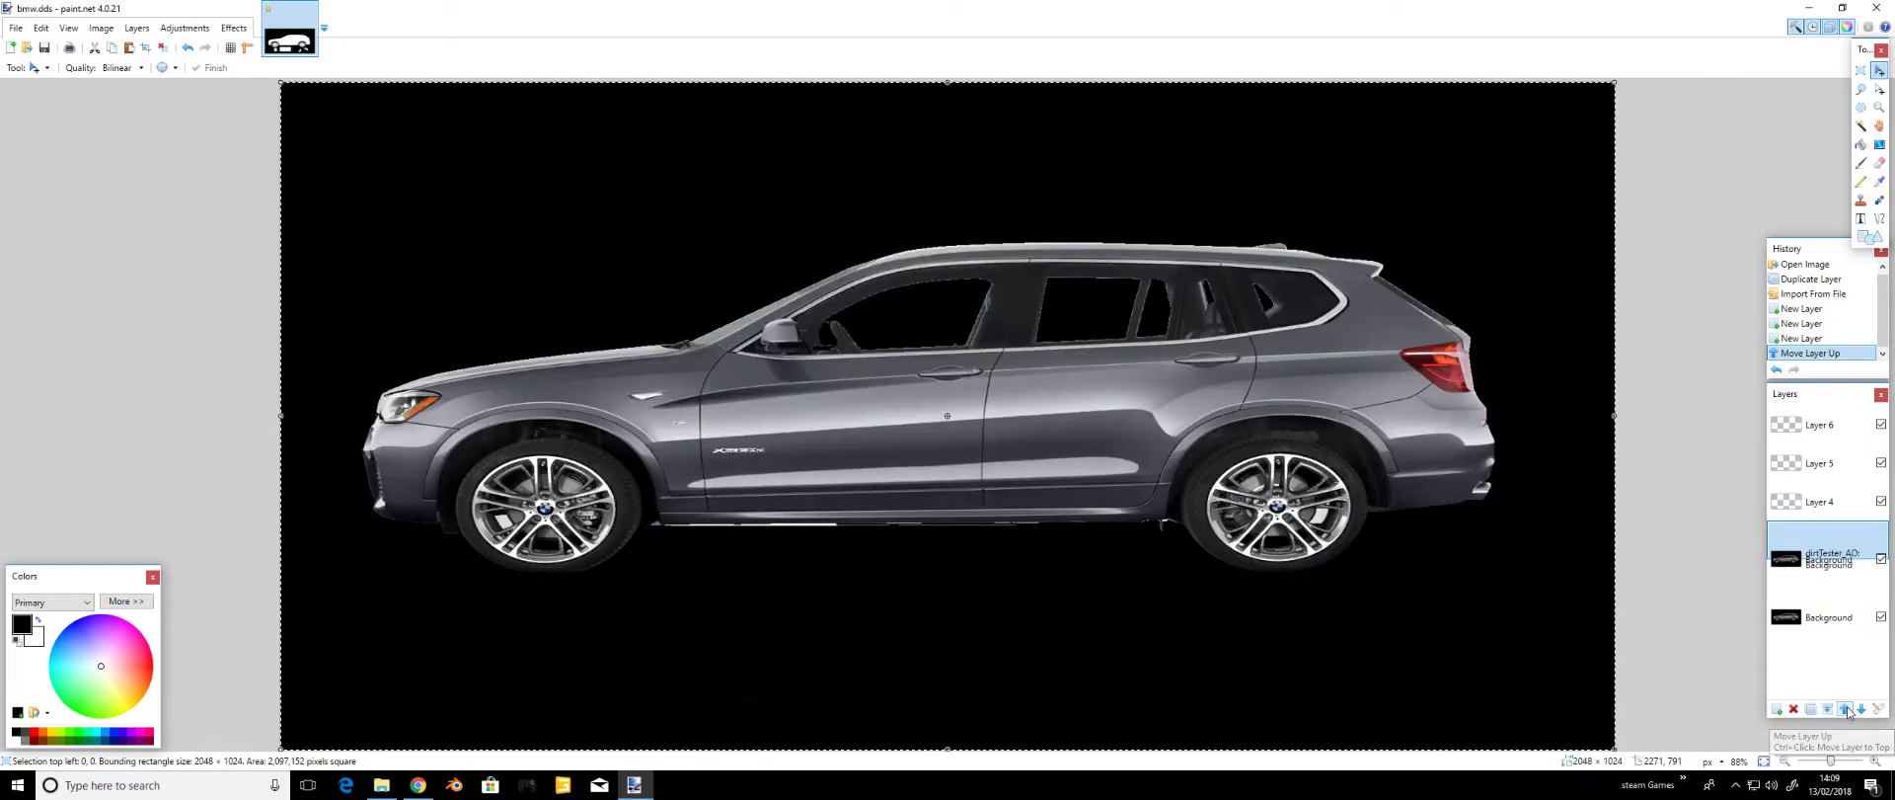
{"action": "left_click", "coordinate": [1846, 708]}
{"action": "left_click", "coordinate": [1846, 708]}
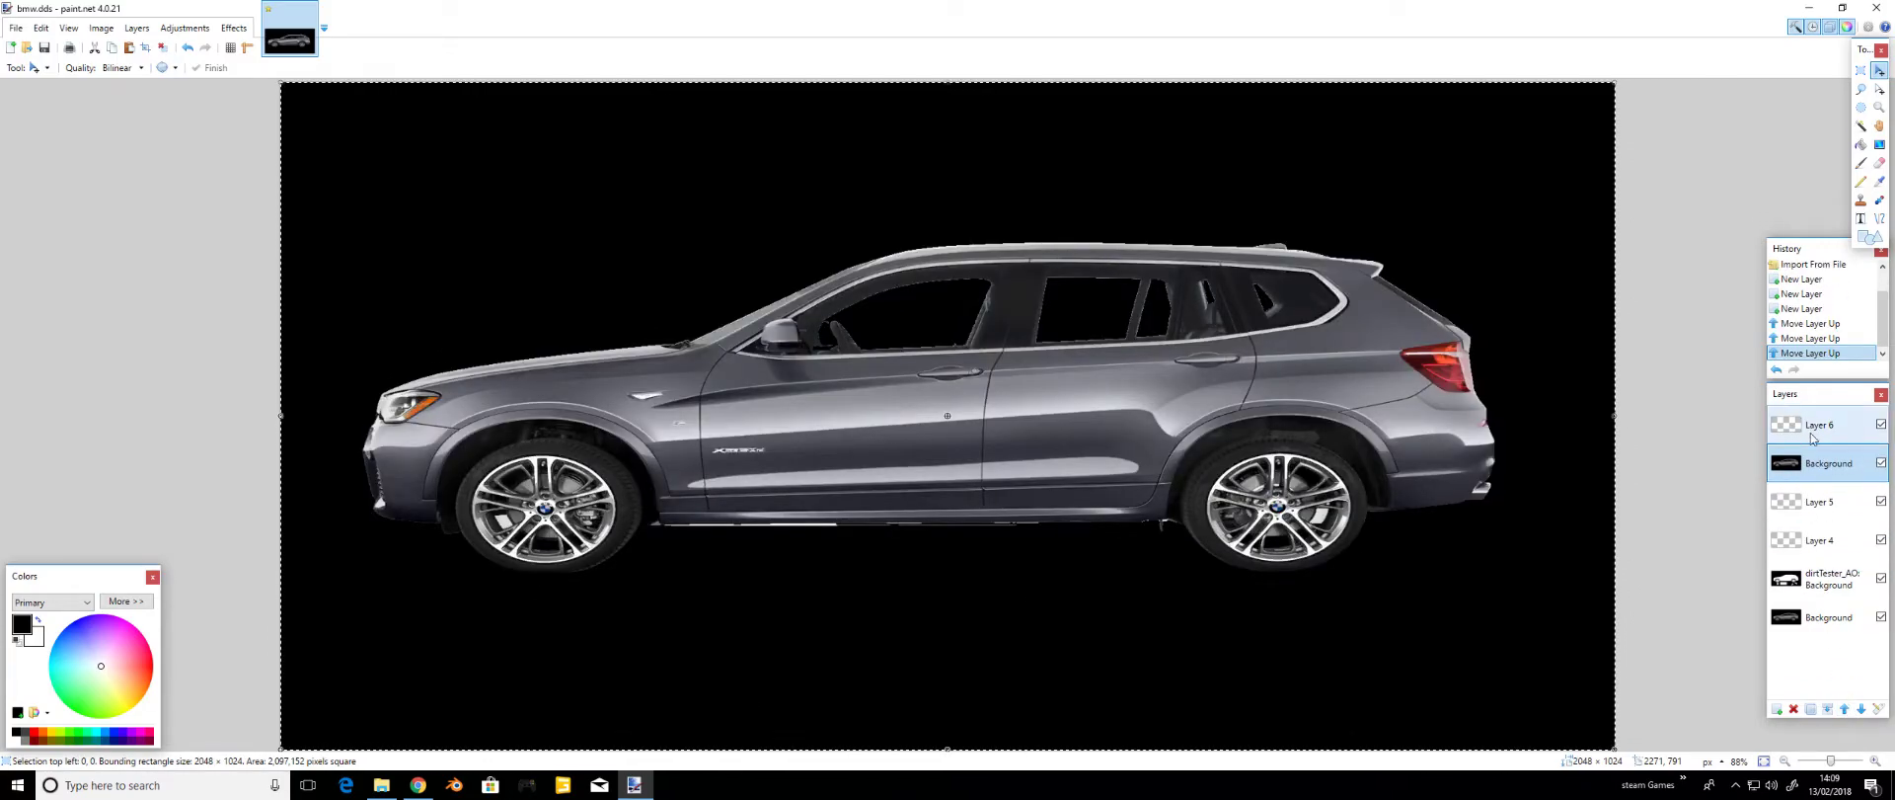
{"action": "left_click", "coordinate": [1826, 578]}
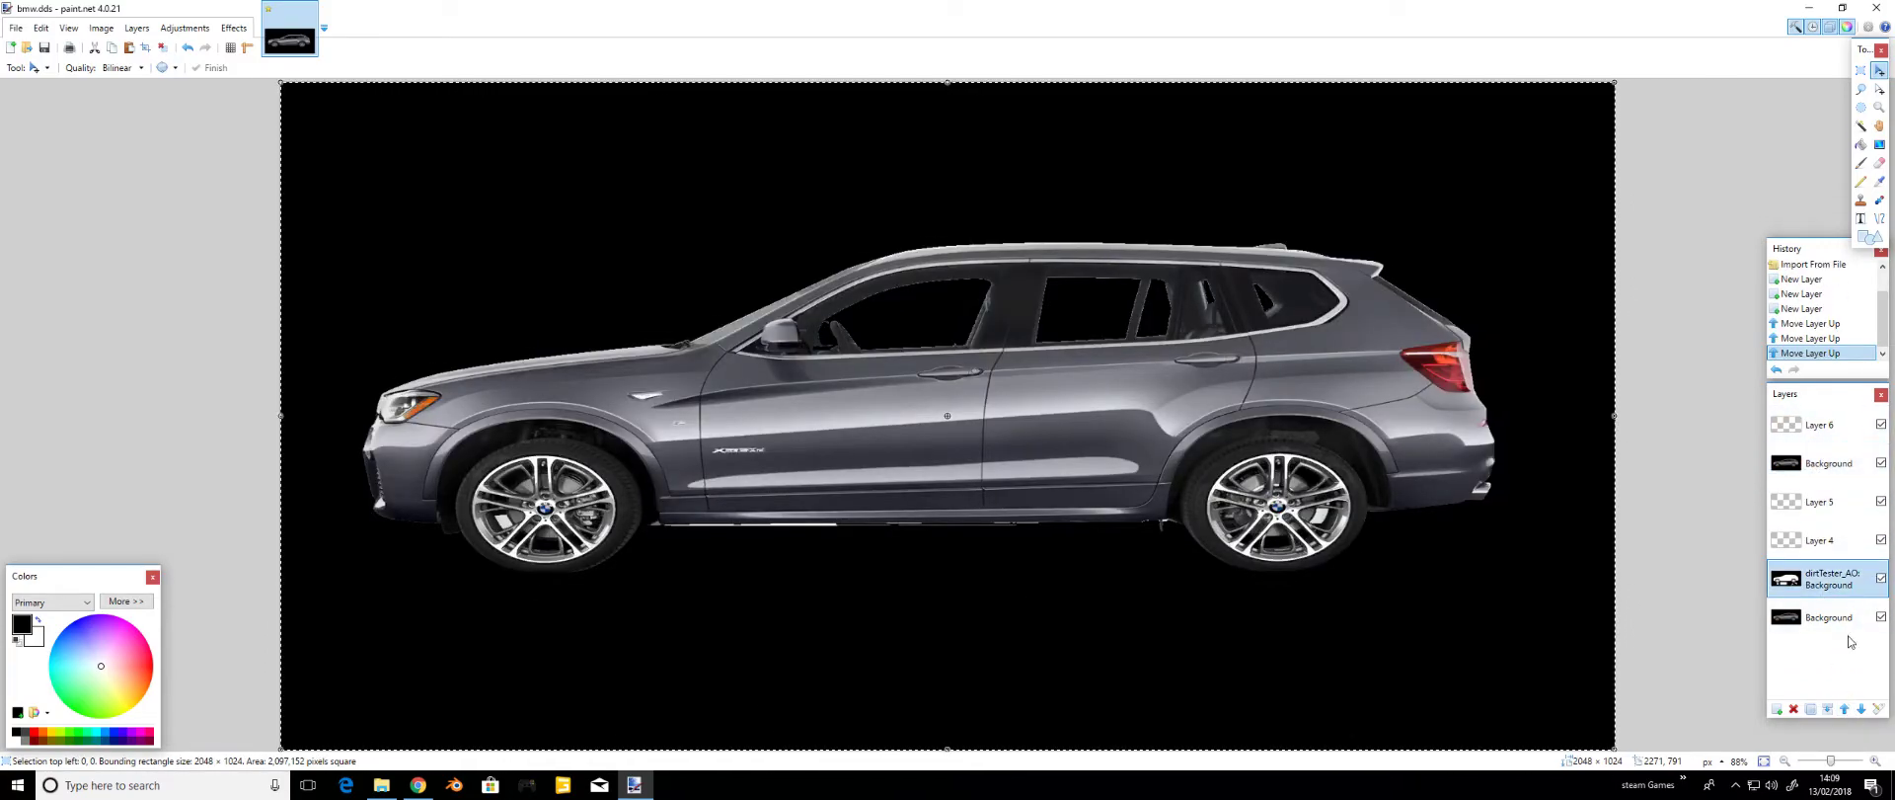
{"action": "left_click", "coordinate": [1843, 710]}
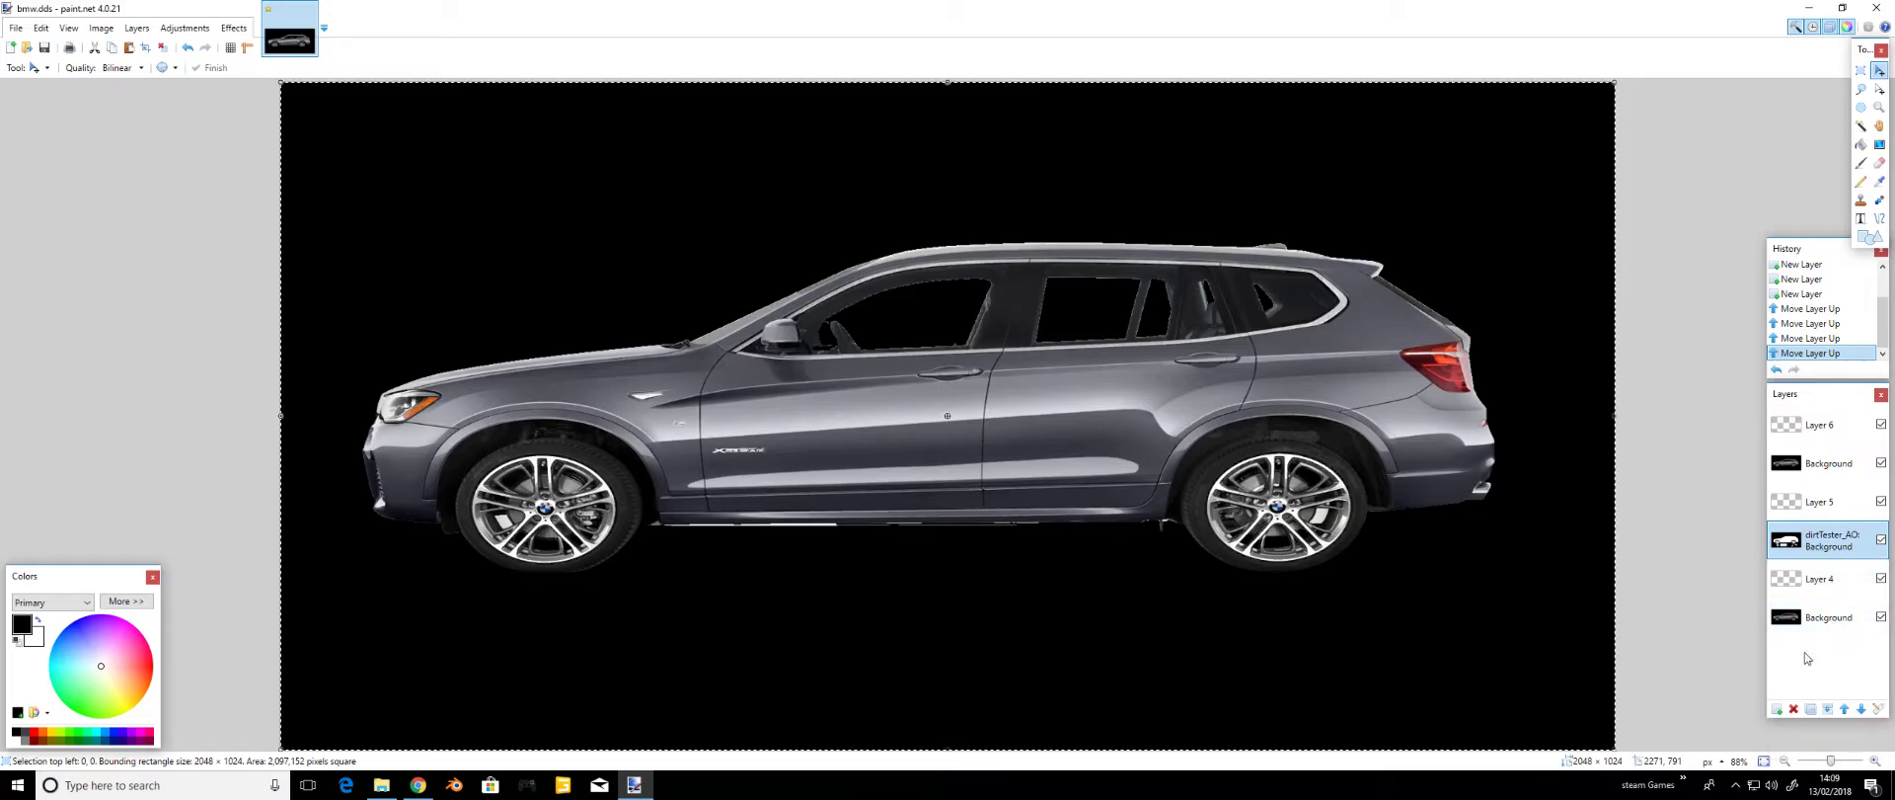
- Hide every layer except Layer 6 and make Layer 6 the working layer
{"action": "left_click", "coordinate": [1882, 463]}
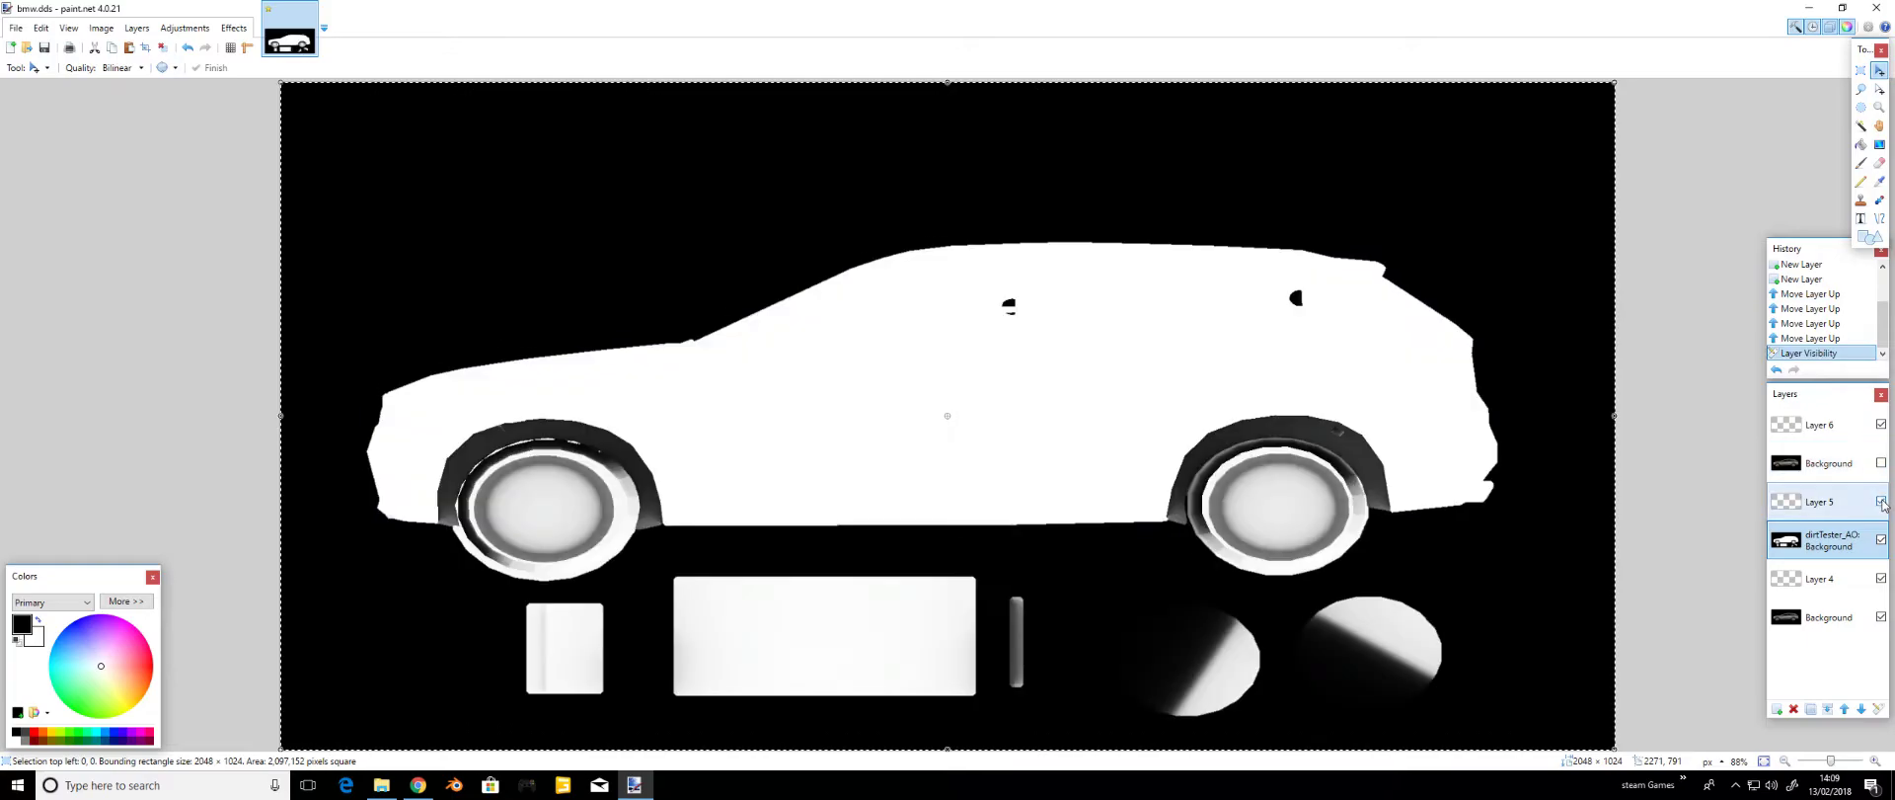
{"action": "left_click", "coordinate": [1881, 502]}
{"action": "left_click", "coordinate": [1881, 540]}
{"action": "left_click", "coordinate": [1881, 578]}
{"action": "left_click", "coordinate": [1883, 606]}
{"action": "left_click", "coordinate": [1882, 616]}
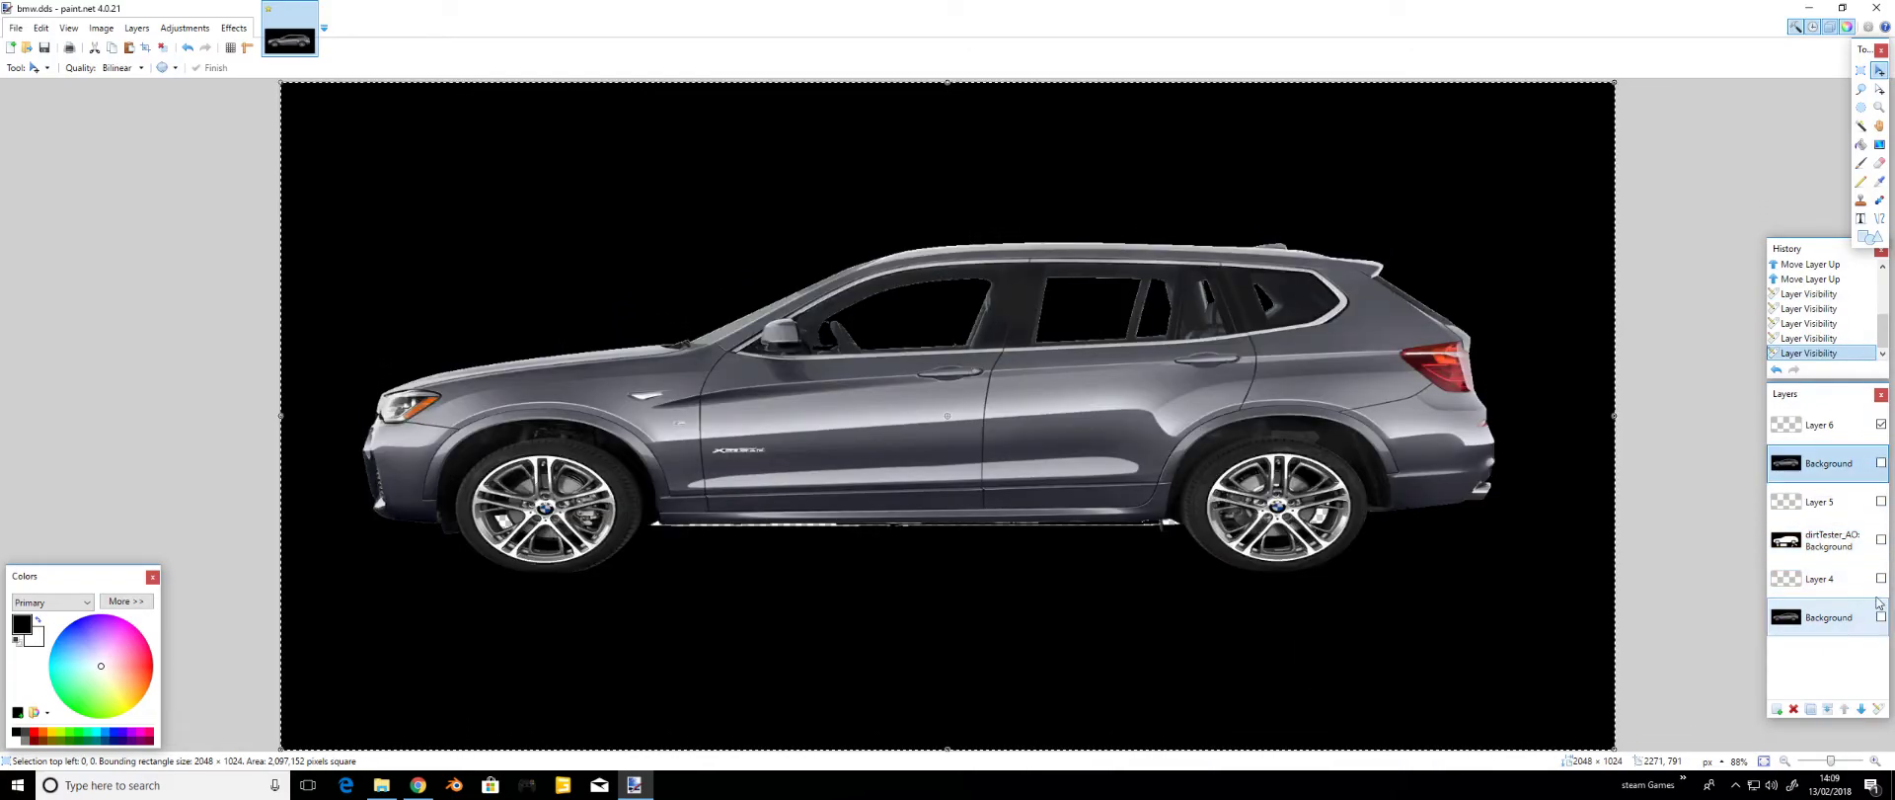
{"action": "left_click", "coordinate": [1817, 426]}
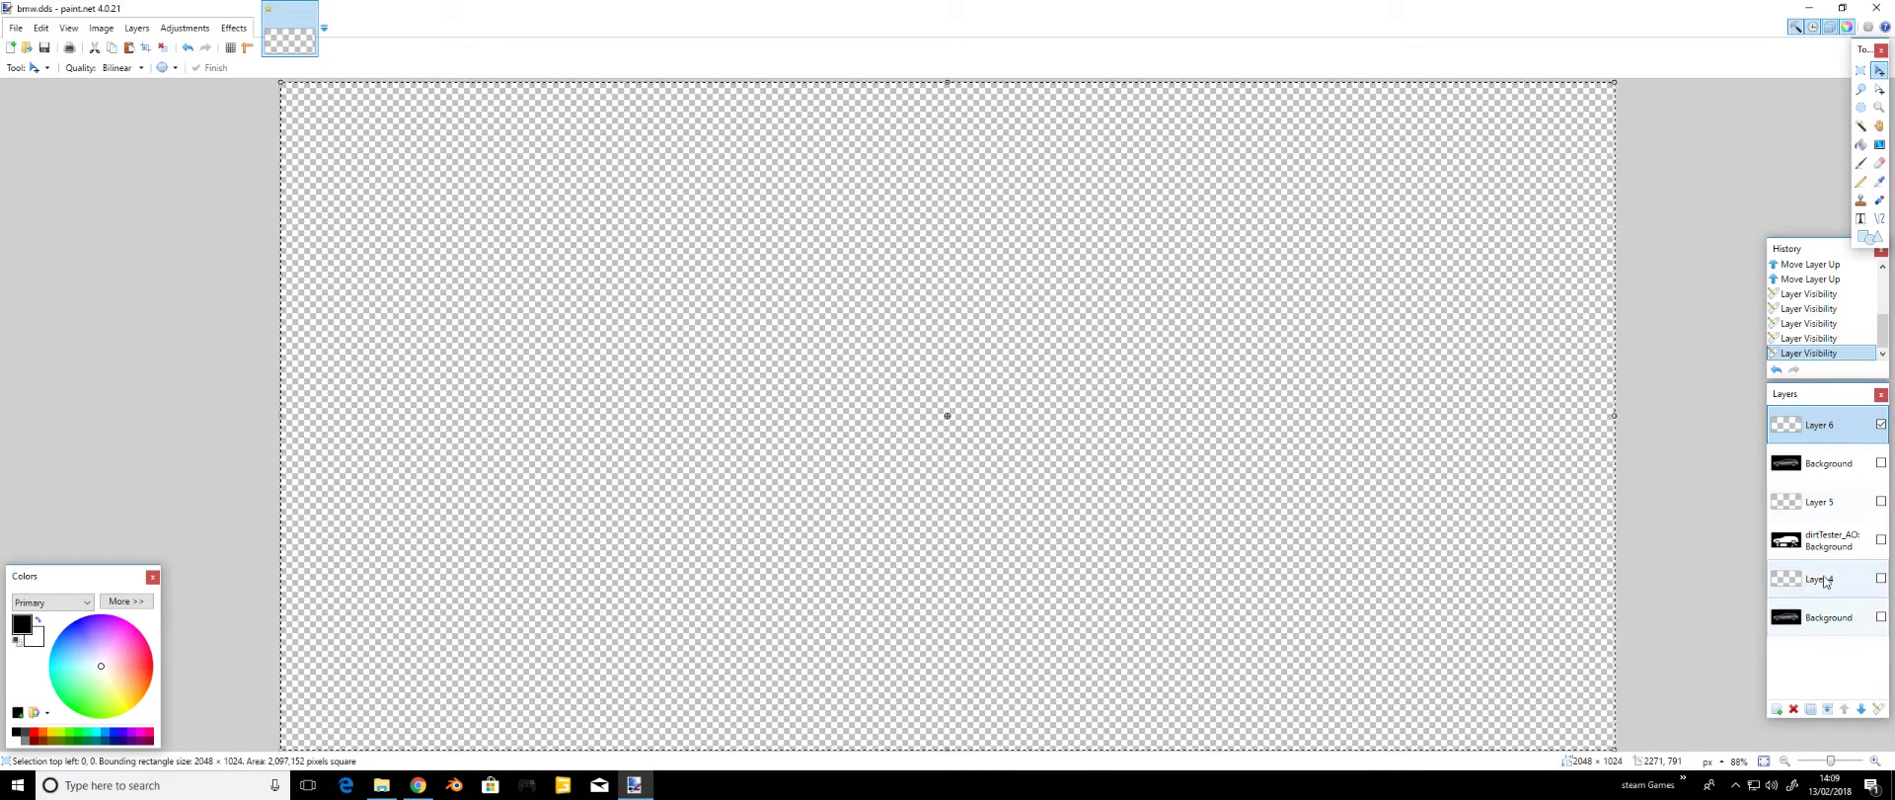
- Fill Layer 6 solid red with the Paint Bucket, then hide it
{"action": "left_click", "coordinate": [1860, 144]}
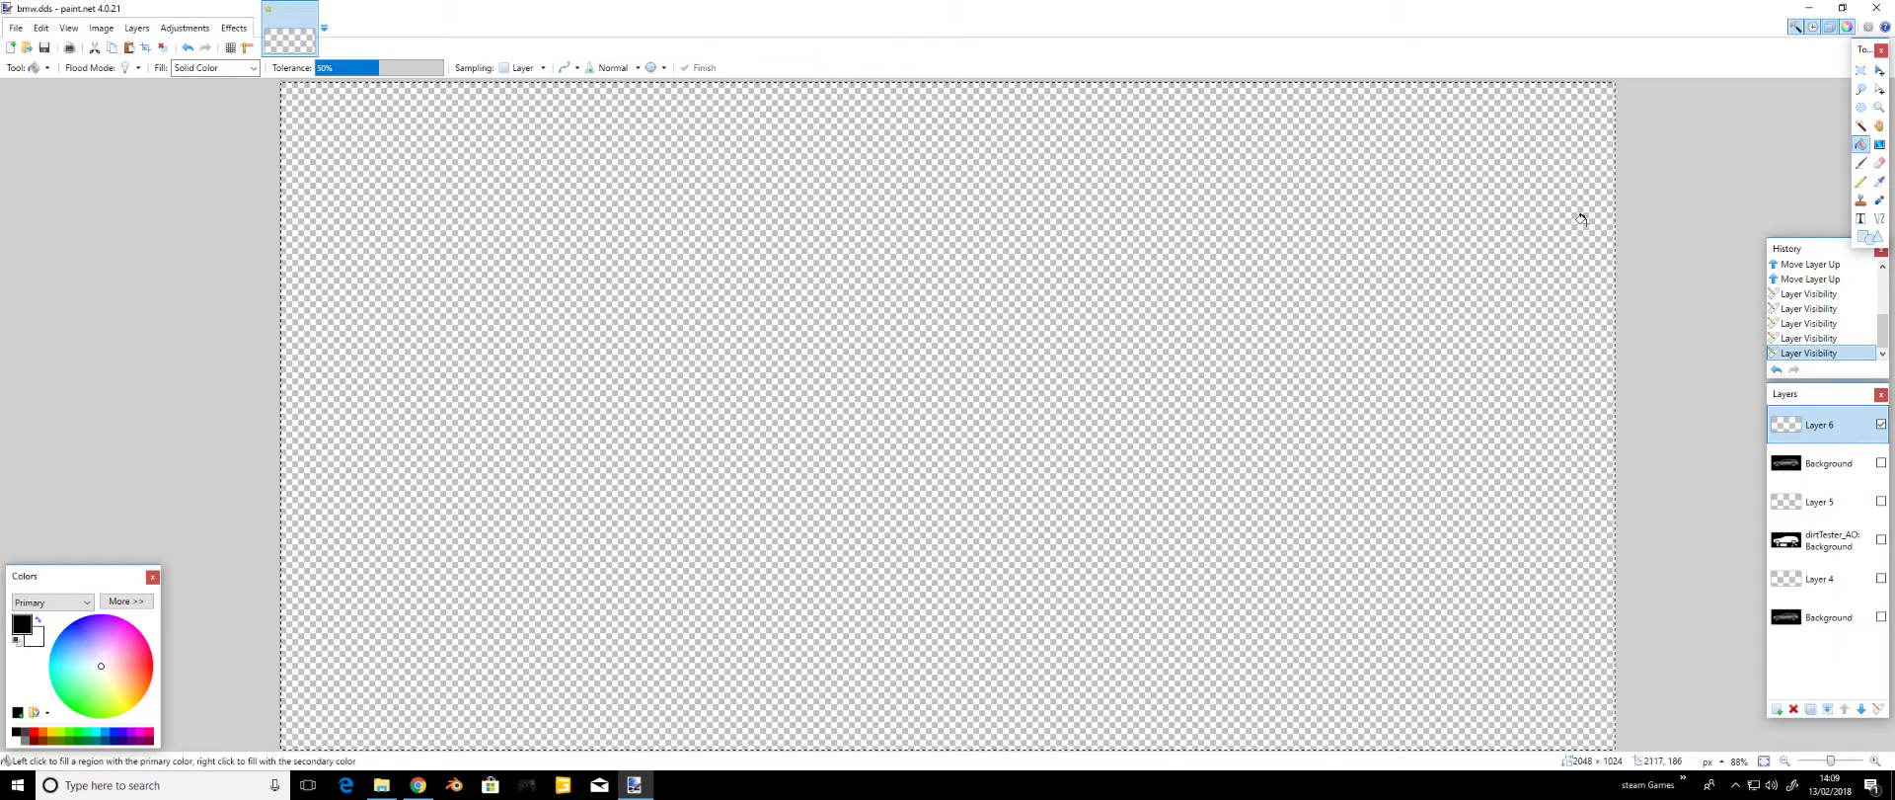
{"action": "left_click", "coordinate": [33, 733]}
{"action": "left_click", "coordinate": [986, 431]}
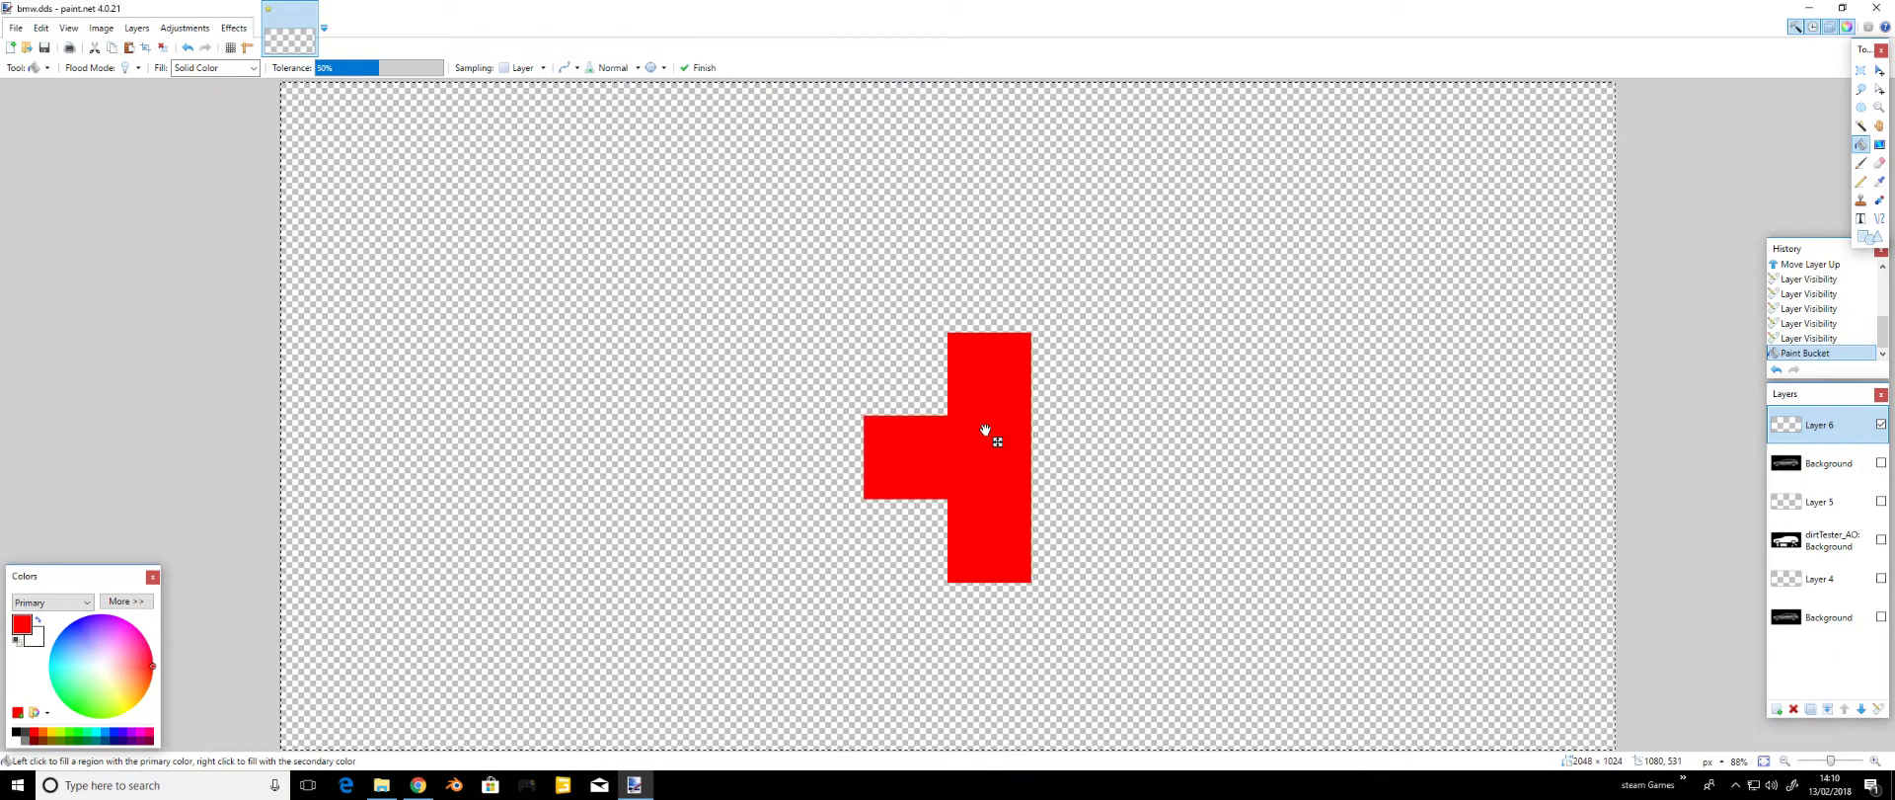
{"action": "left_click", "coordinate": [1882, 424]}
- Show Layer 5 and fill it solid green
{"action": "left_click", "coordinate": [1885, 504]}
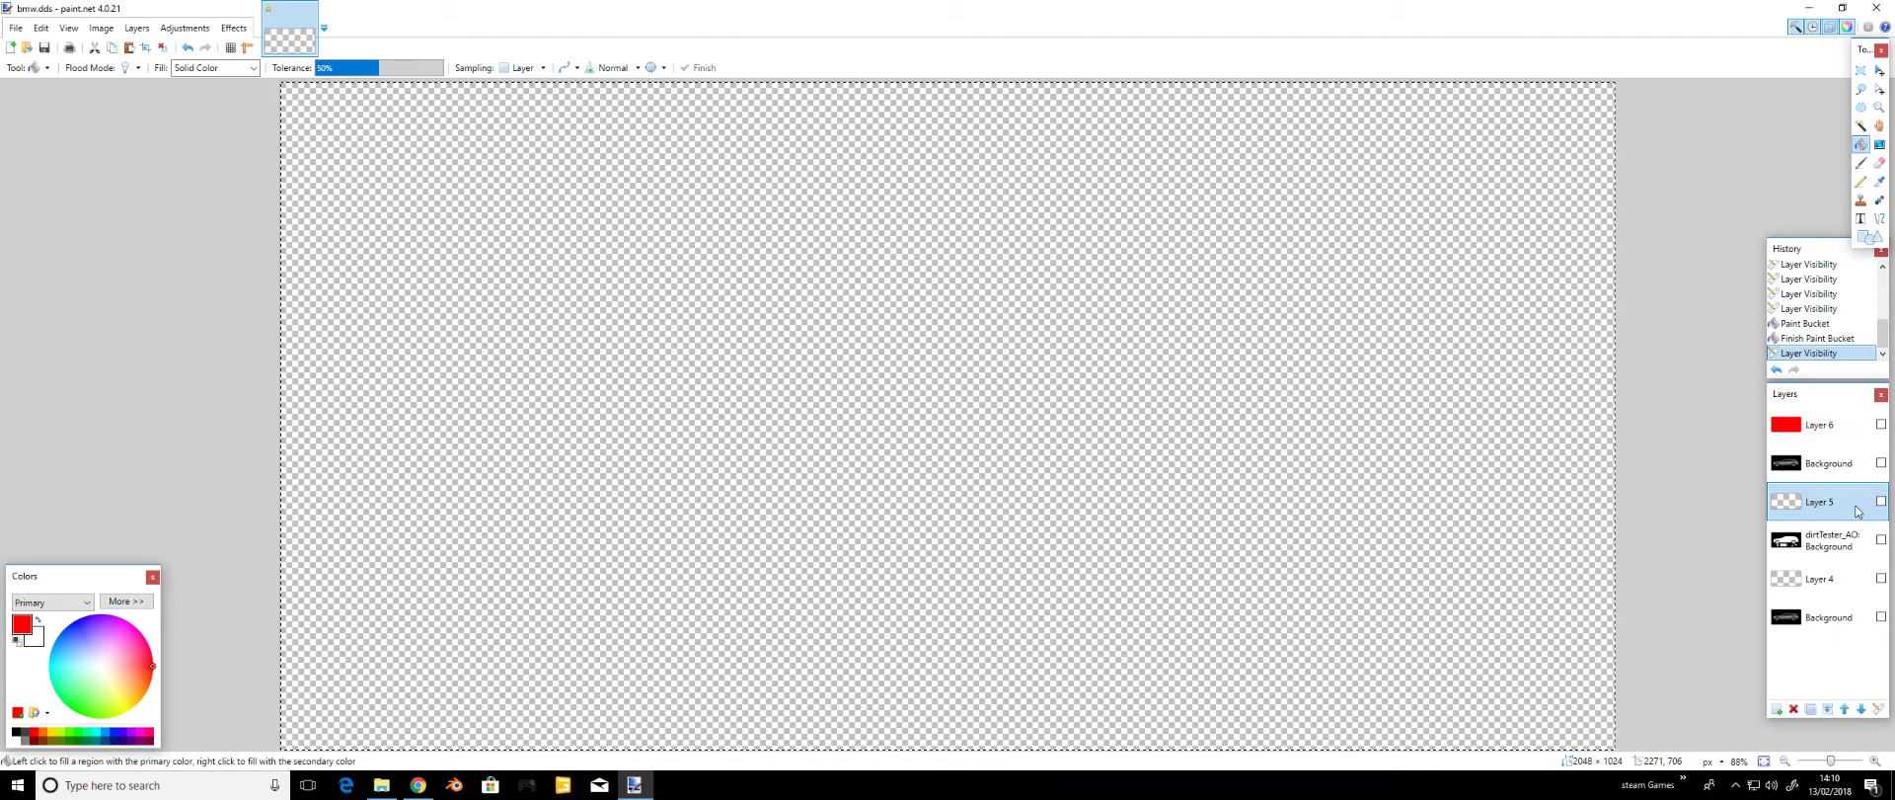
{"action": "left_click", "coordinate": [1881, 501]}
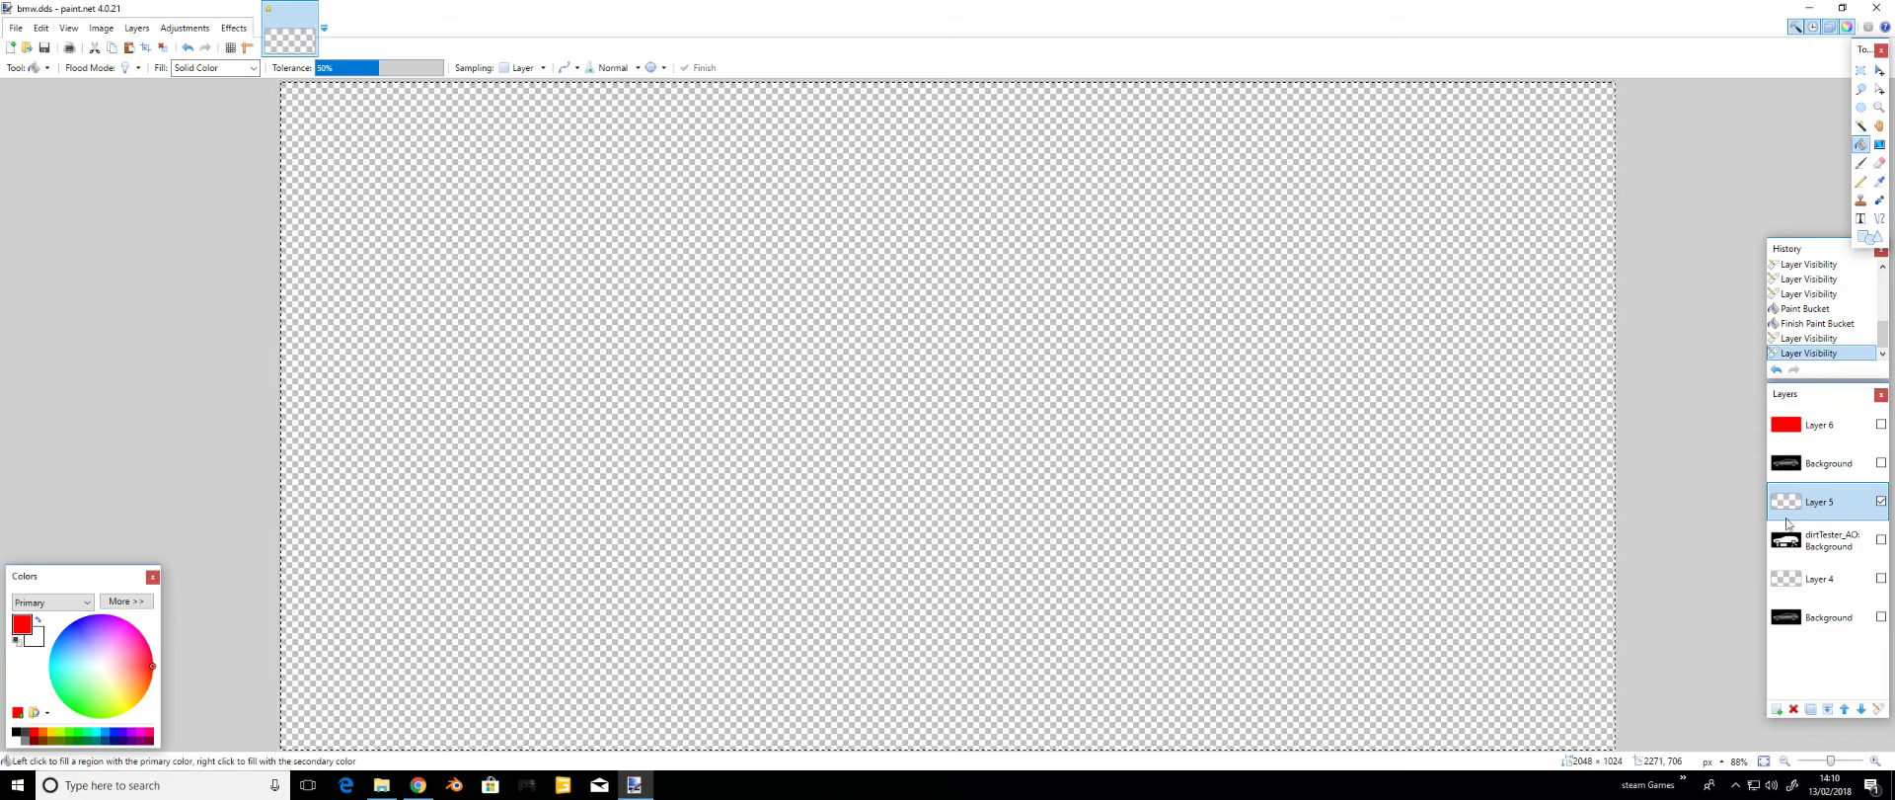
{"action": "left_click", "coordinate": [80, 735]}
{"action": "left_click", "coordinate": [1017, 432]}
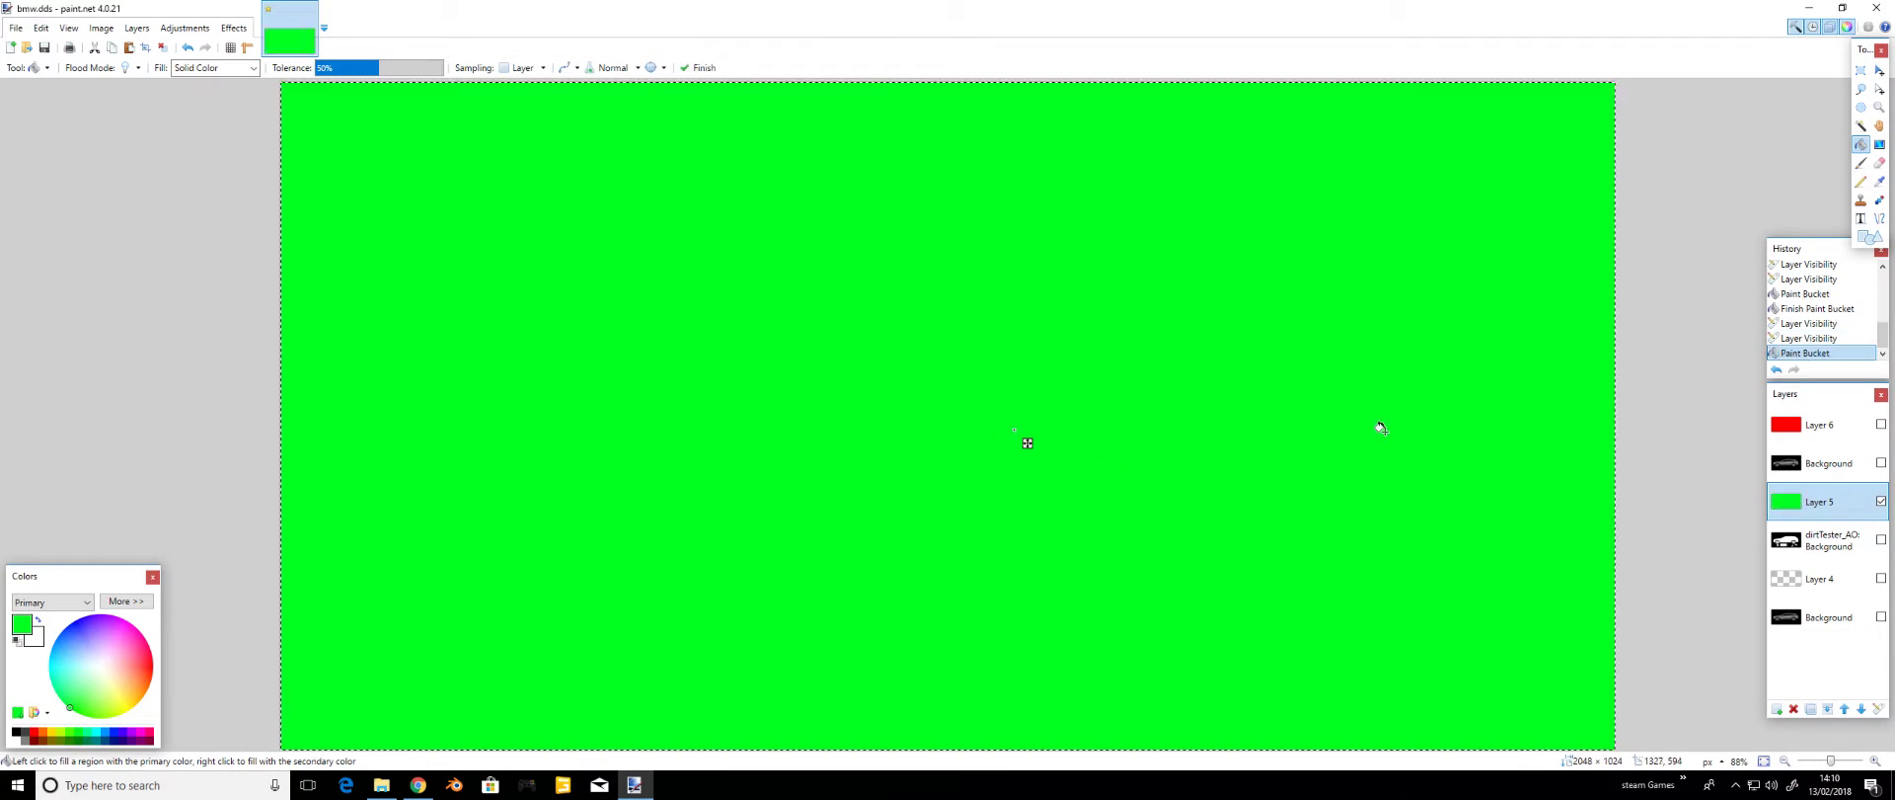
- Show Layer 4, hide green Layer 5, and fill Layer 4 solid blue
{"action": "left_click", "coordinate": [1805, 577]}
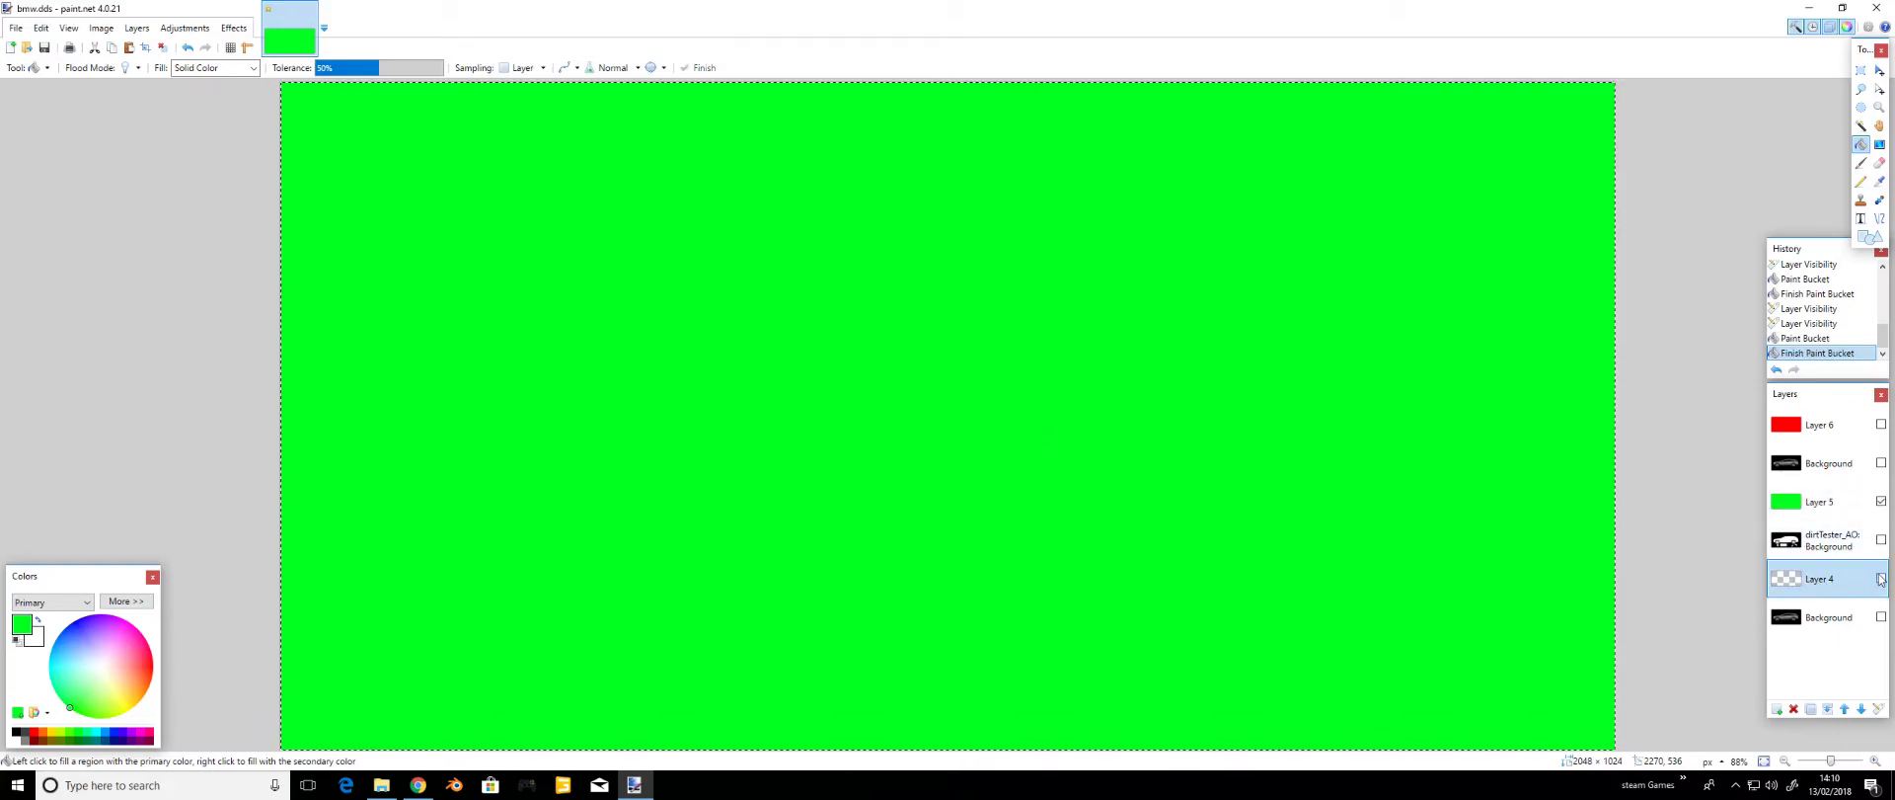
{"action": "left_click", "coordinate": [1882, 578]}
{"action": "left_click", "coordinate": [1881, 501]}
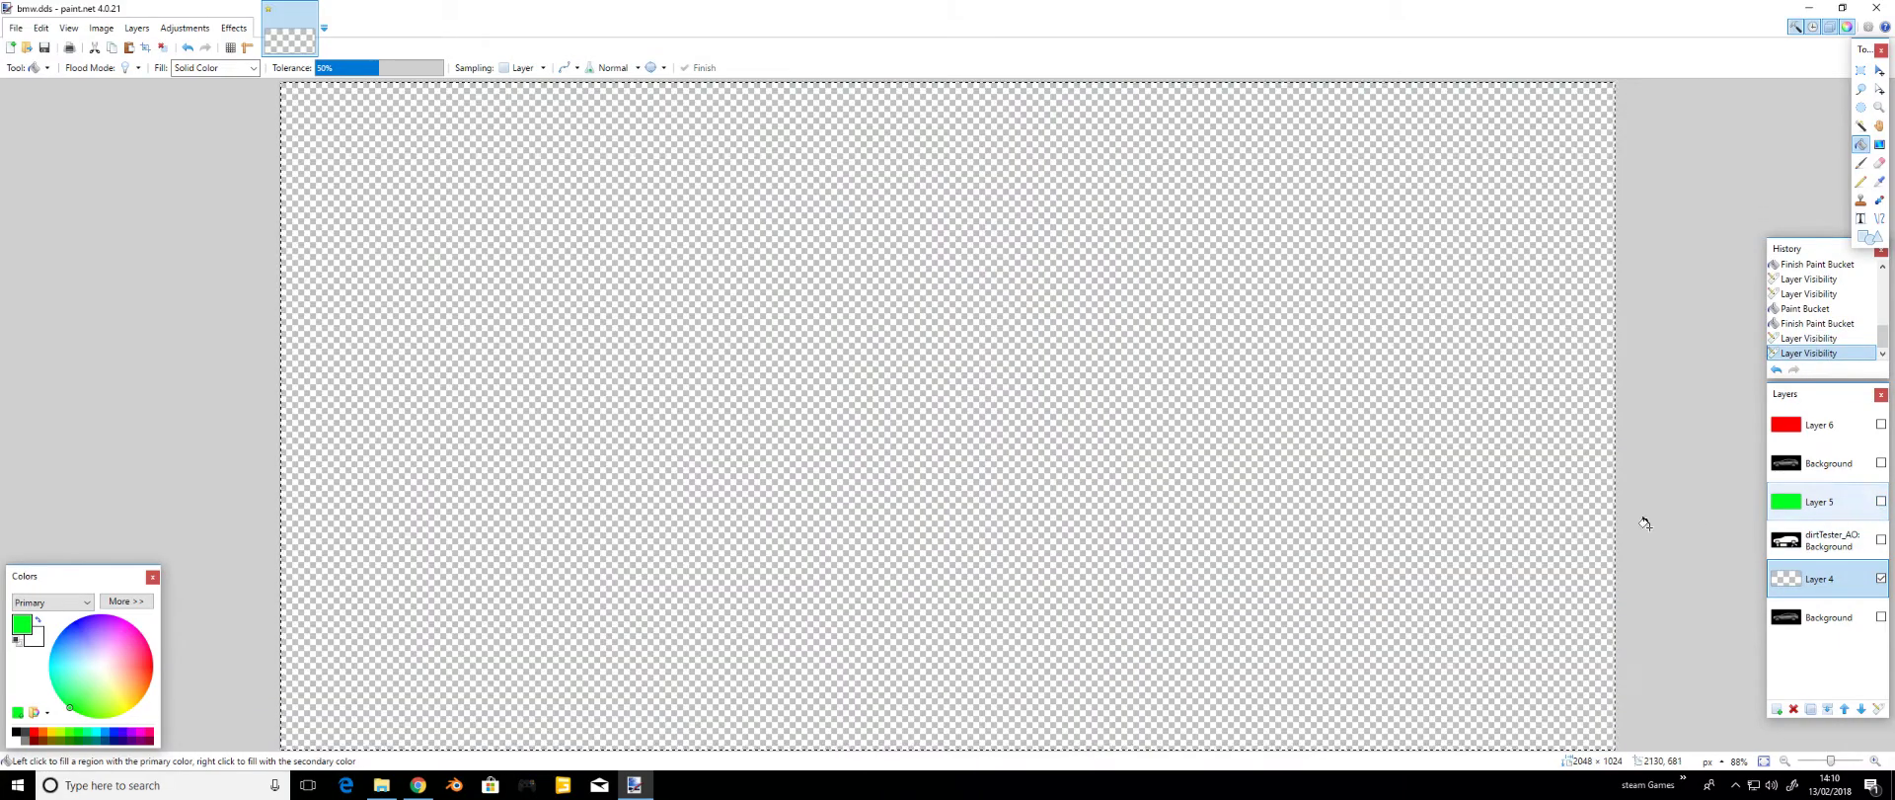
{"action": "left_click", "coordinate": [116, 736]}
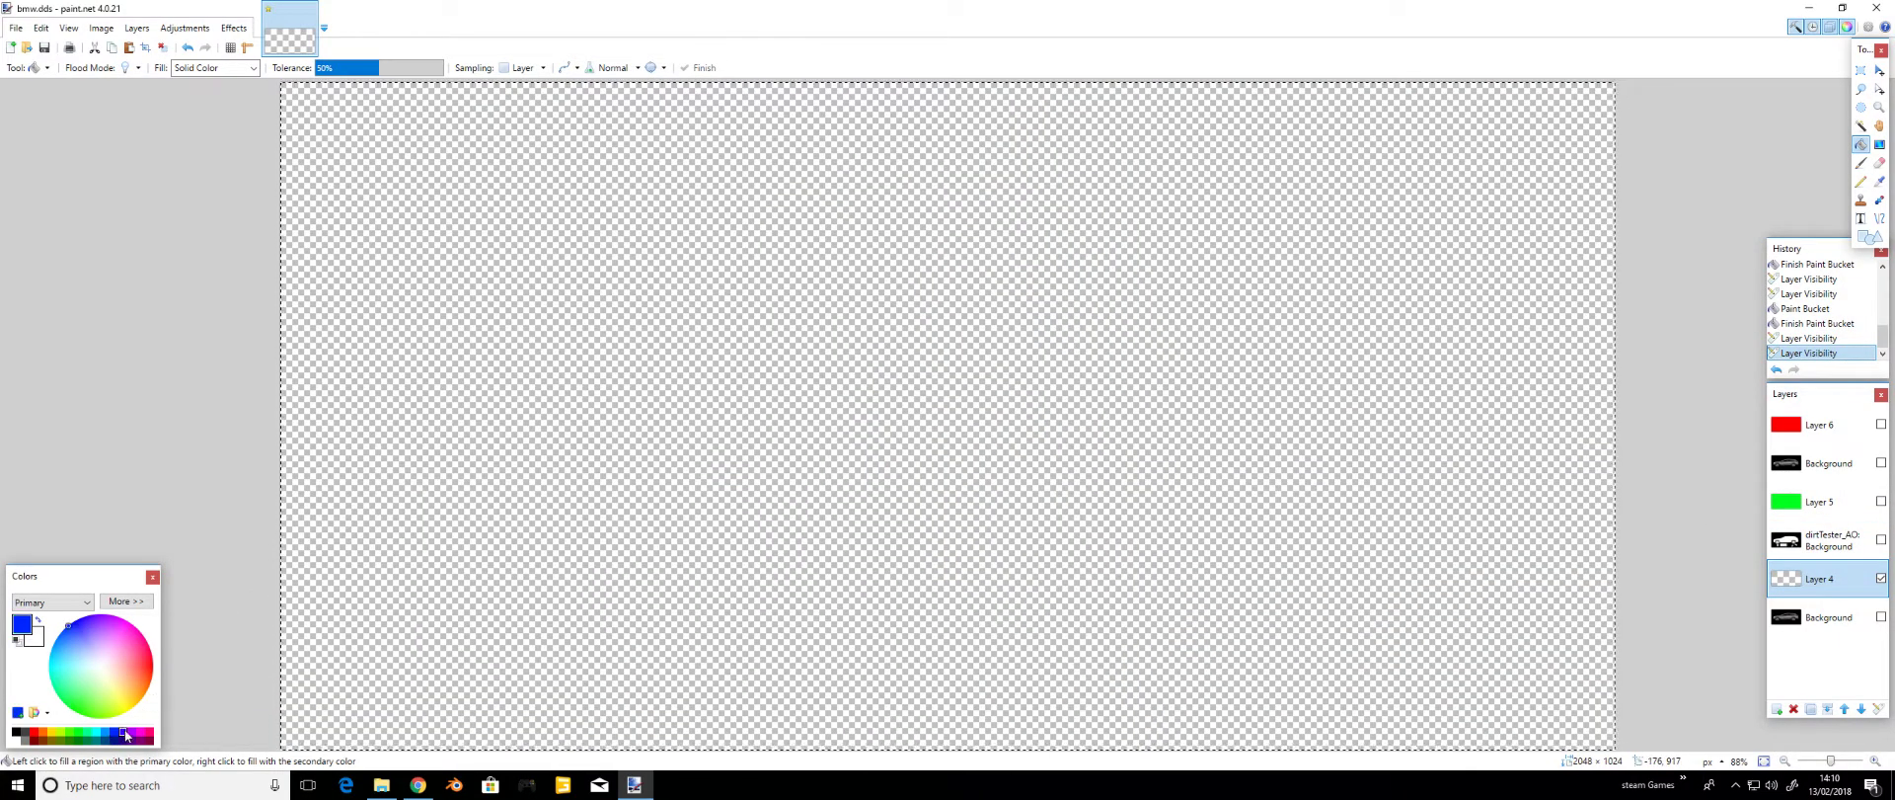
{"action": "left_click", "coordinate": [908, 466]}
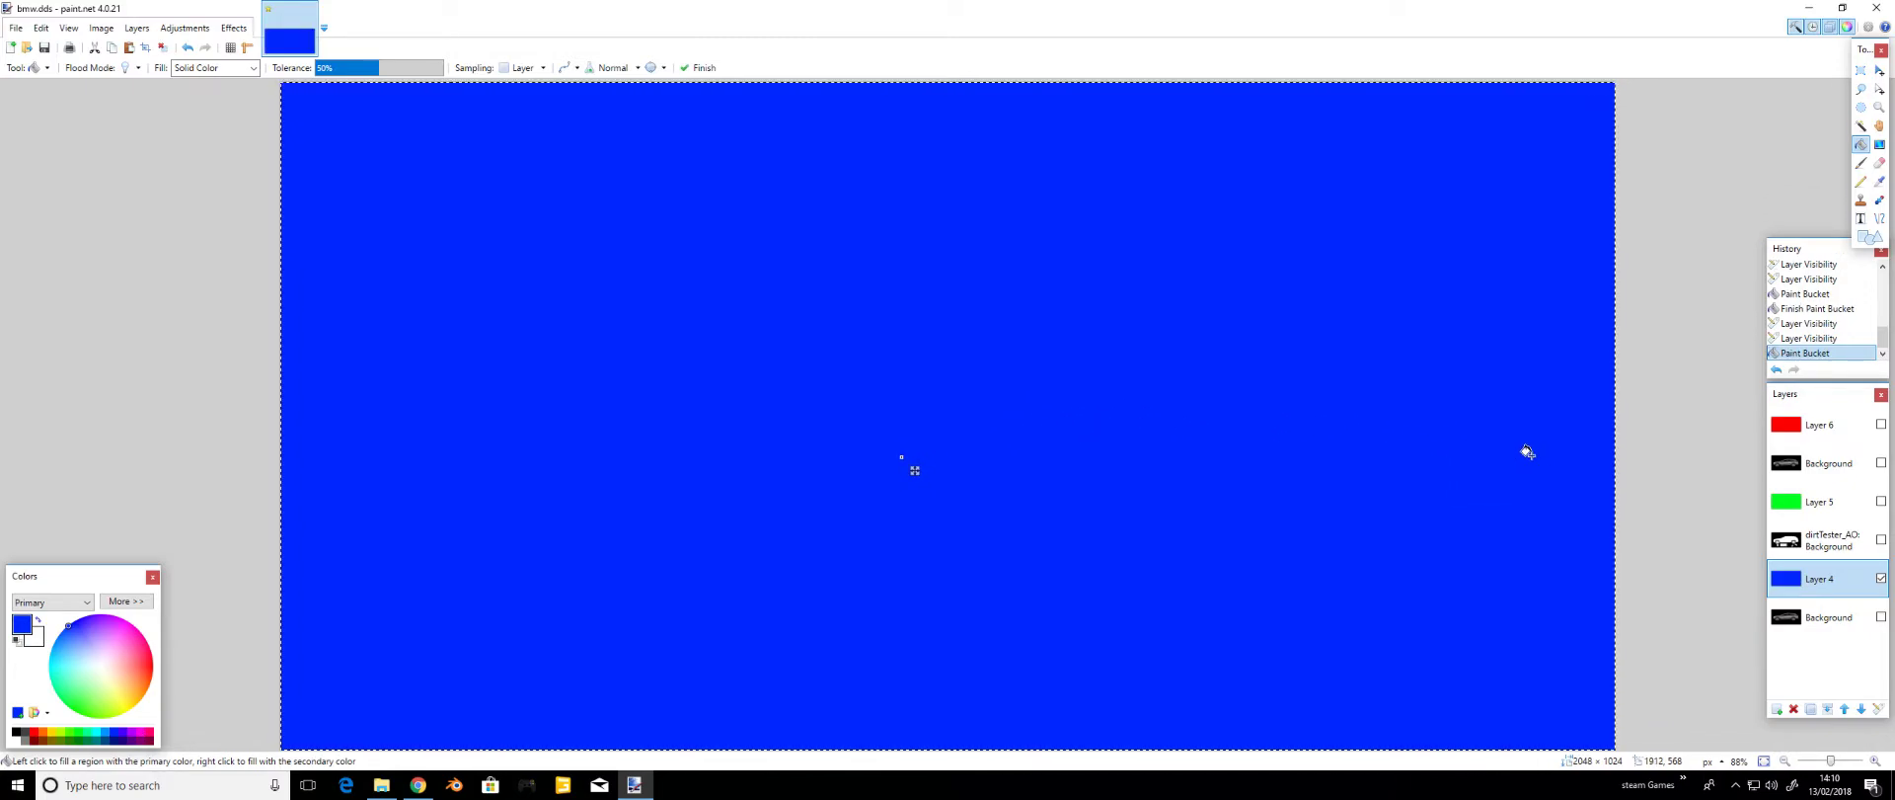
- Show the upper car Background layer and hide the blue Layer 4
{"action": "left_click", "coordinate": [1828, 464]}
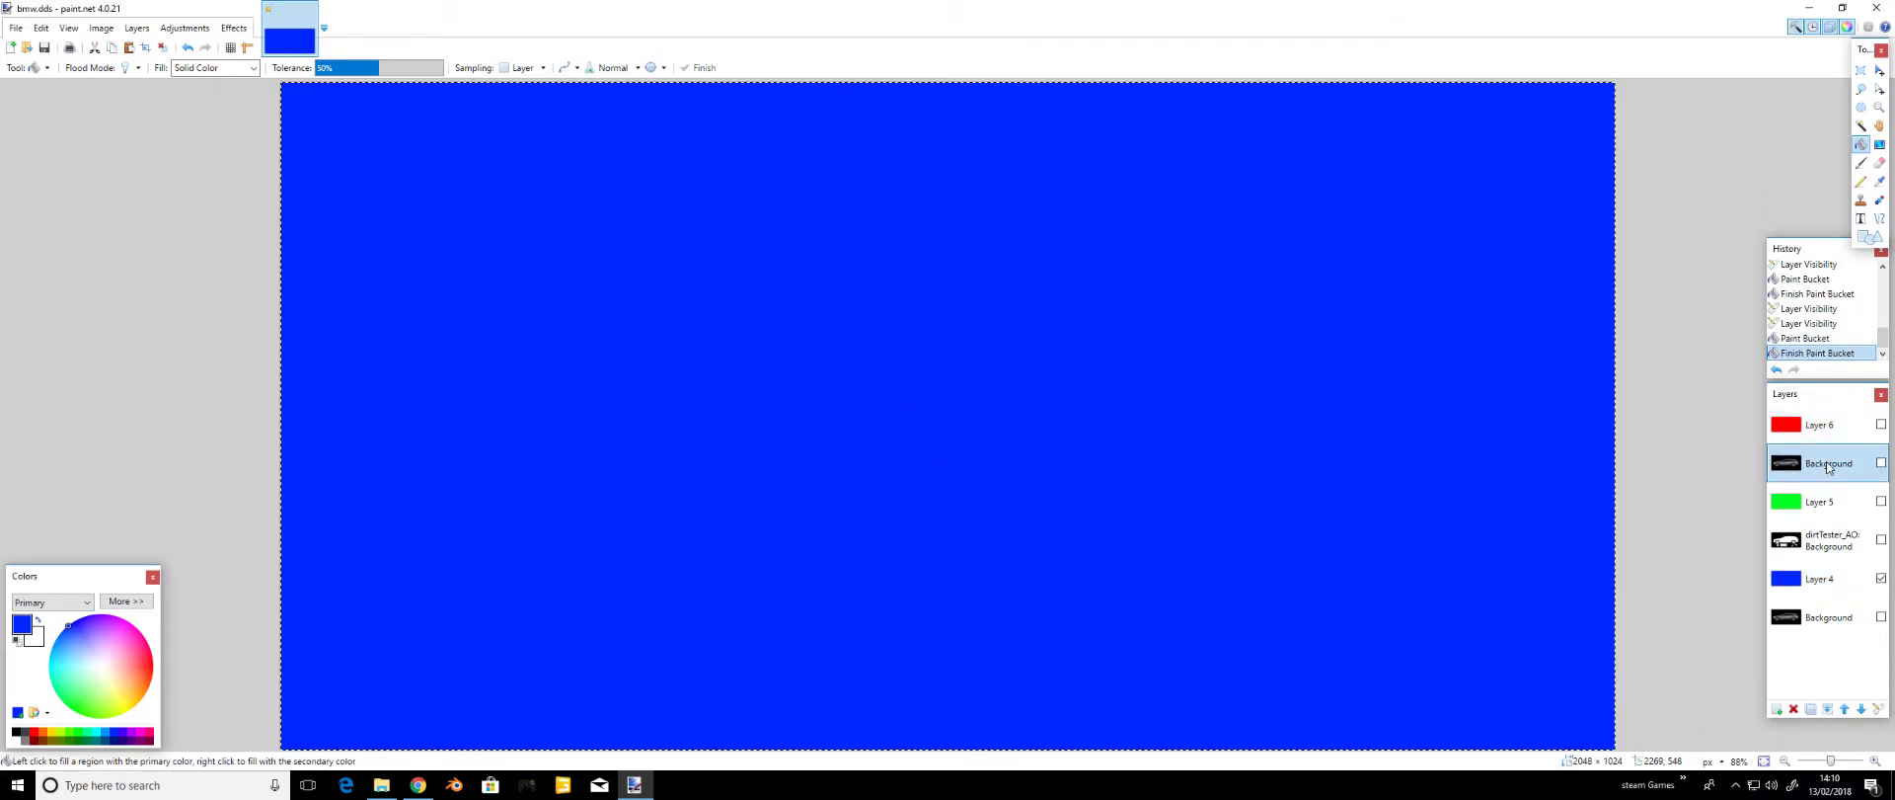
{"action": "left_click", "coordinate": [1881, 463]}
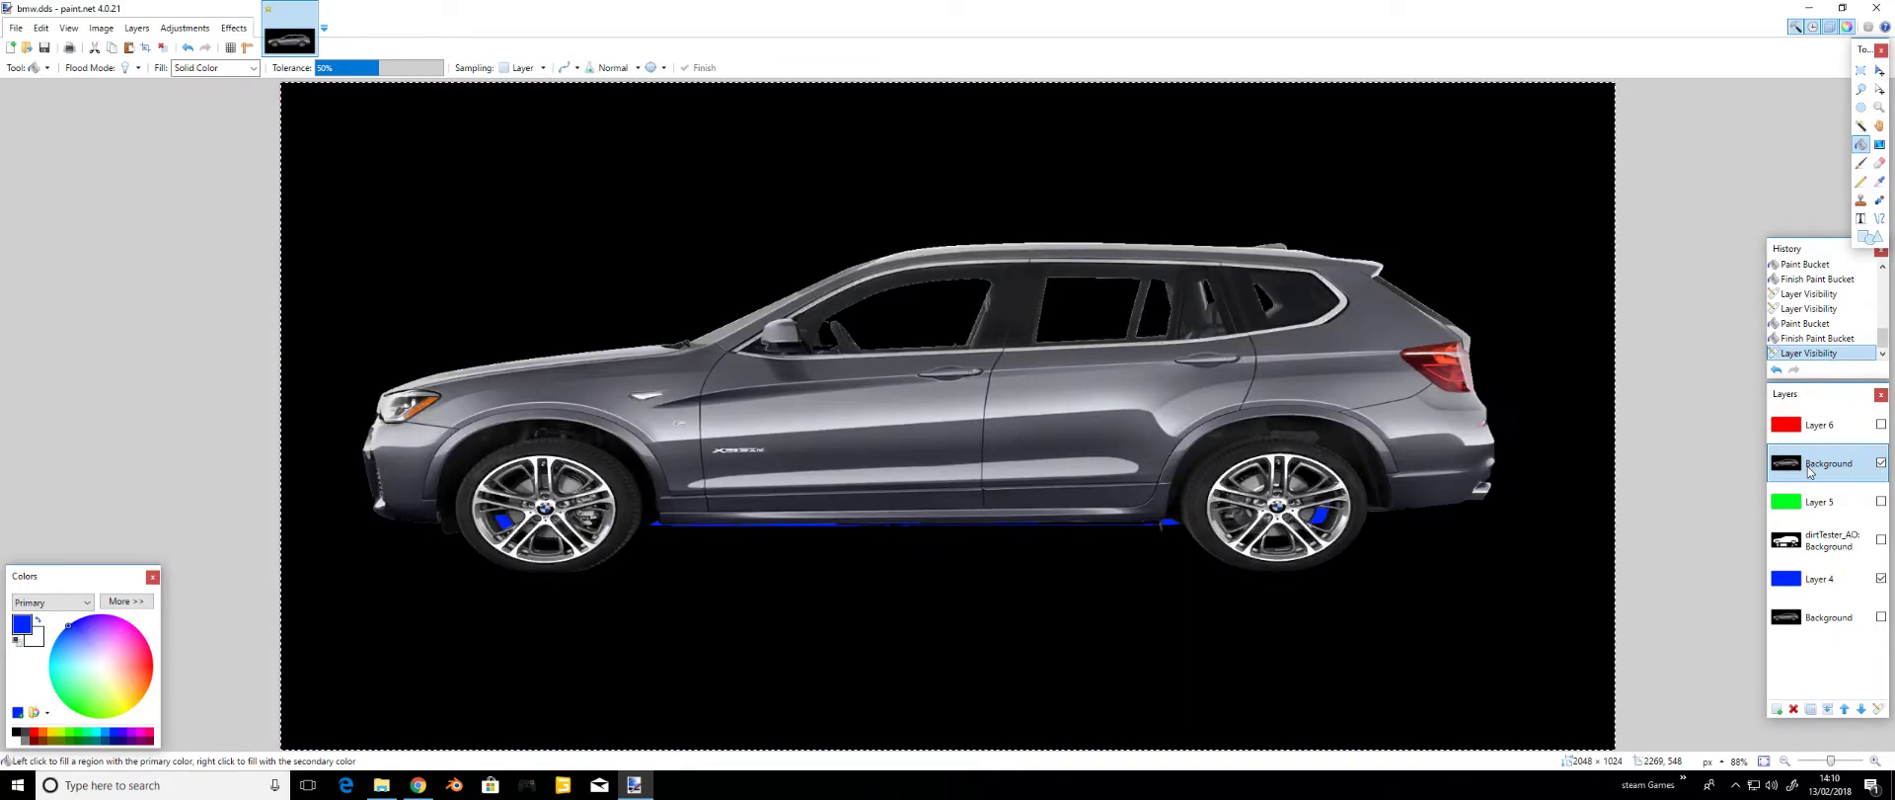
{"action": "left_click", "coordinate": [1881, 578]}
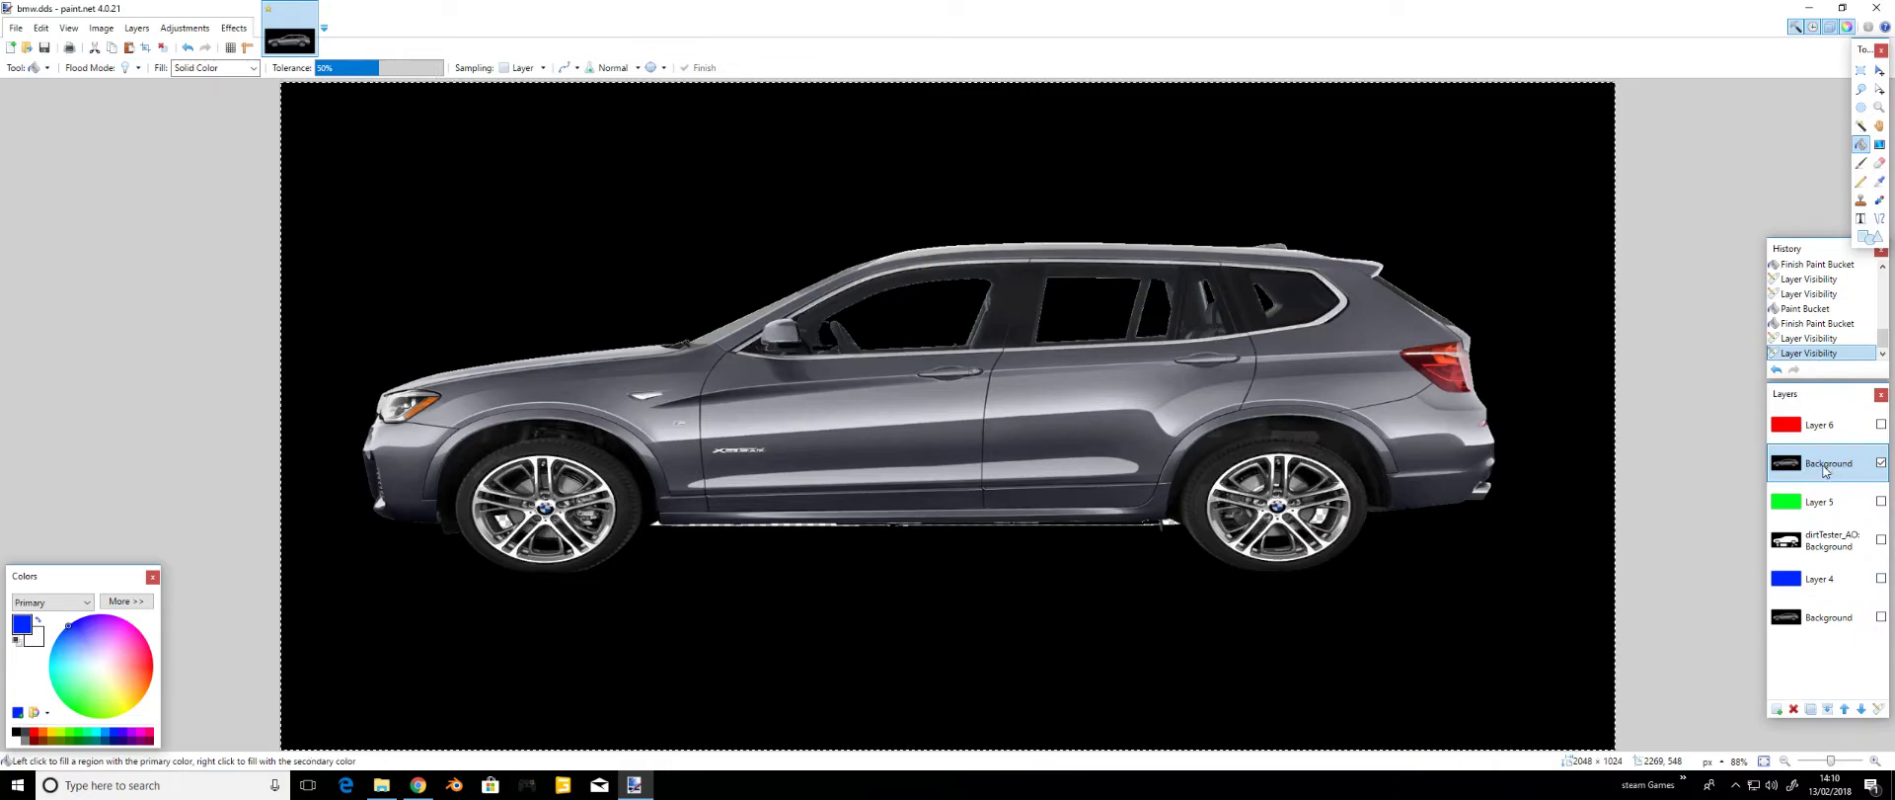
- Desaturate the car Background layer with Hue / Saturation at Saturation 0
{"action": "left_click", "coordinate": [185, 27]}
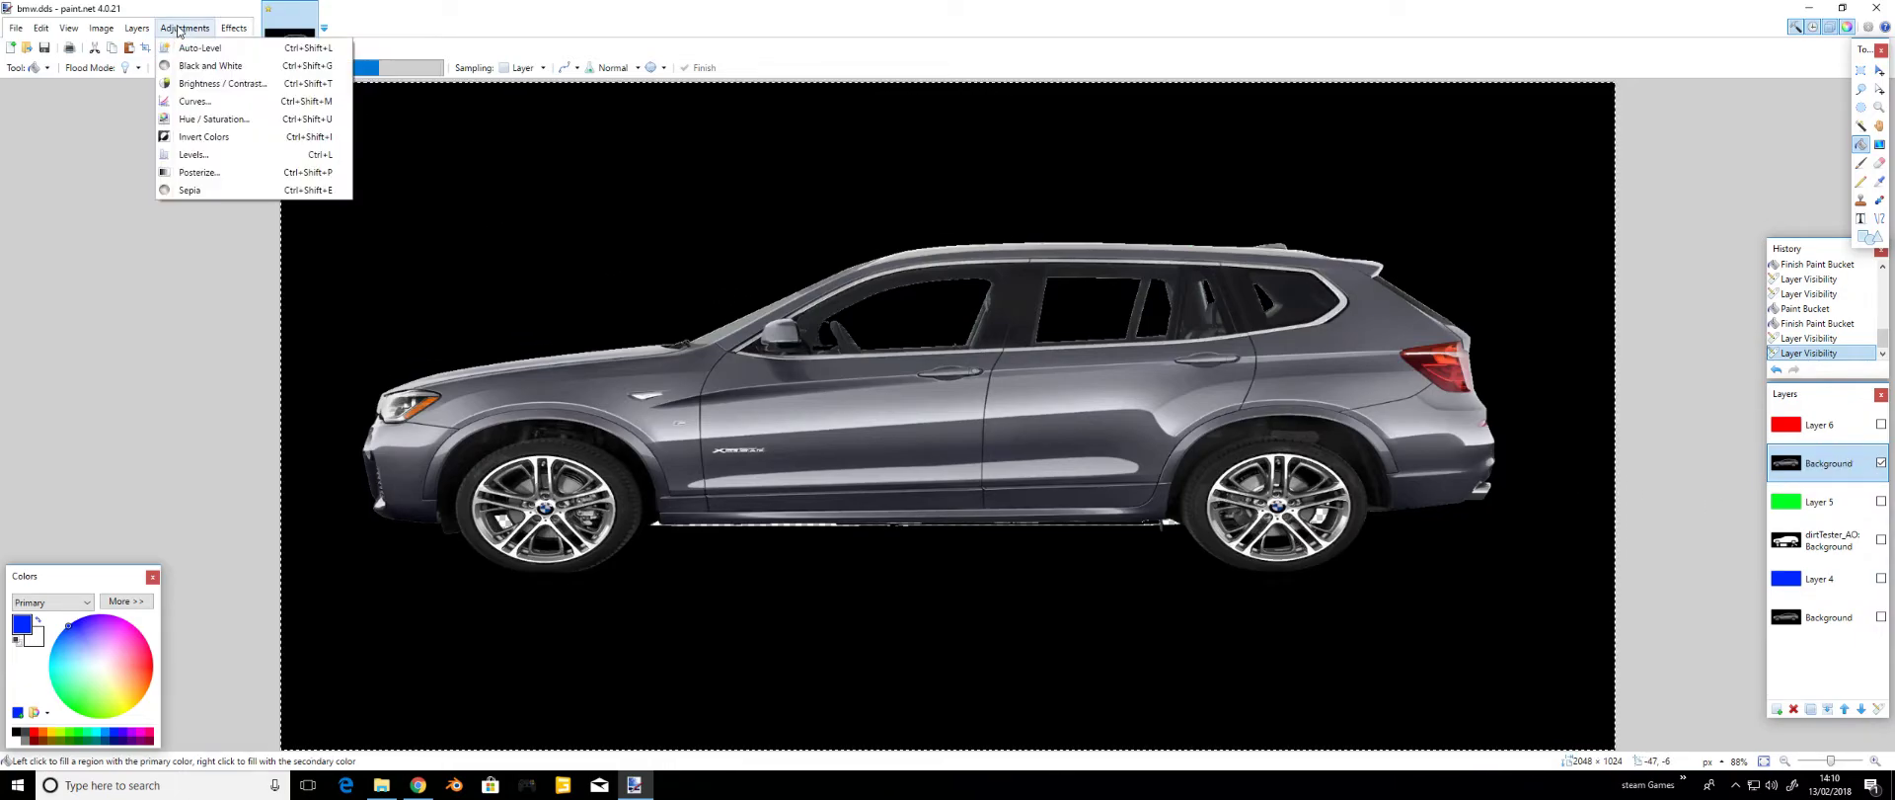
{"action": "left_click", "coordinate": [213, 120]}
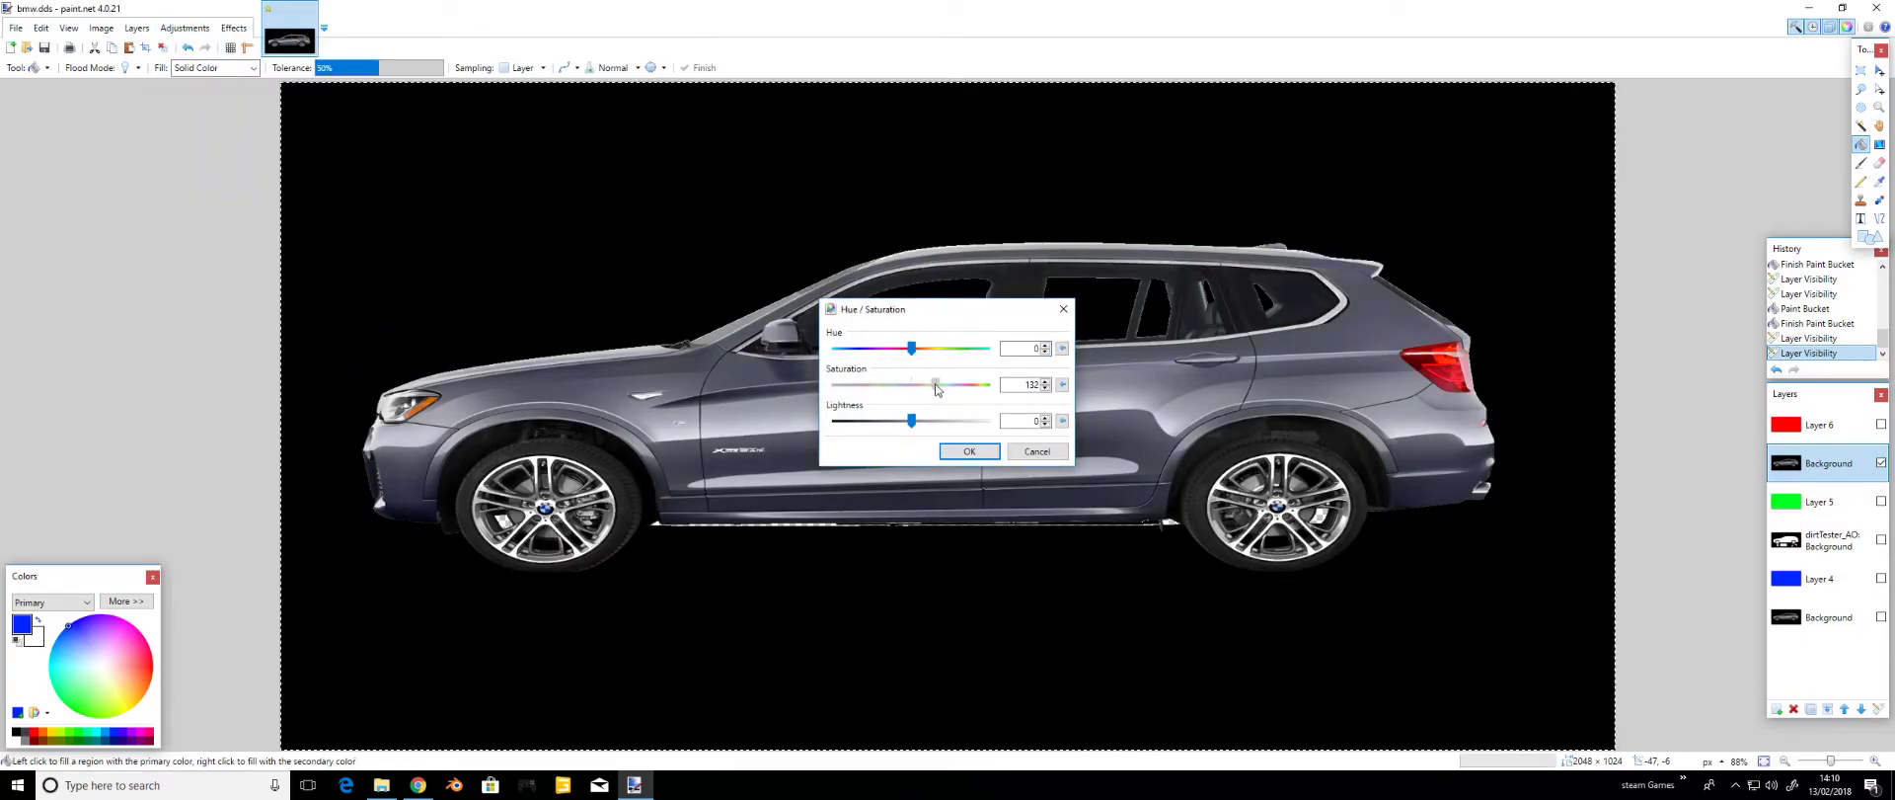
{"action": "left_click_drag", "start_coordinate": [911, 388], "coordinate": [761, 393]}
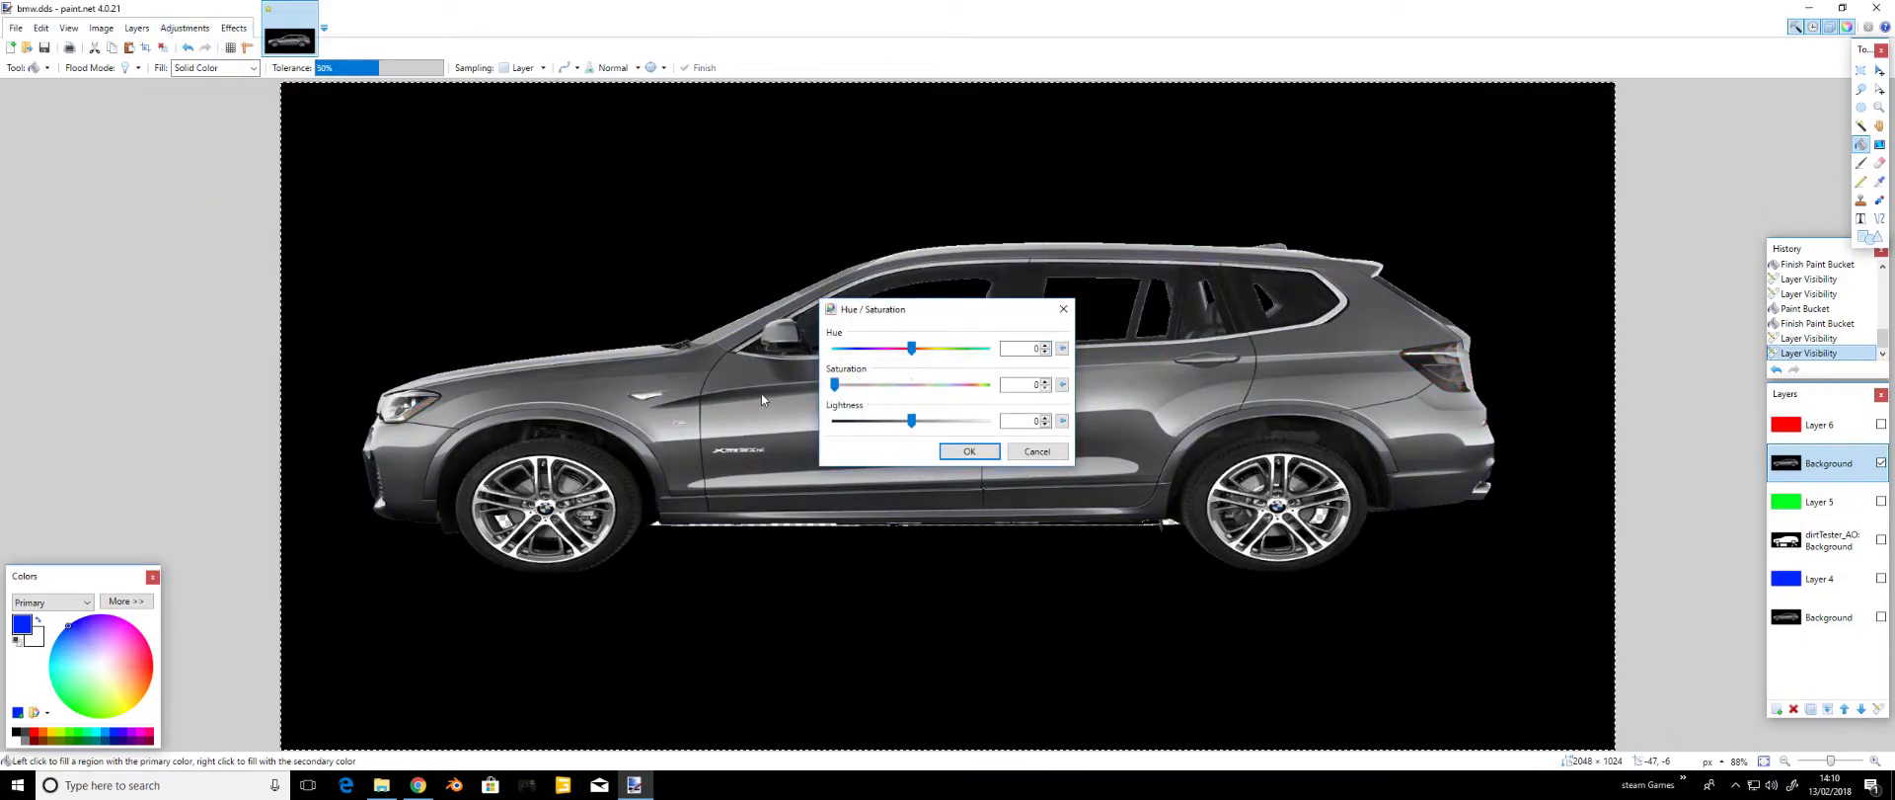
{"action": "left_click", "coordinate": [969, 451]}
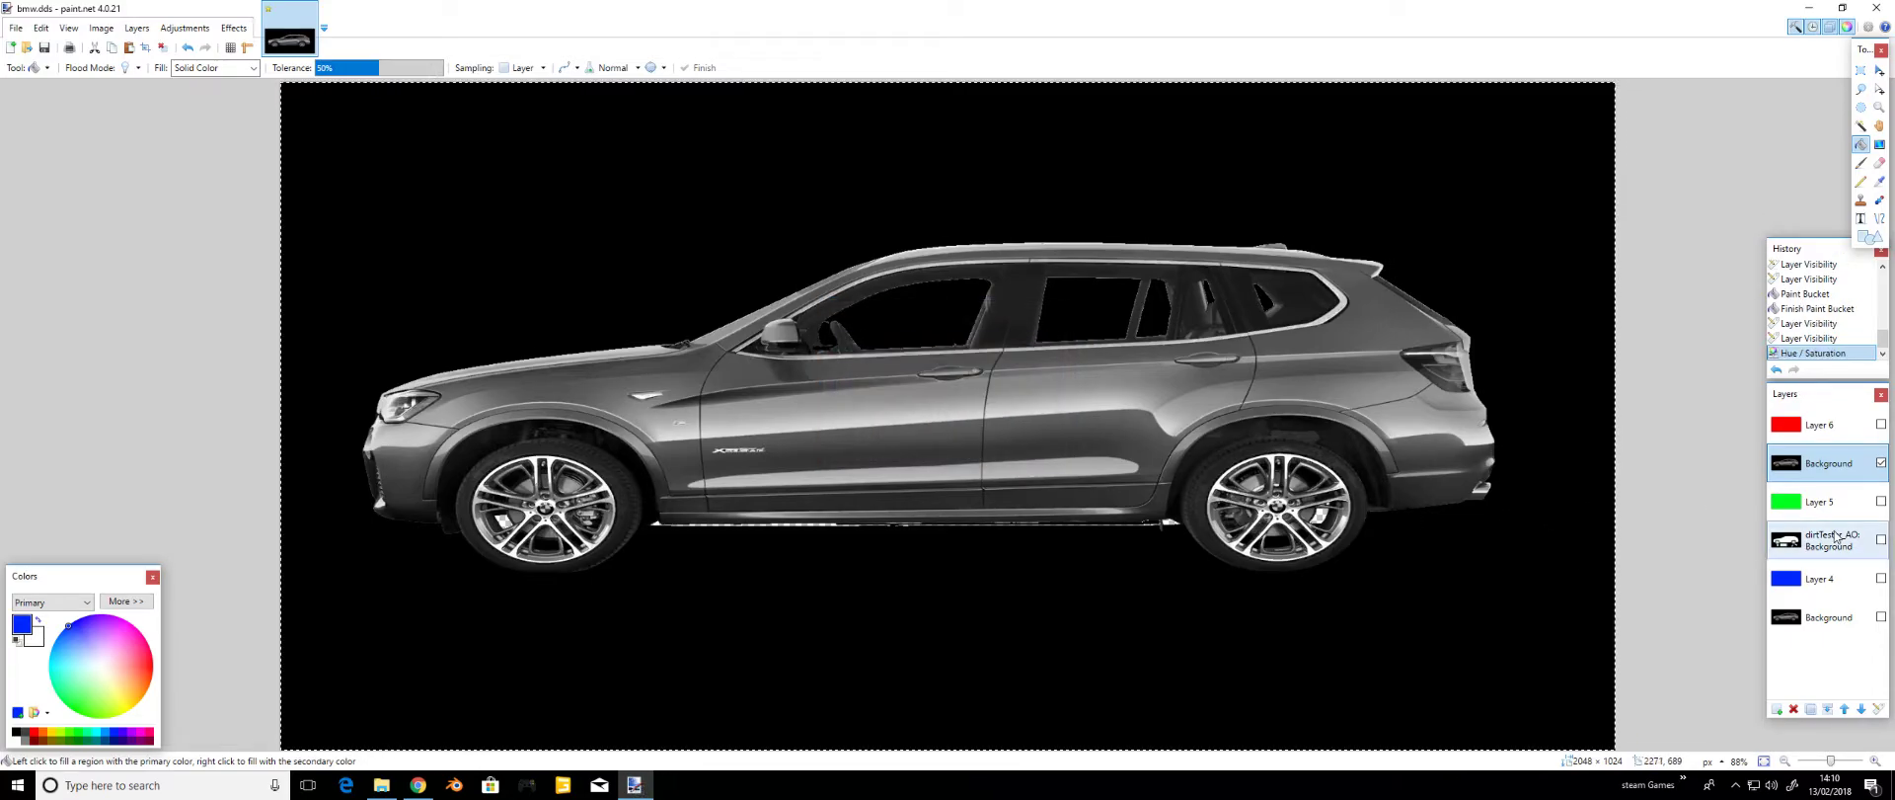
- Hide the car layer, show dirtTester_AO, and remove its colour with Hue / Saturation
{"action": "left_click", "coordinate": [1882, 462]}
{"action": "left_click", "coordinate": [1820, 551]}
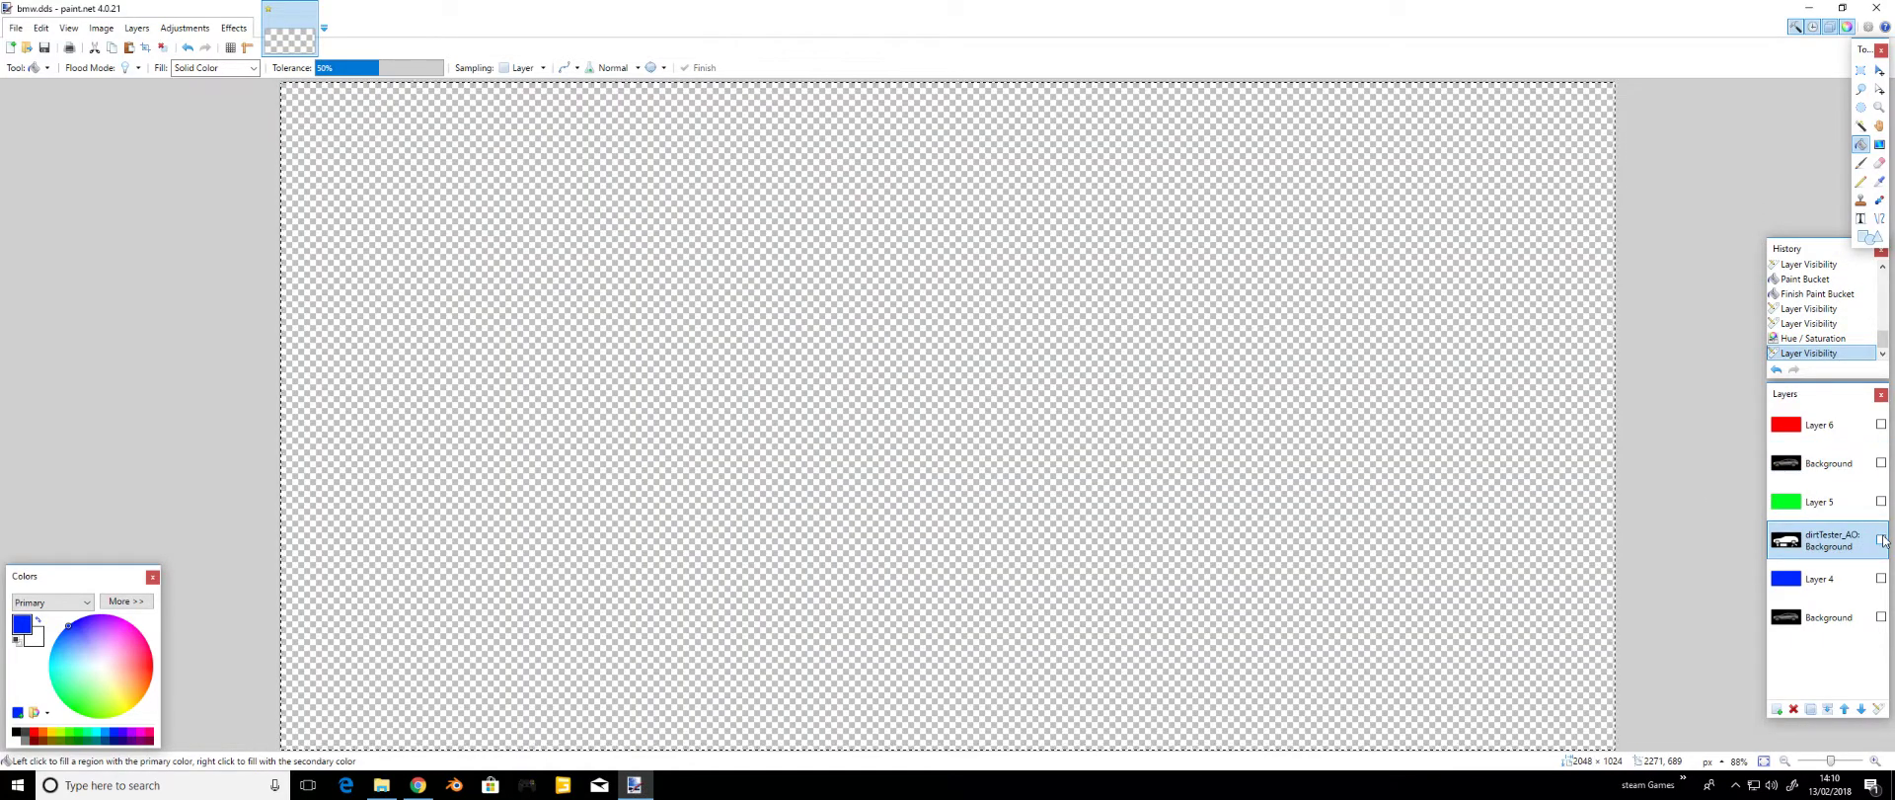
{"action": "left_click", "coordinate": [1882, 539]}
{"action": "left_click", "coordinate": [182, 27]}
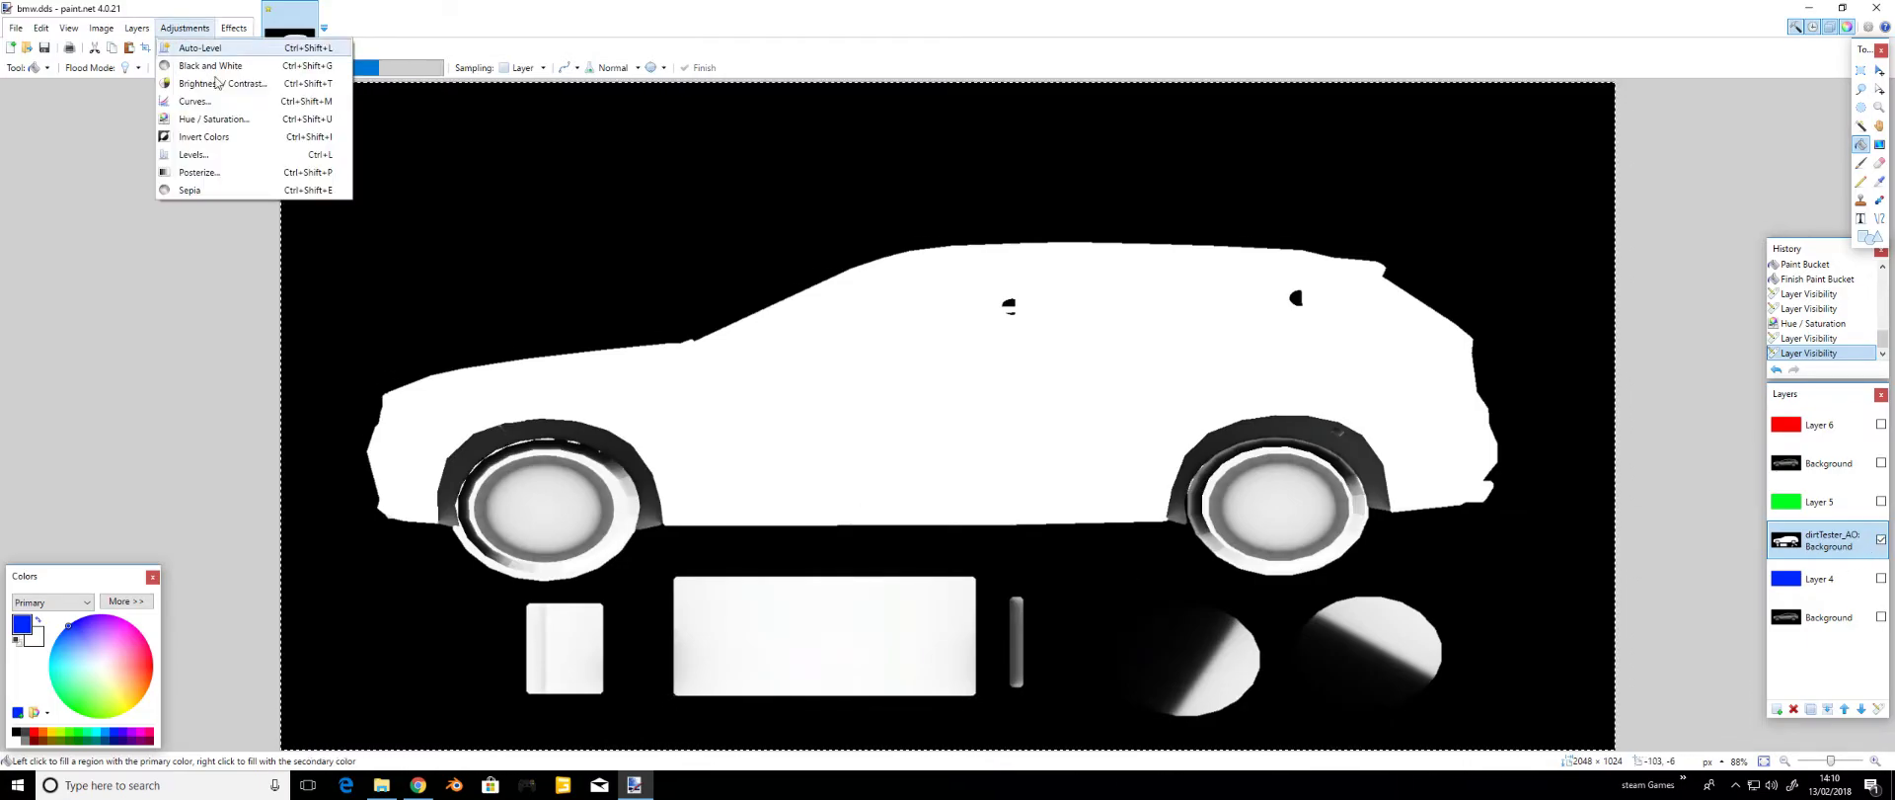
{"action": "left_click", "coordinate": [202, 116]}
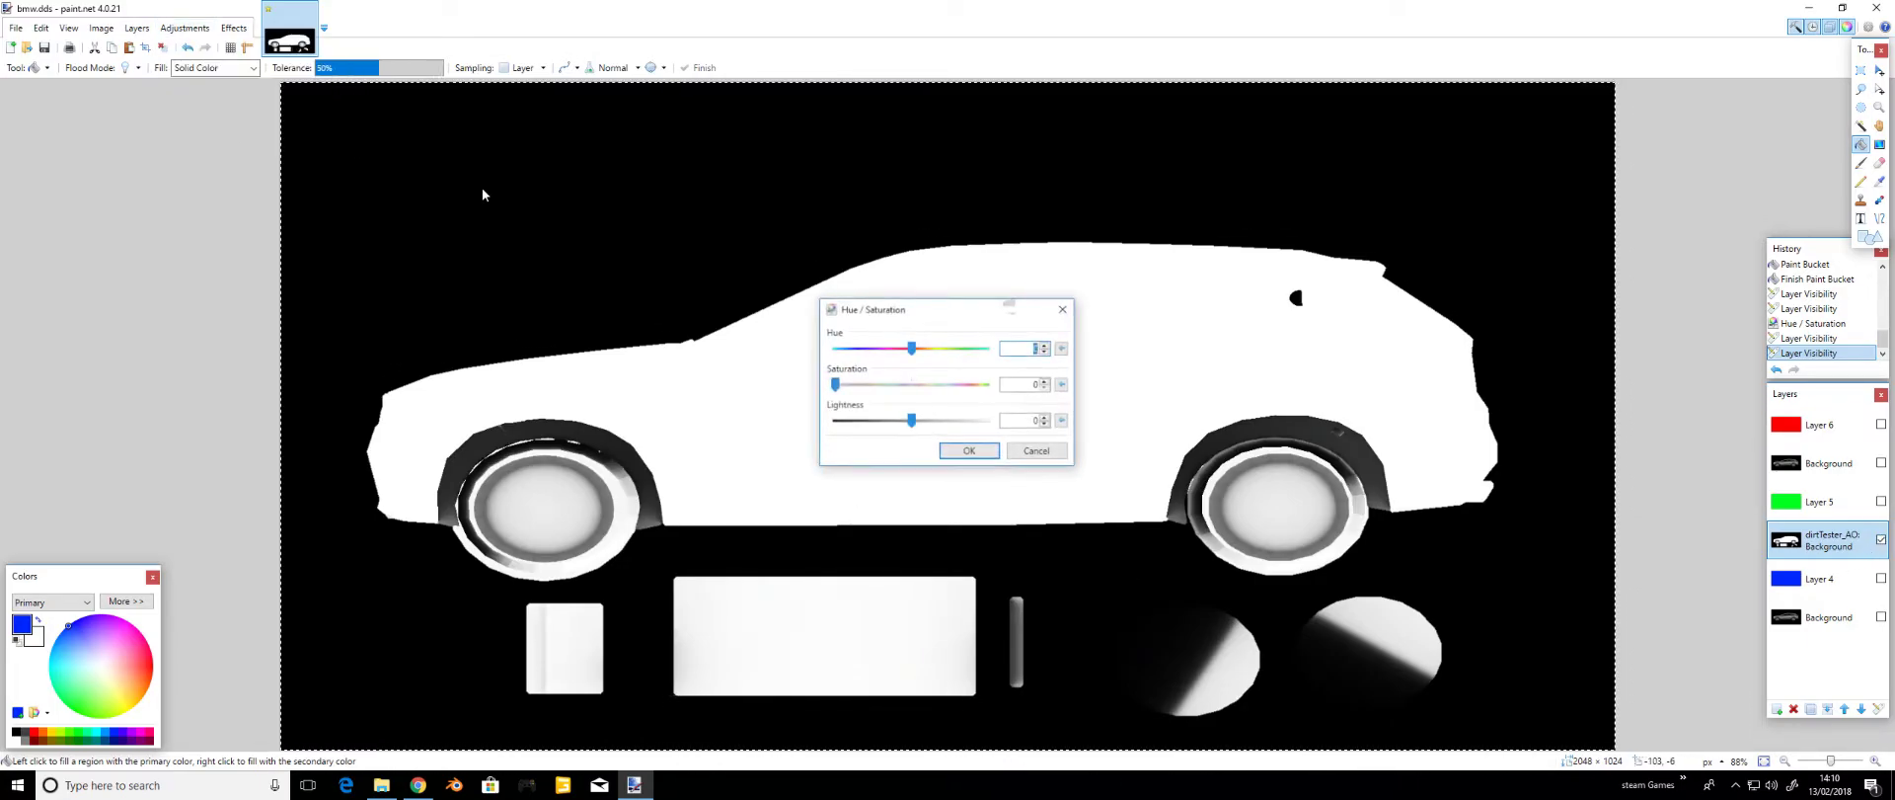
{"action": "left_click", "coordinate": [835, 384]}
{"action": "left_click", "coordinate": [965, 450]}
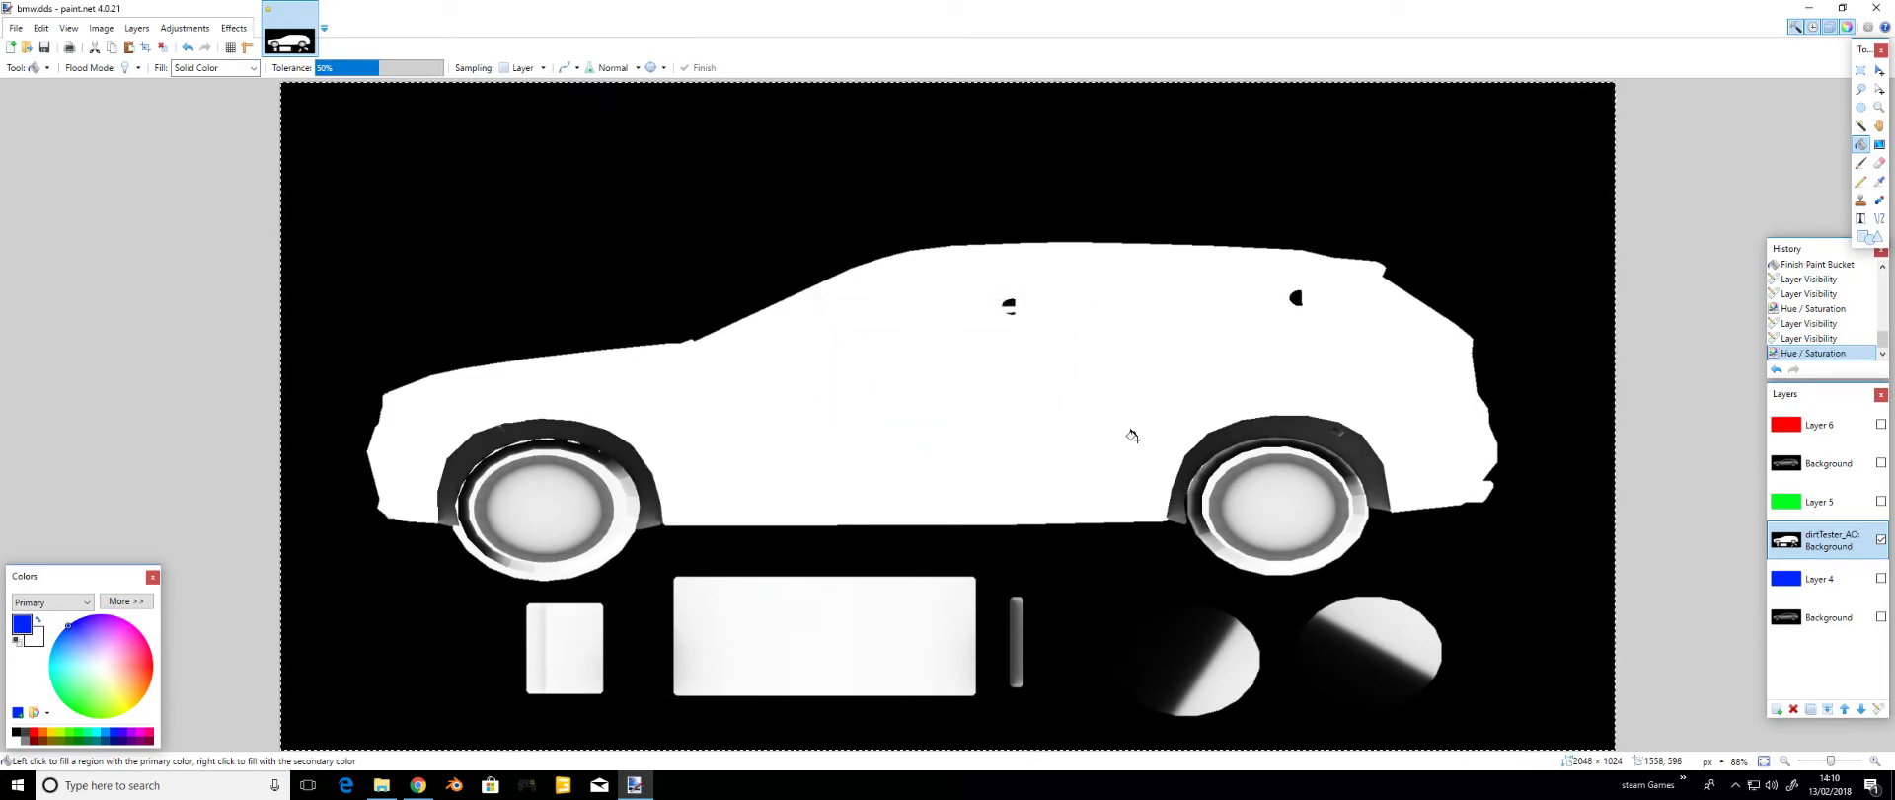
{"action": "left_click", "coordinate": [181, 27]}
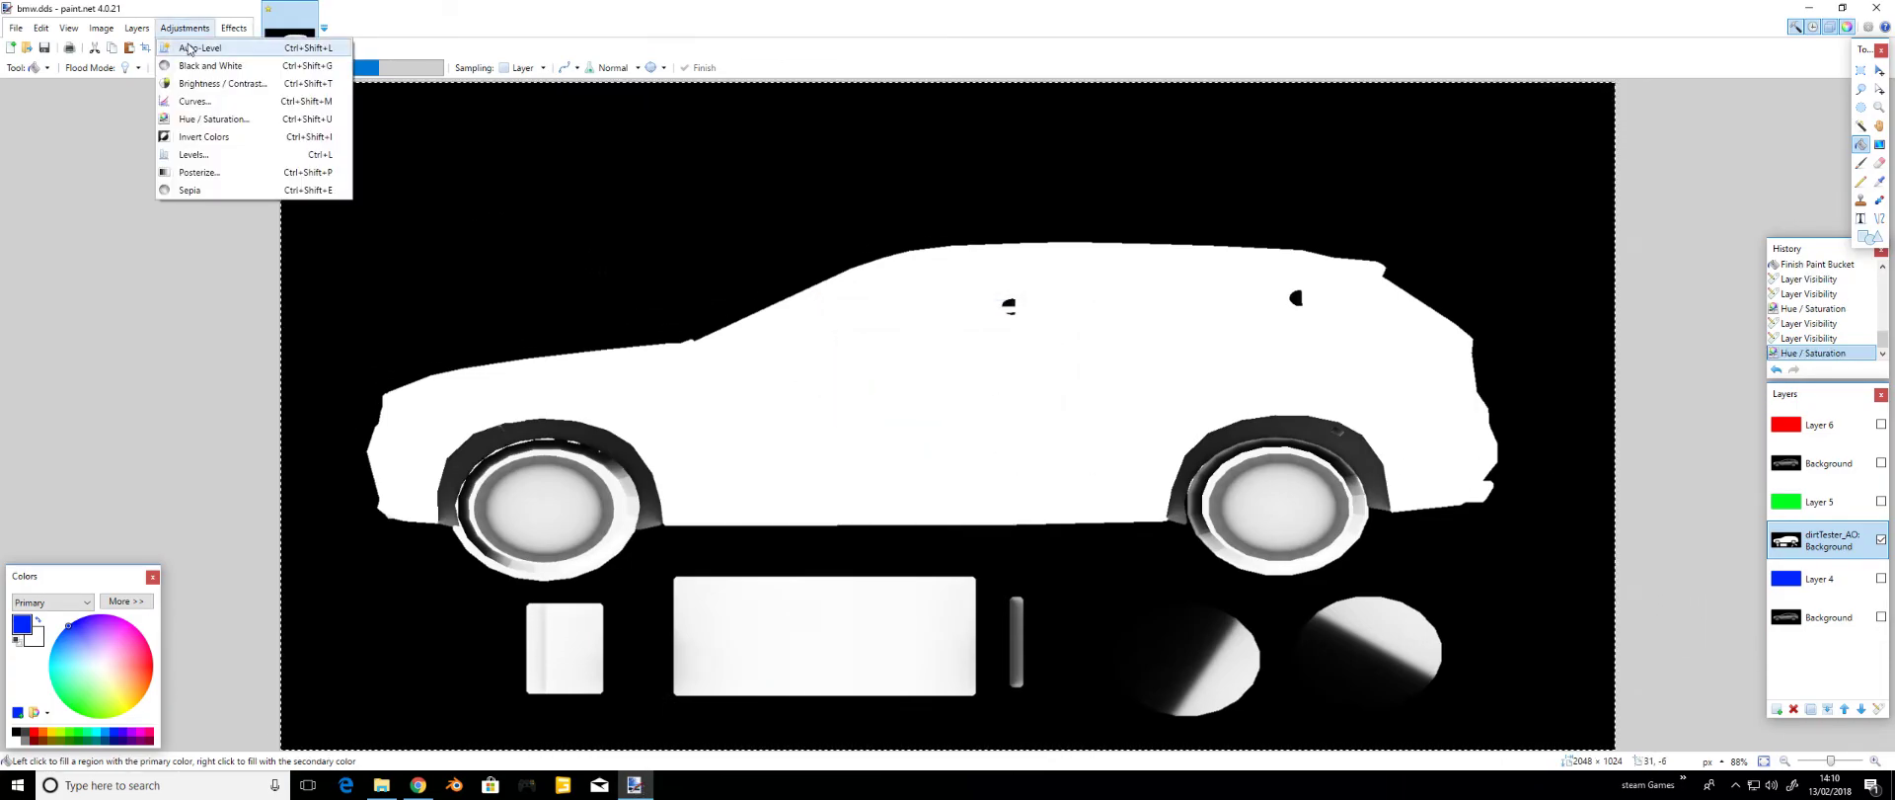
- Raise the Curves luminosity on dirtTester_AO until the car turns near-white, then hide it
{"action": "left_click", "coordinate": [194, 102]}
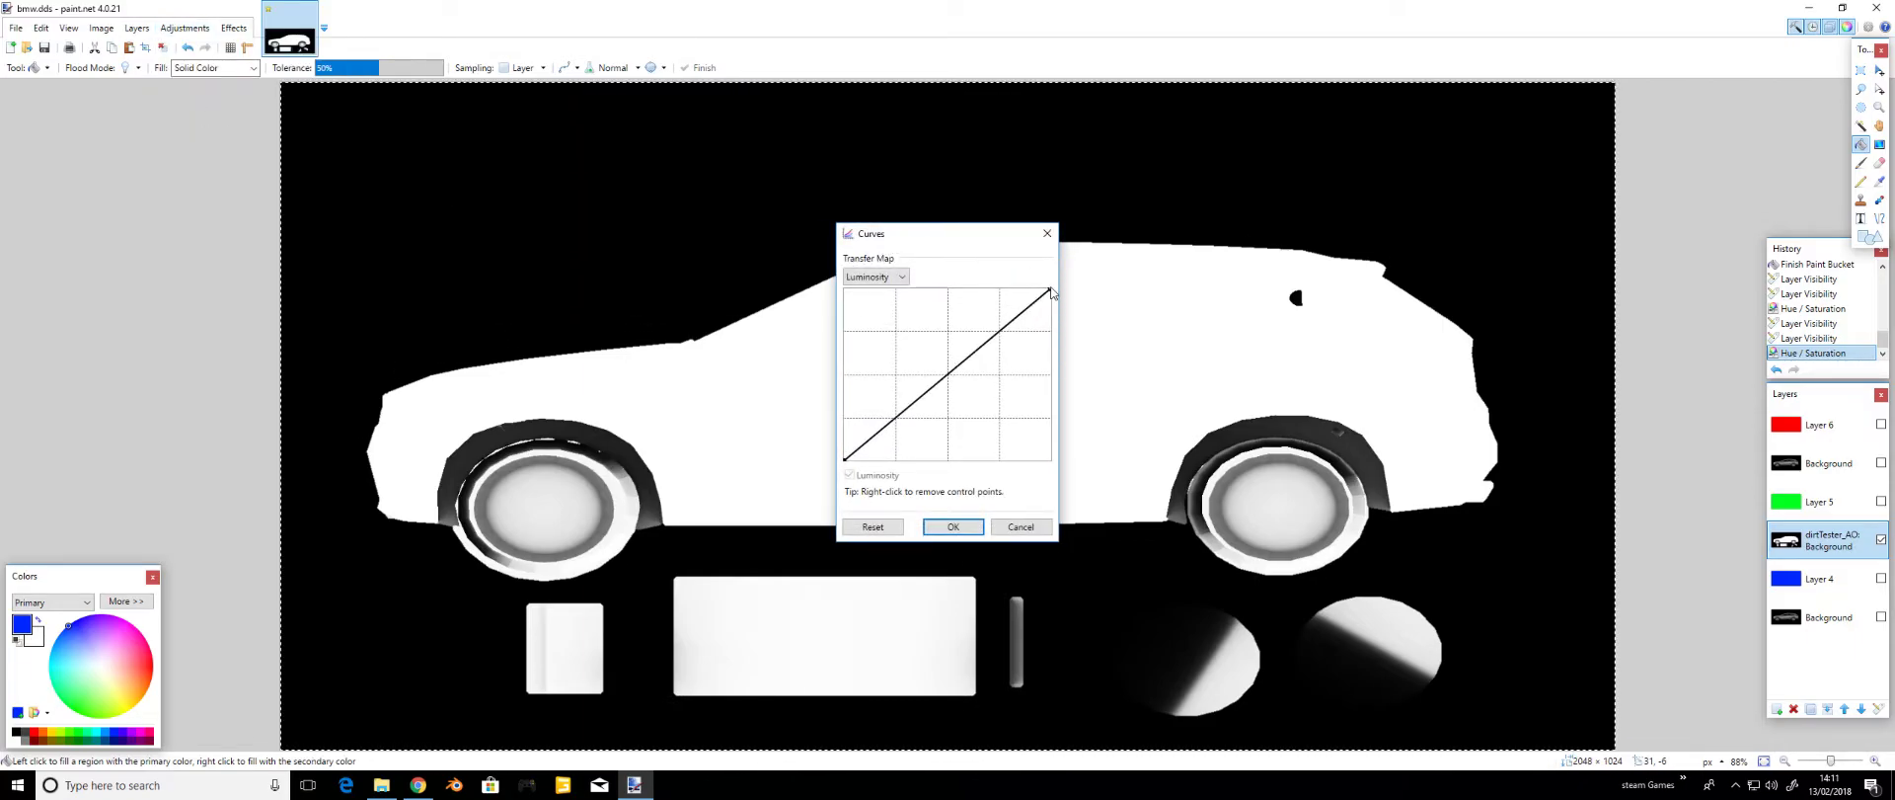
{"action": "left_click_drag", "start_coordinate": [1050, 294], "coordinate": [949, 265]}
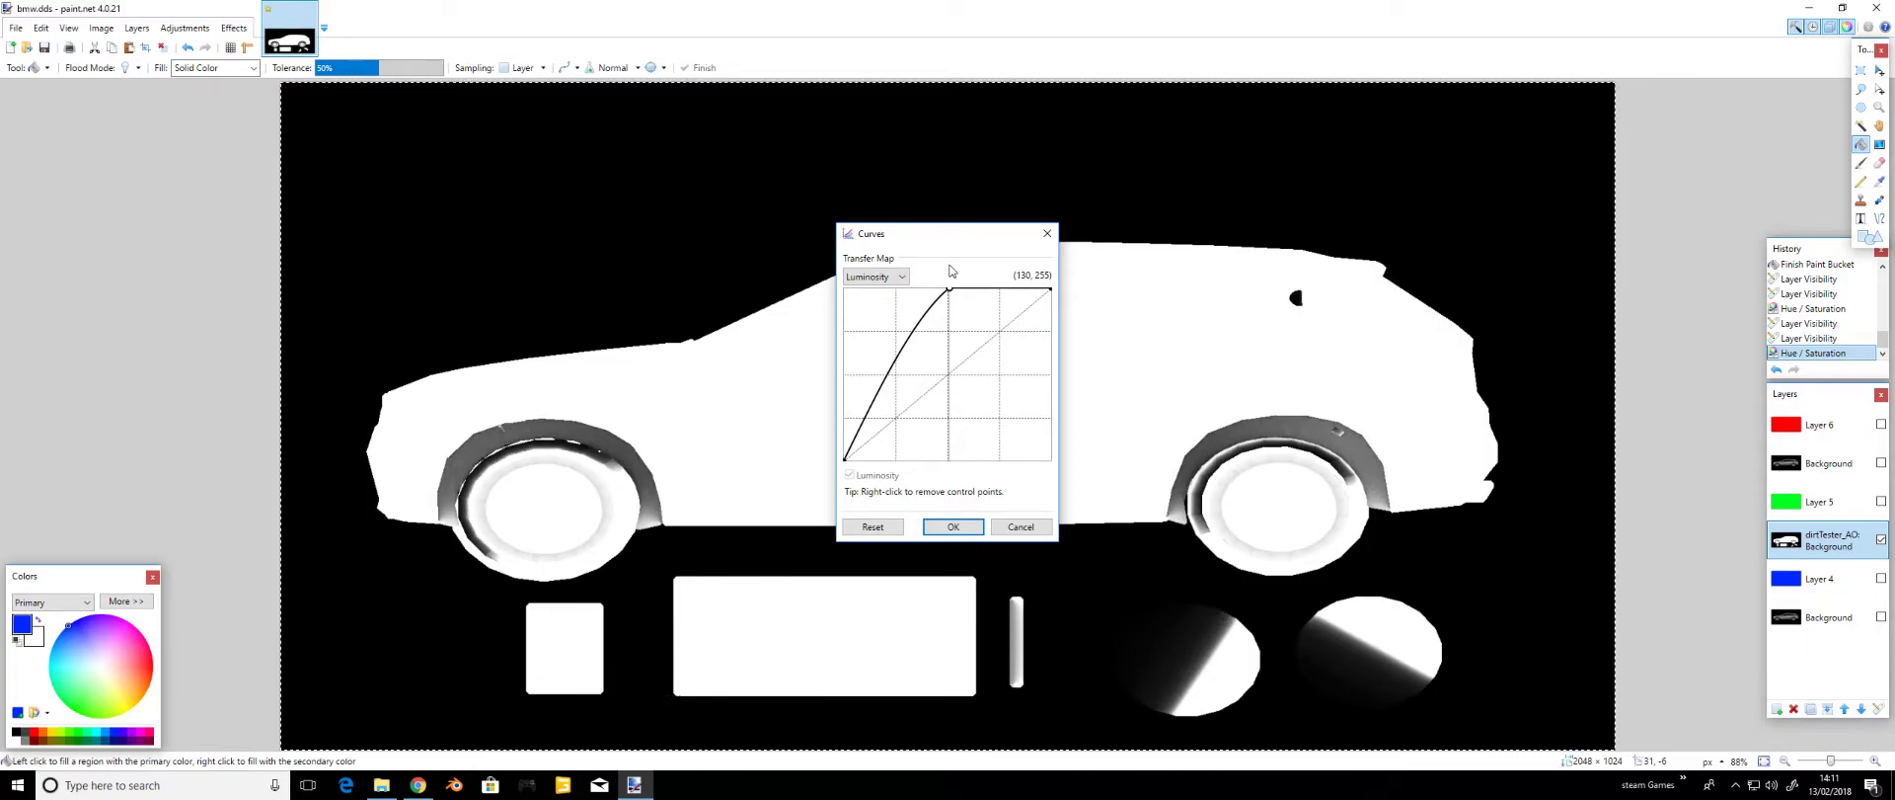
{"action": "left_click", "coordinate": [950, 529]}
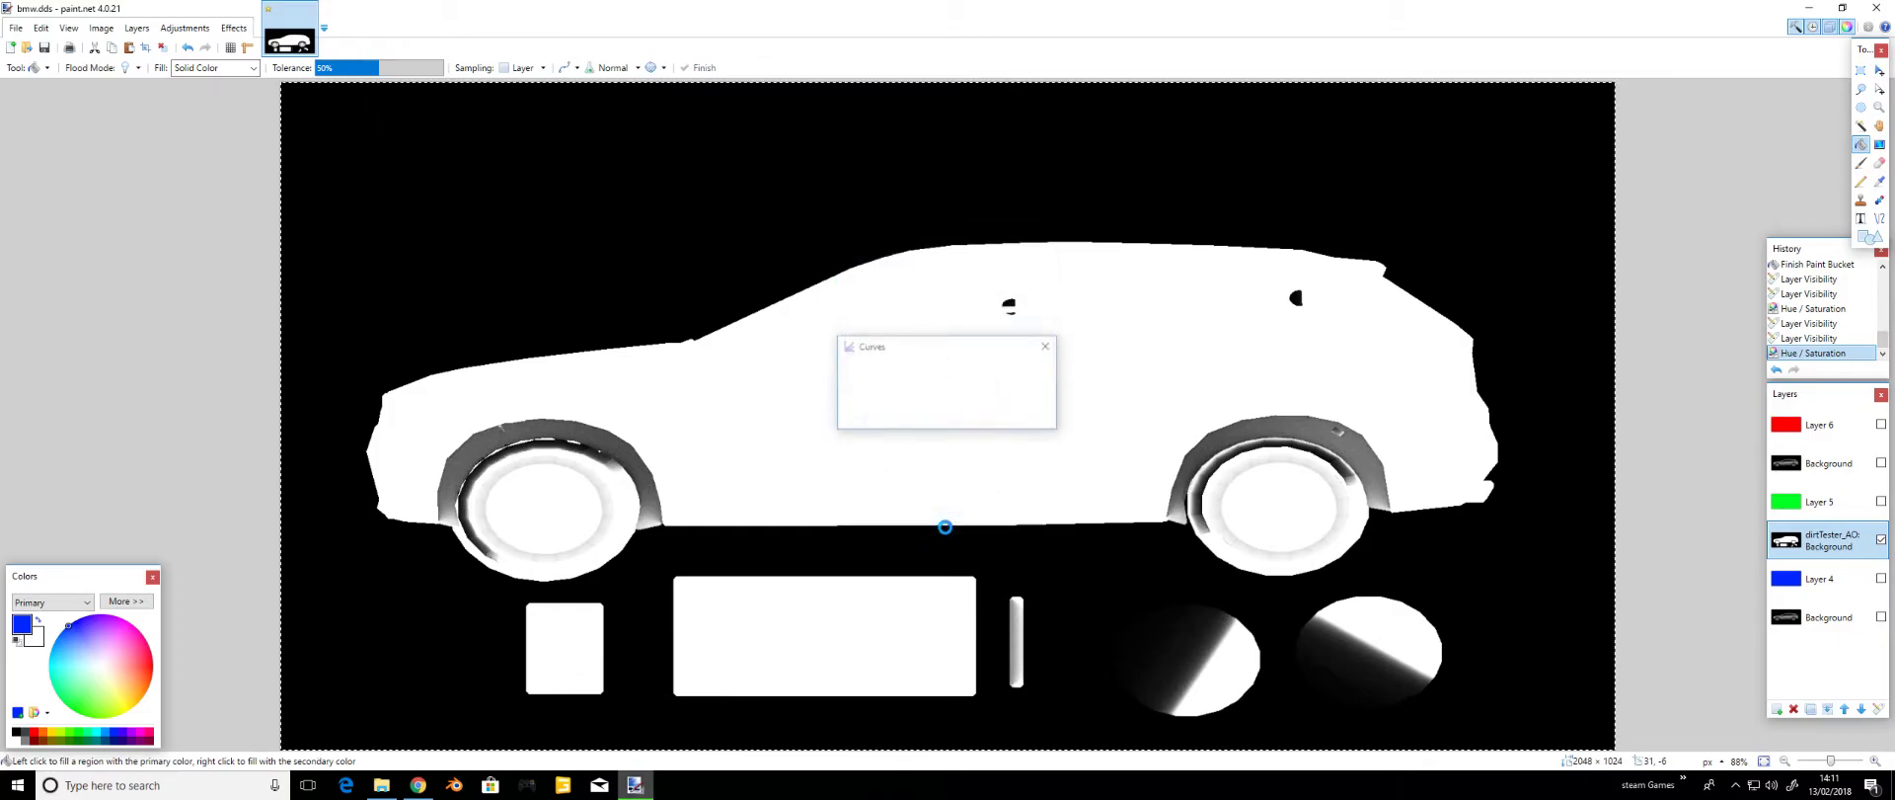
{"action": "left_click", "coordinate": [1882, 539]}
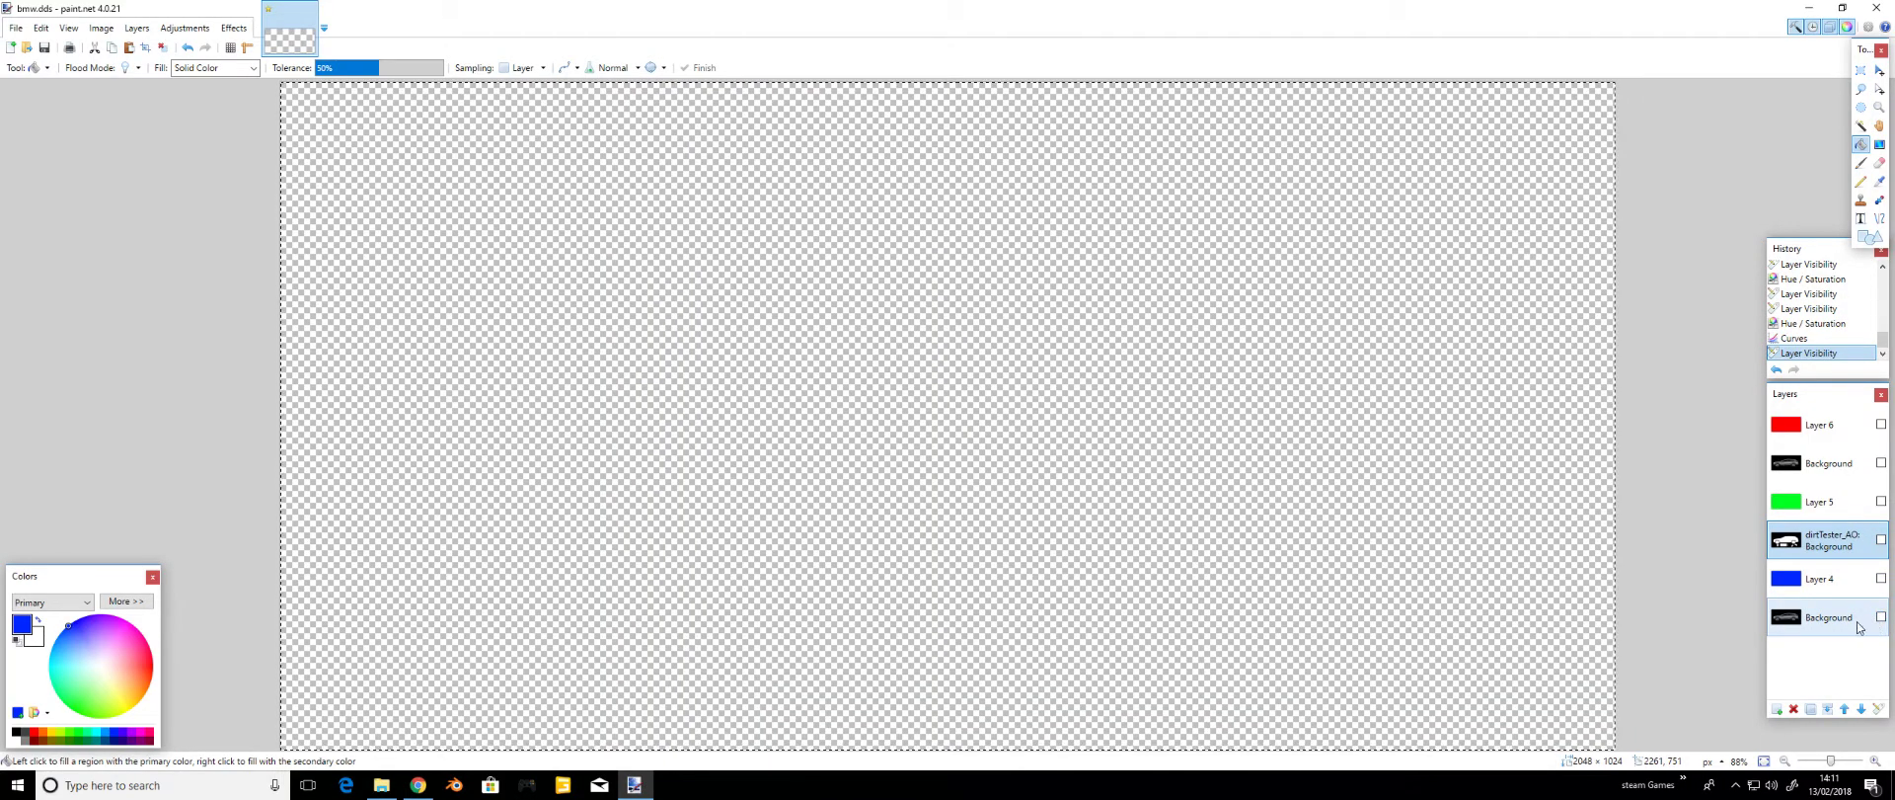
{"action": "left_click", "coordinate": [1836, 620]}
- Darken the bottom car Background layer with Brightness -100 and Contrast 56
{"action": "left_click", "coordinate": [1881, 616]}
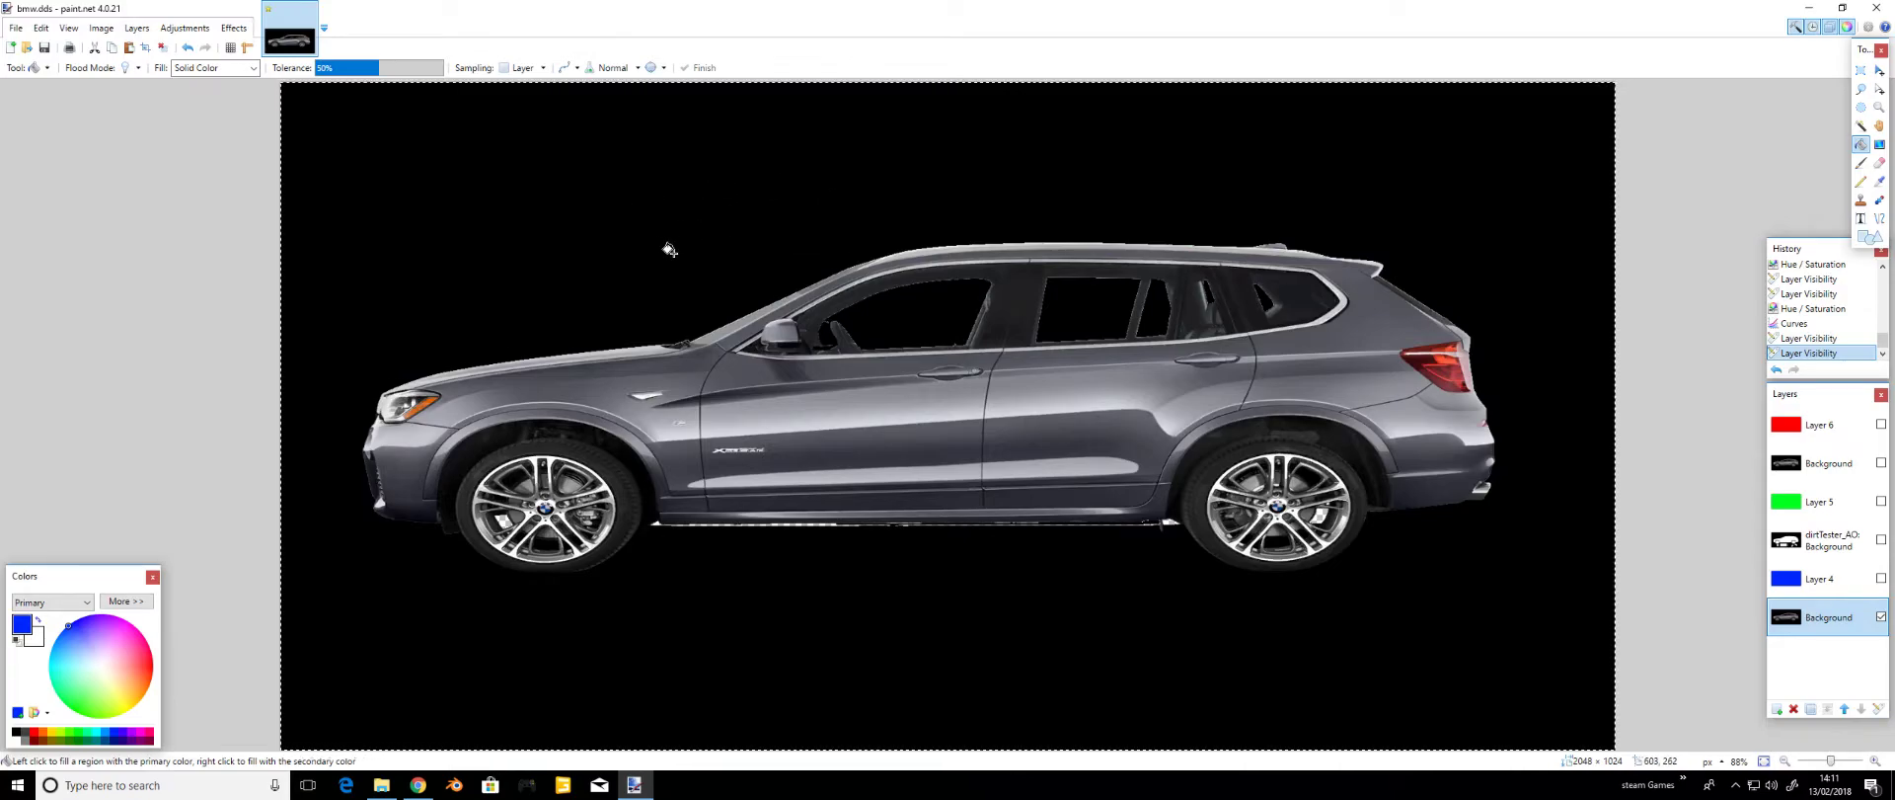
{"action": "left_click", "coordinate": [182, 30]}
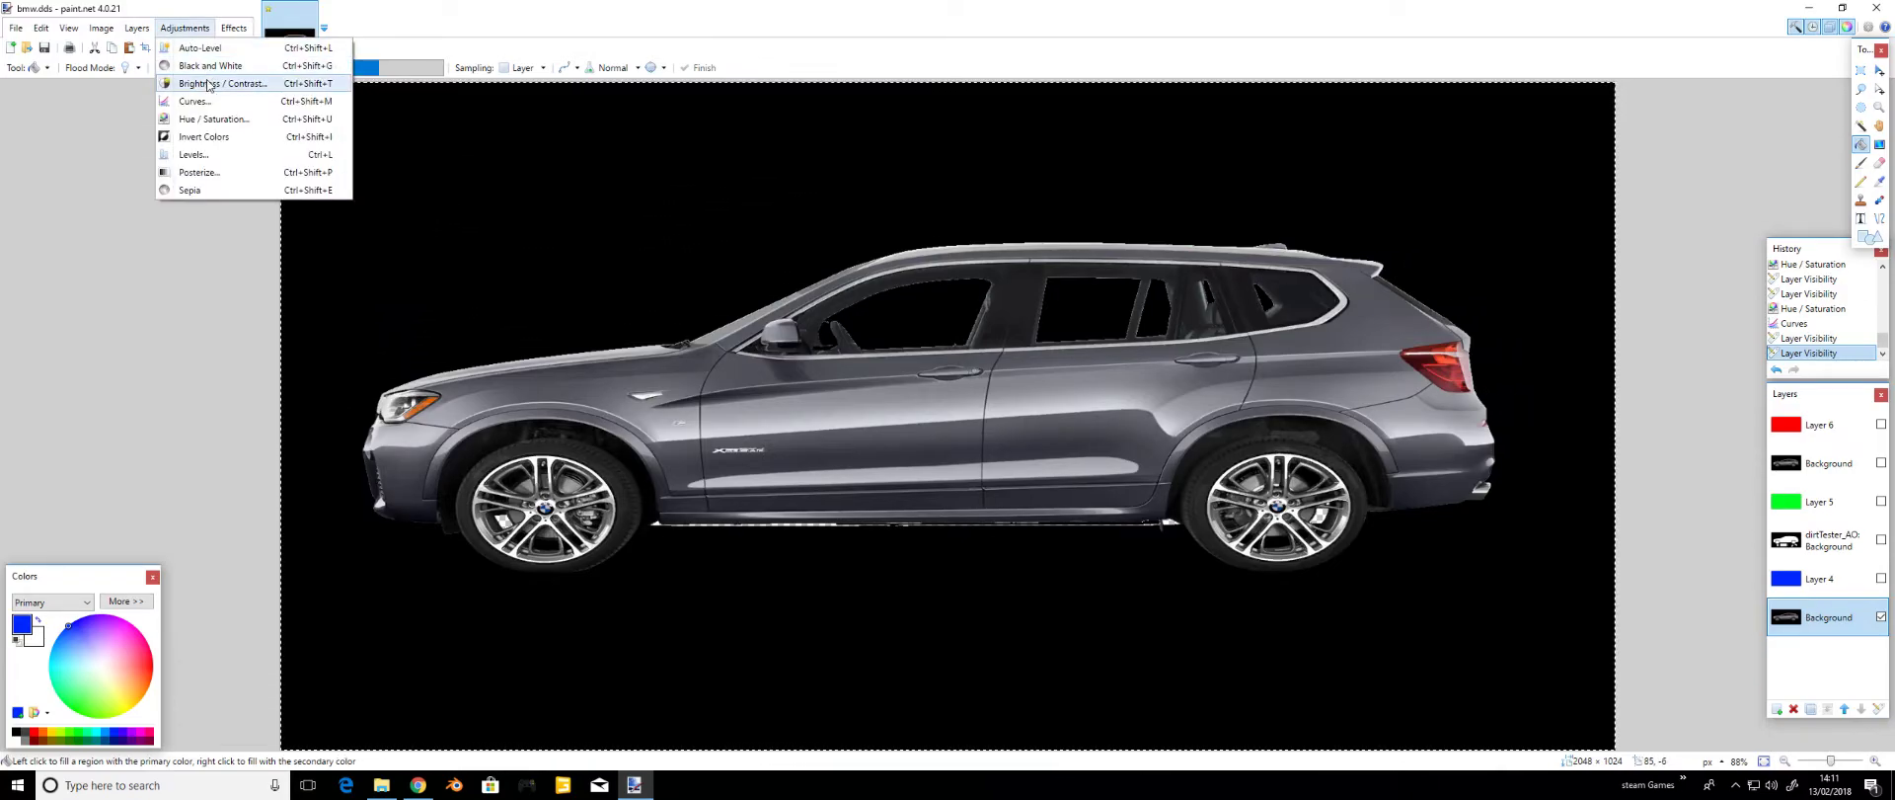
{"action": "left_click", "coordinate": [207, 77]}
{"action": "left_click_drag", "start_coordinate": [949, 328], "coordinate": [312, 183]}
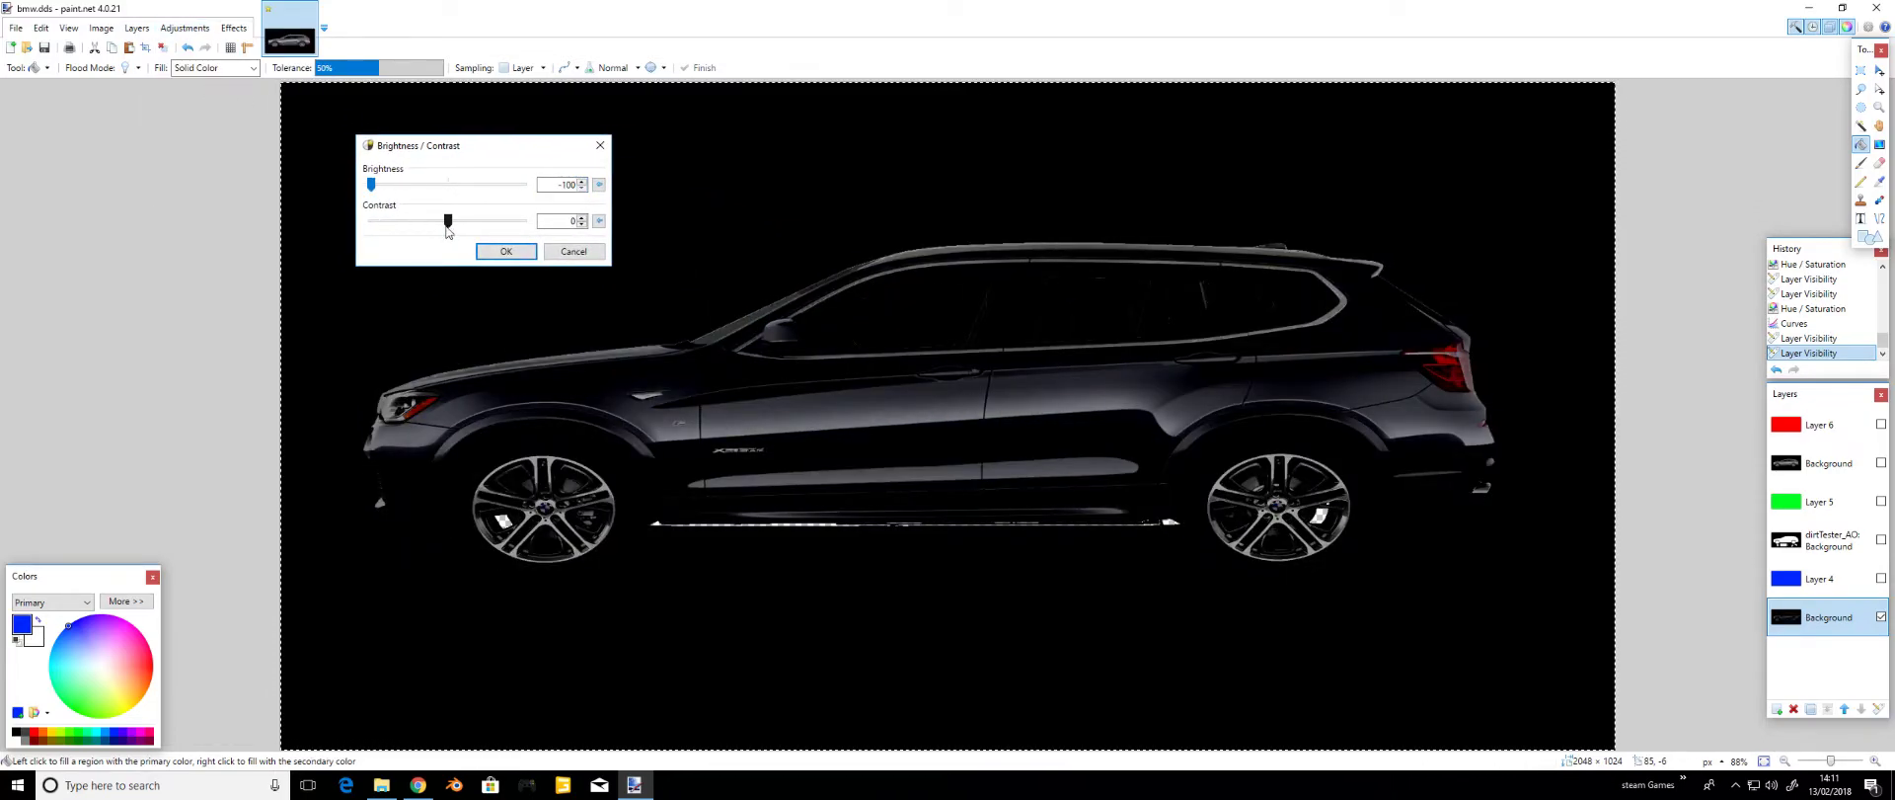
{"action": "left_click_drag", "start_coordinate": [450, 226], "coordinate": [494, 228]}
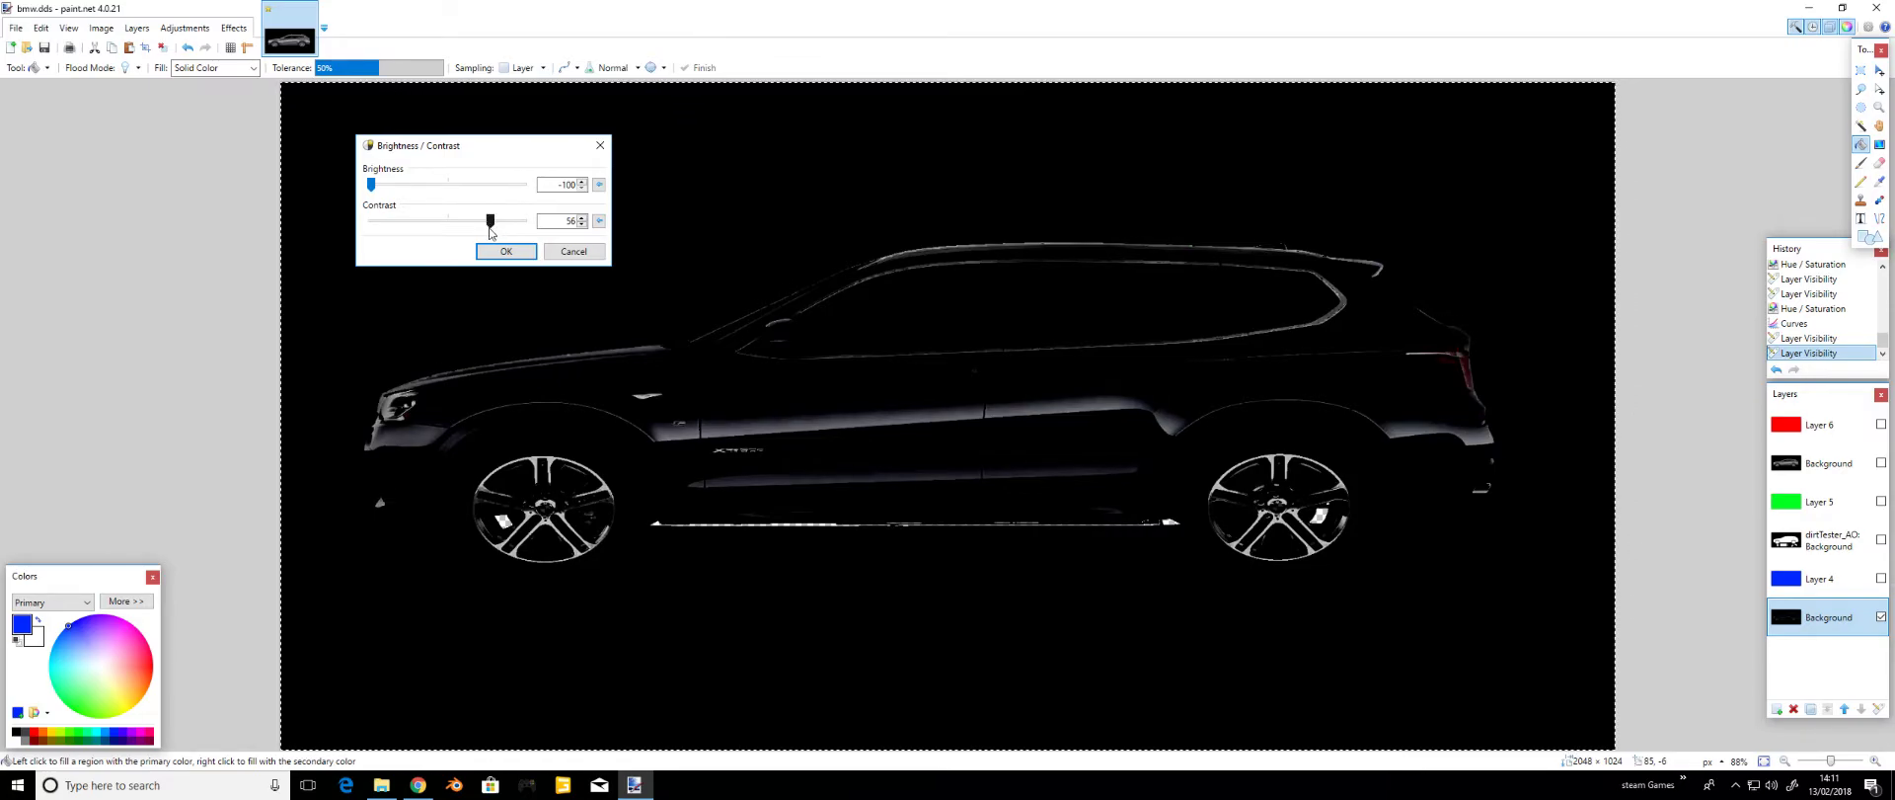
{"action": "left_click", "coordinate": [506, 250]}
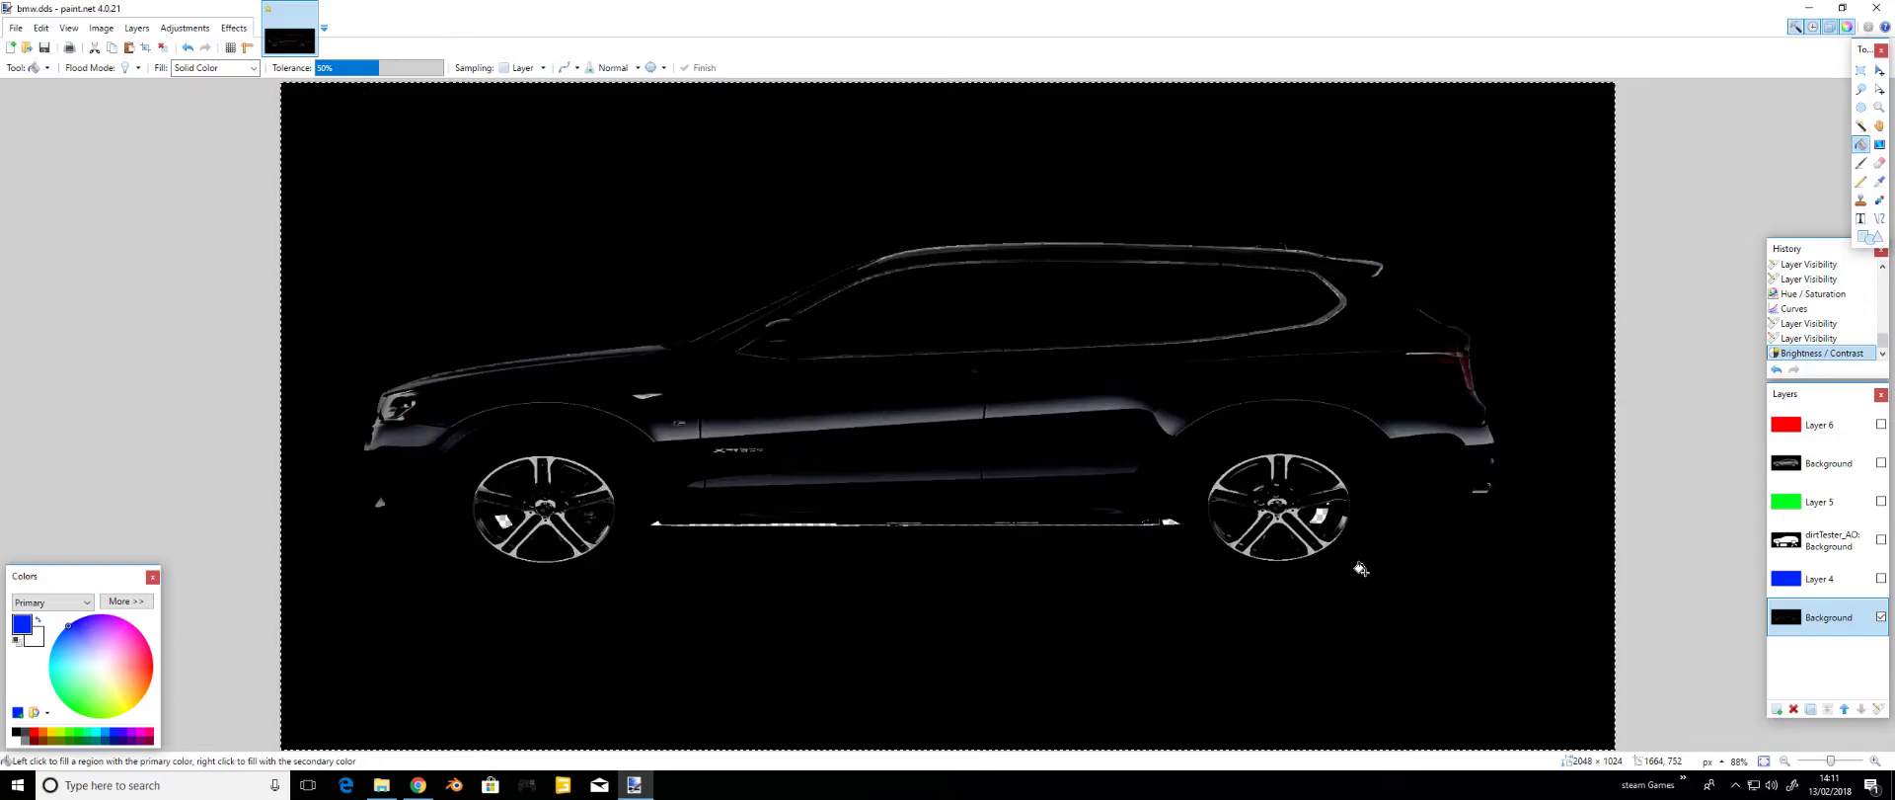
- Set up a white Paintbrush with 0% hardness and width 20
{"action": "left_click", "coordinate": [1861, 163]}
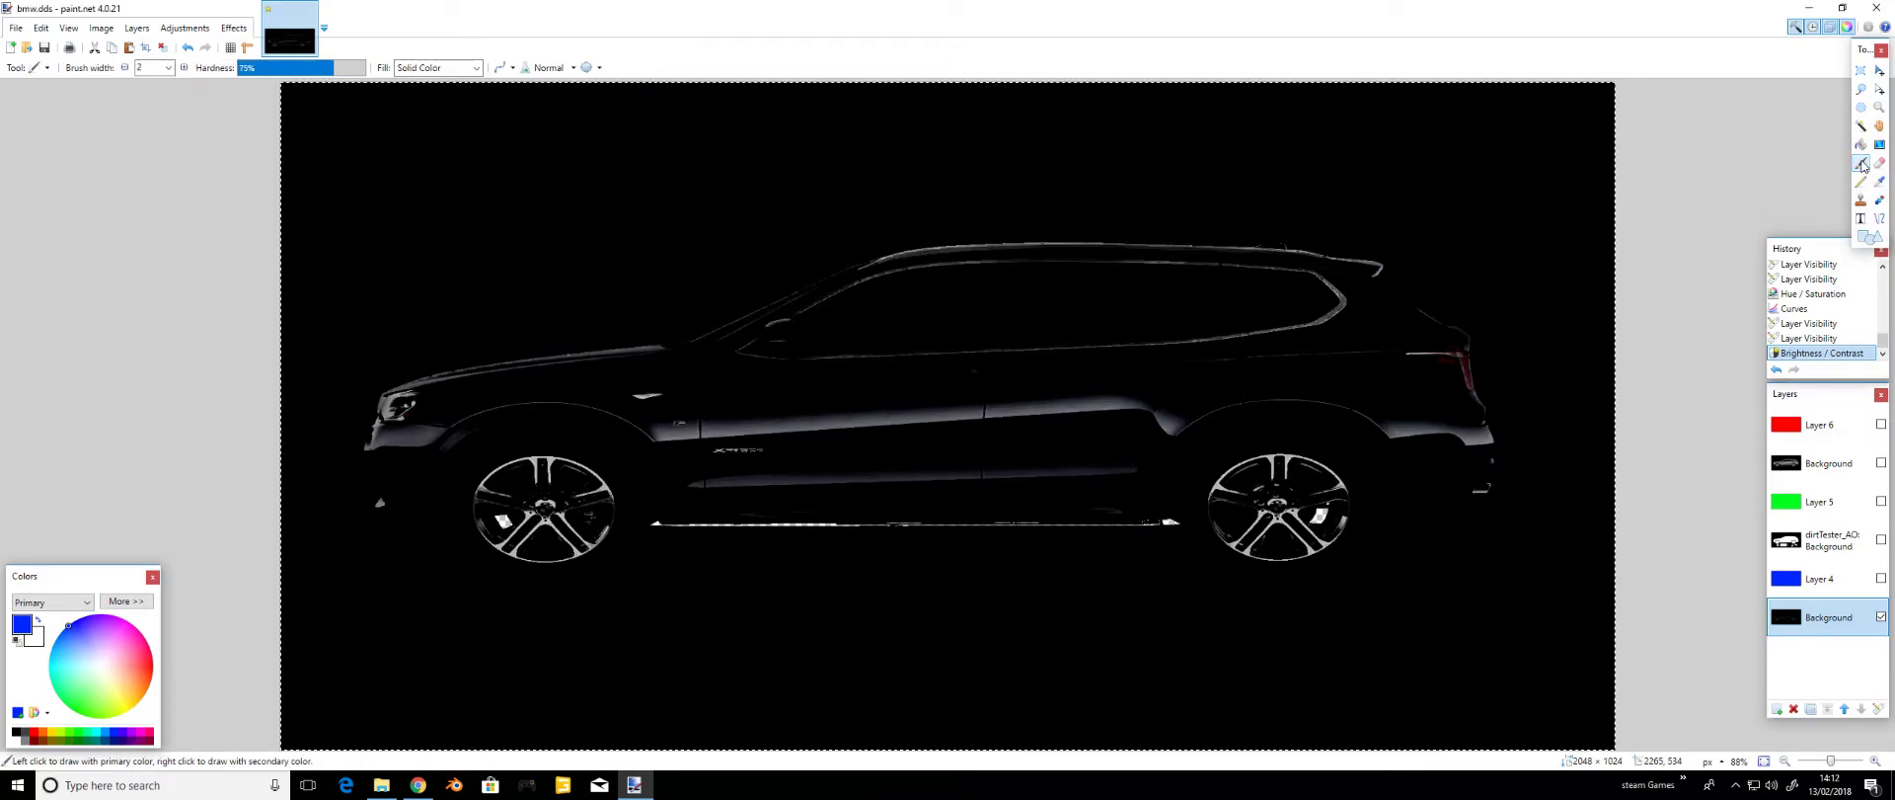
{"action": "left_click", "coordinate": [40, 624]}
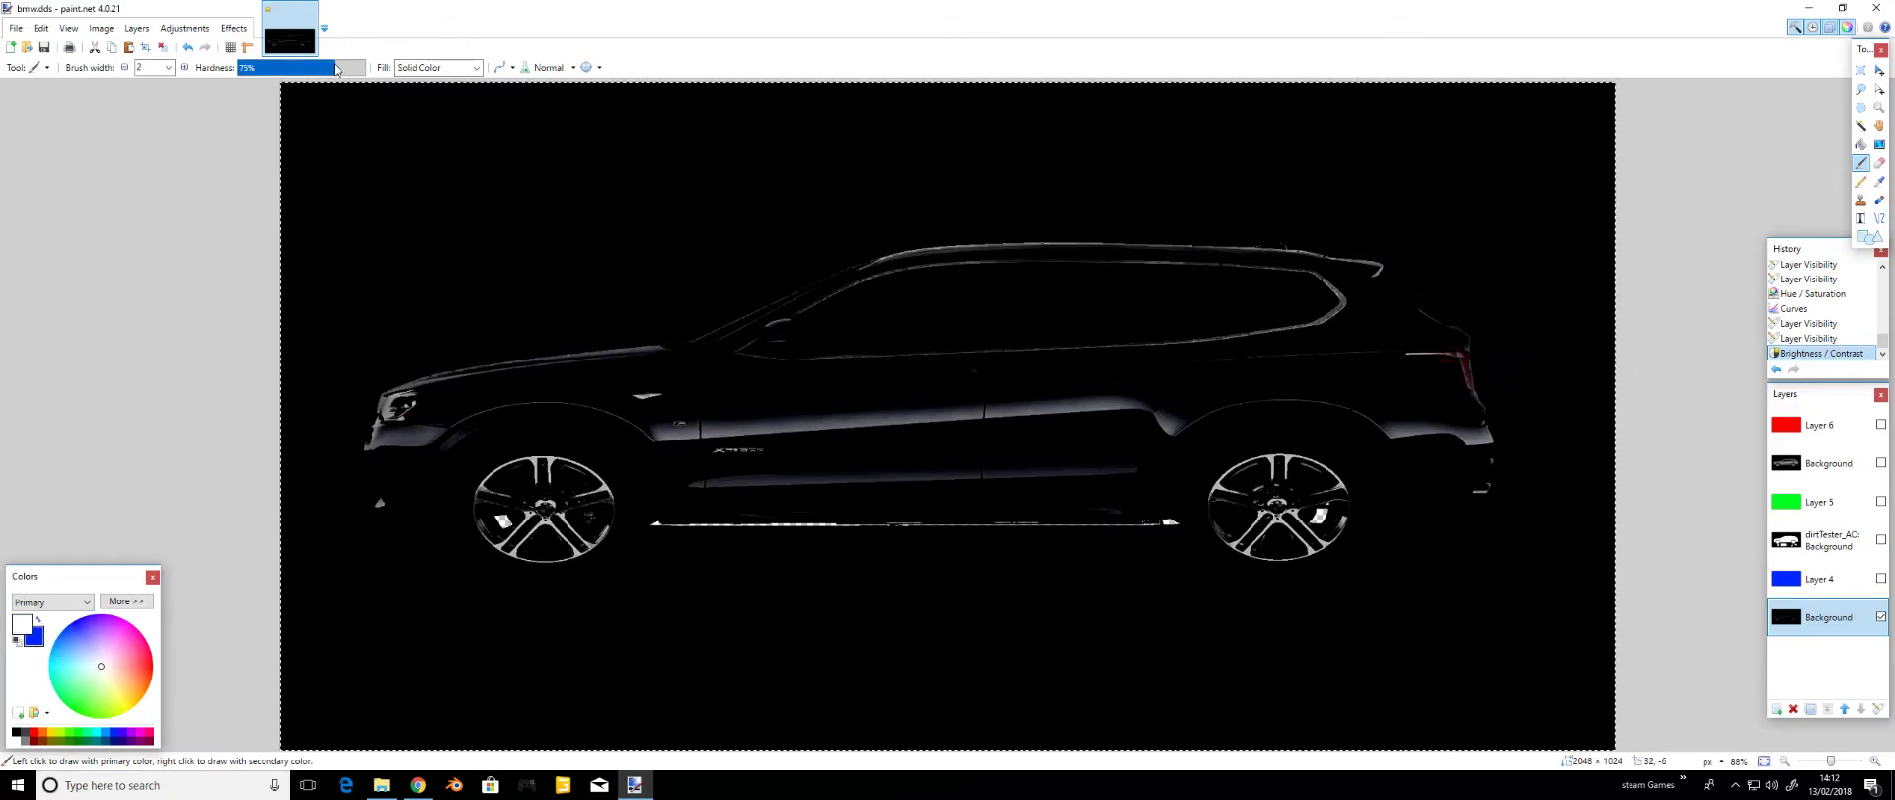
{"action": "left_click_drag", "start_coordinate": [336, 70], "coordinate": [239, 78]}
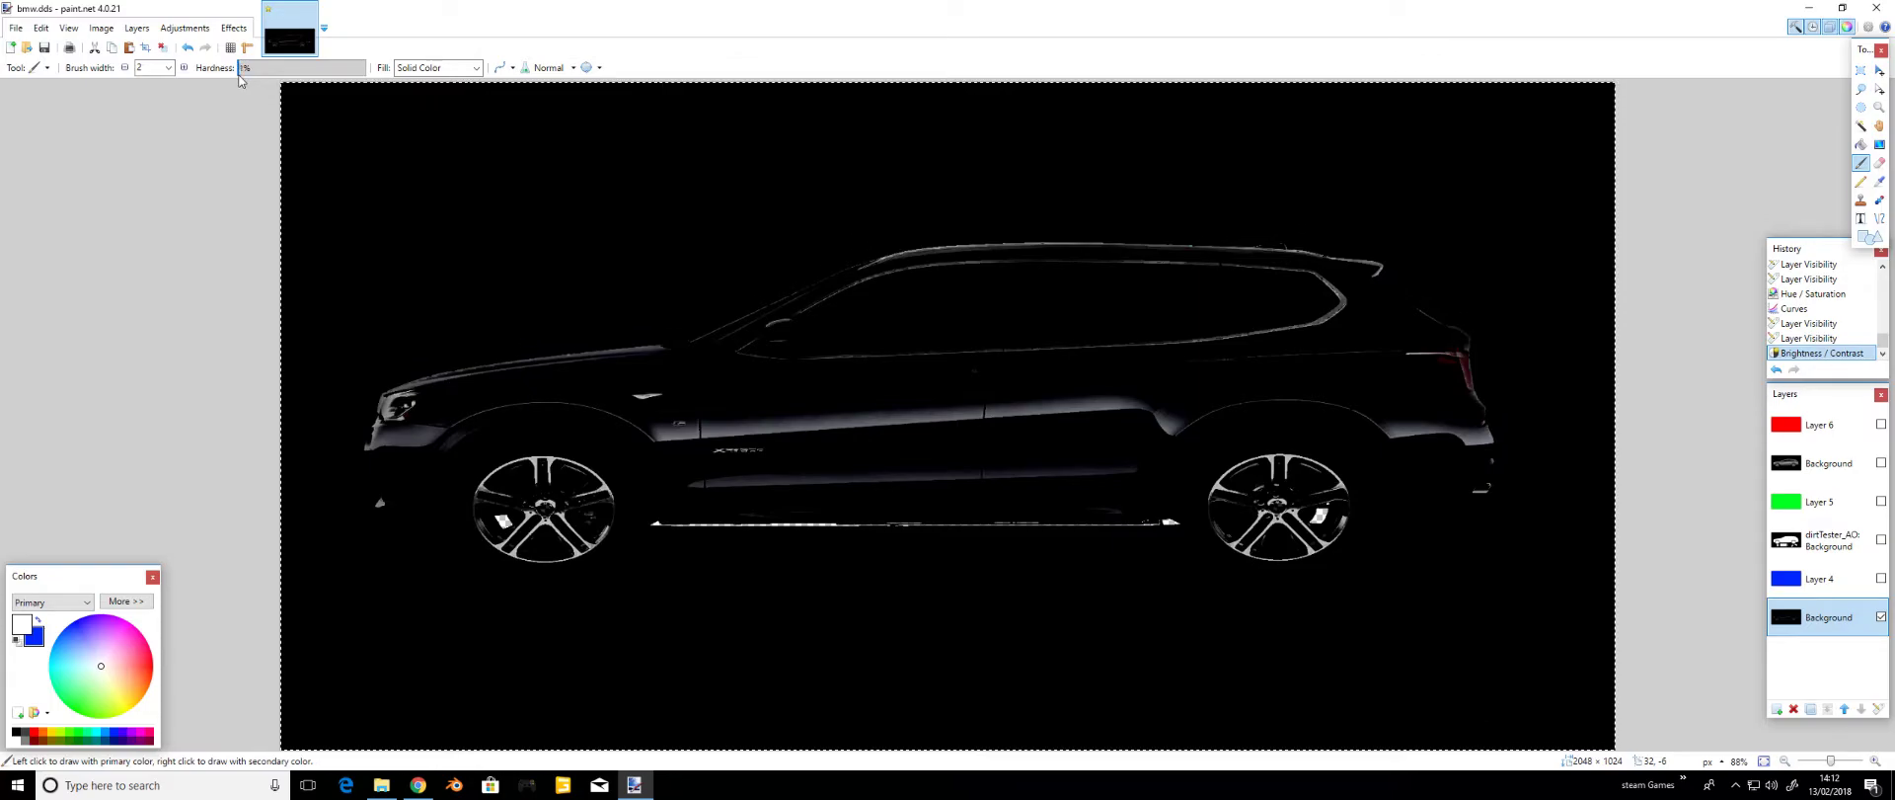
{"action": "left_click", "coordinate": [168, 68]}
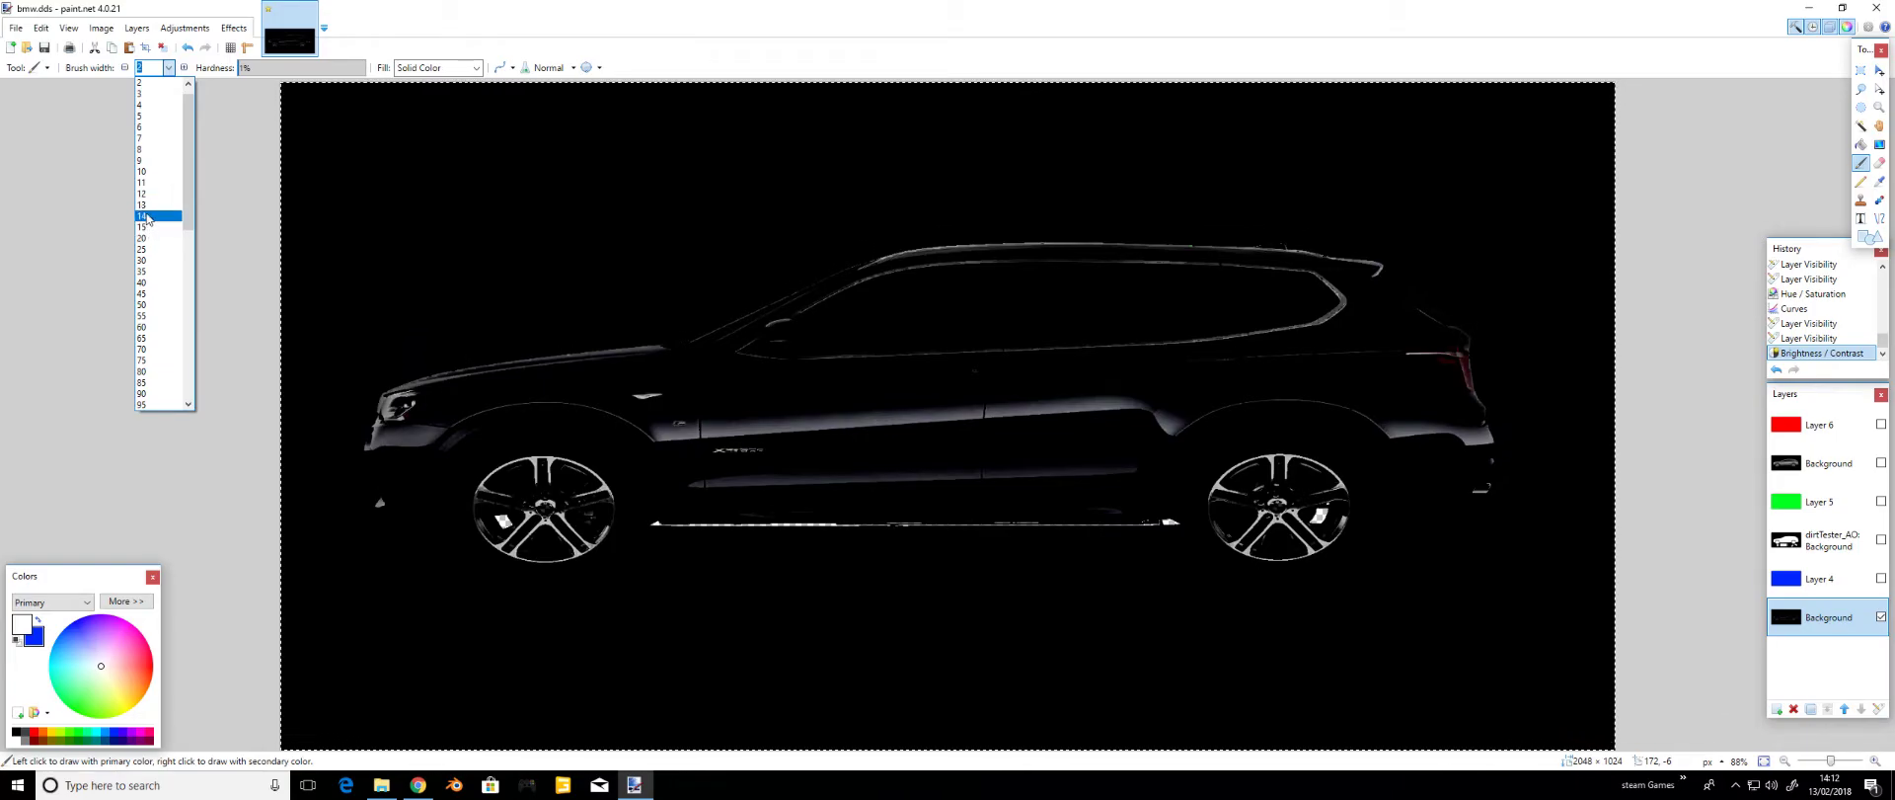
{"action": "left_click", "coordinate": [146, 238]}
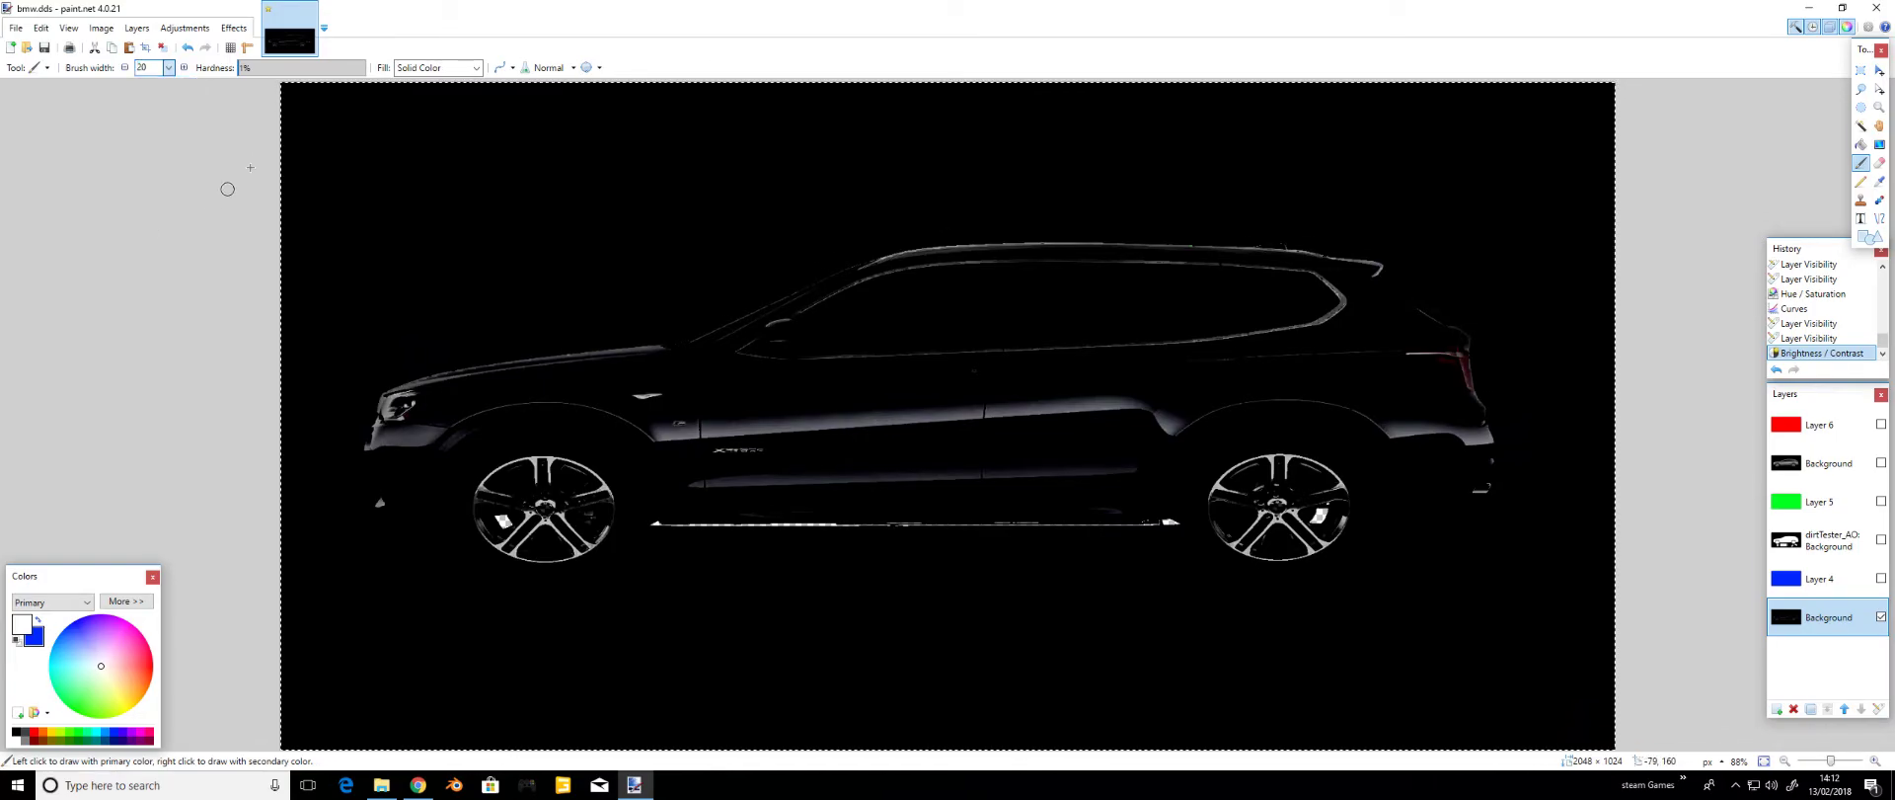
- Test and undo a Horizontal brush fill, return to Solid Color, and paint the front door edge white
{"action": "left_click", "coordinate": [466, 67]}
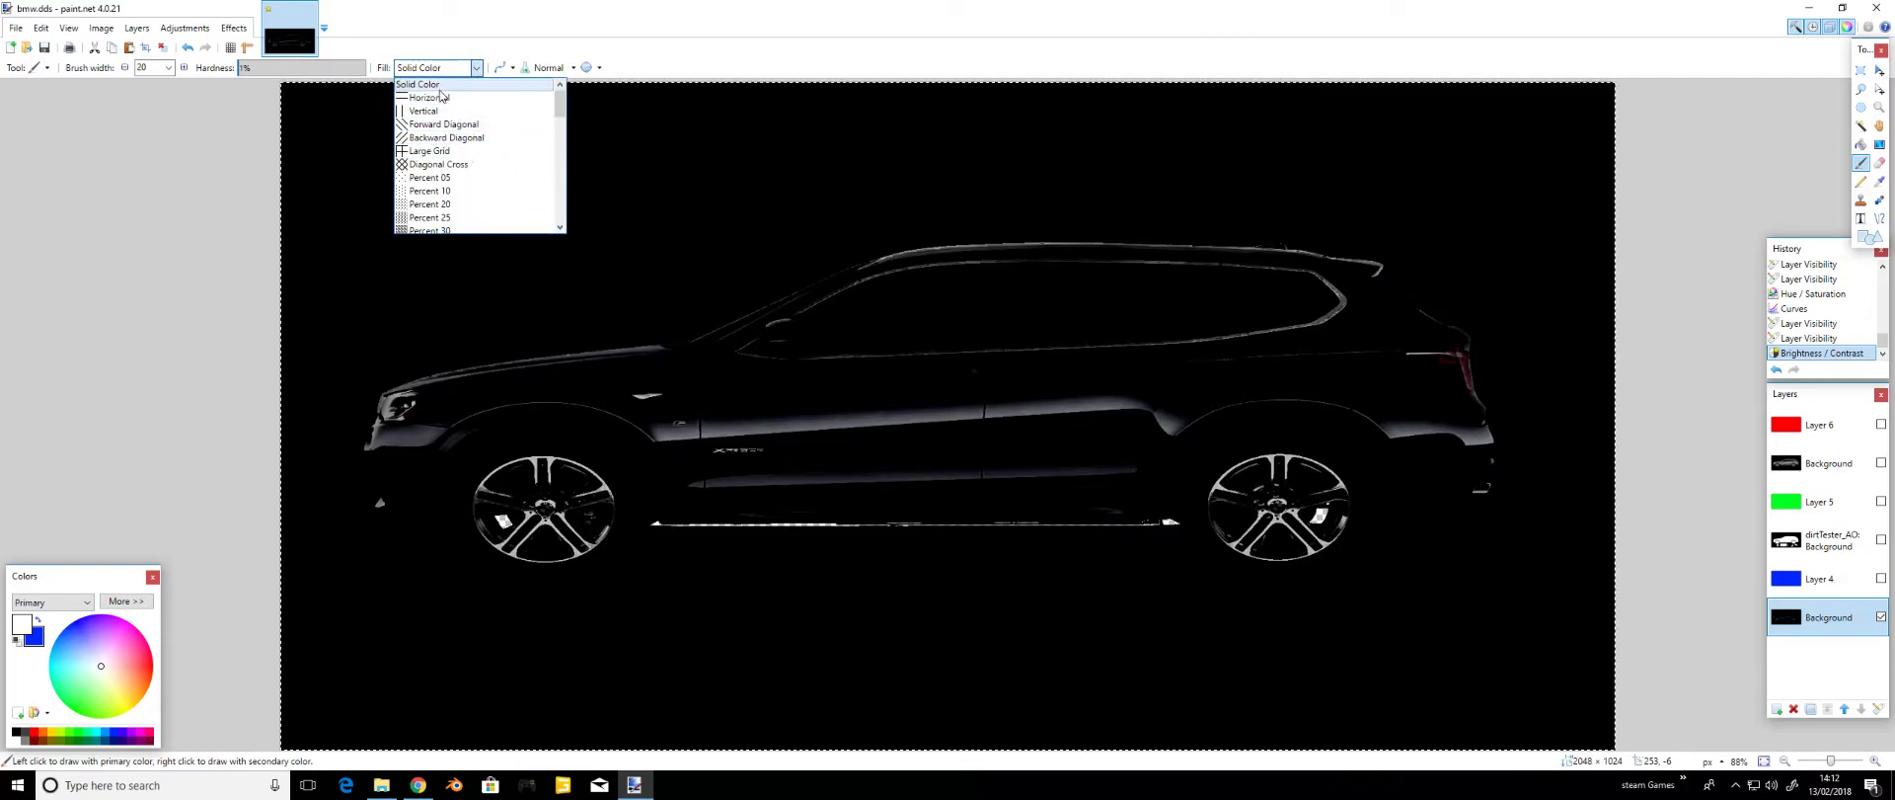
{"action": "left_click", "coordinate": [434, 97]}
{"action": "left_click_drag", "start_coordinate": [675, 365], "coordinate": [896, 487]}
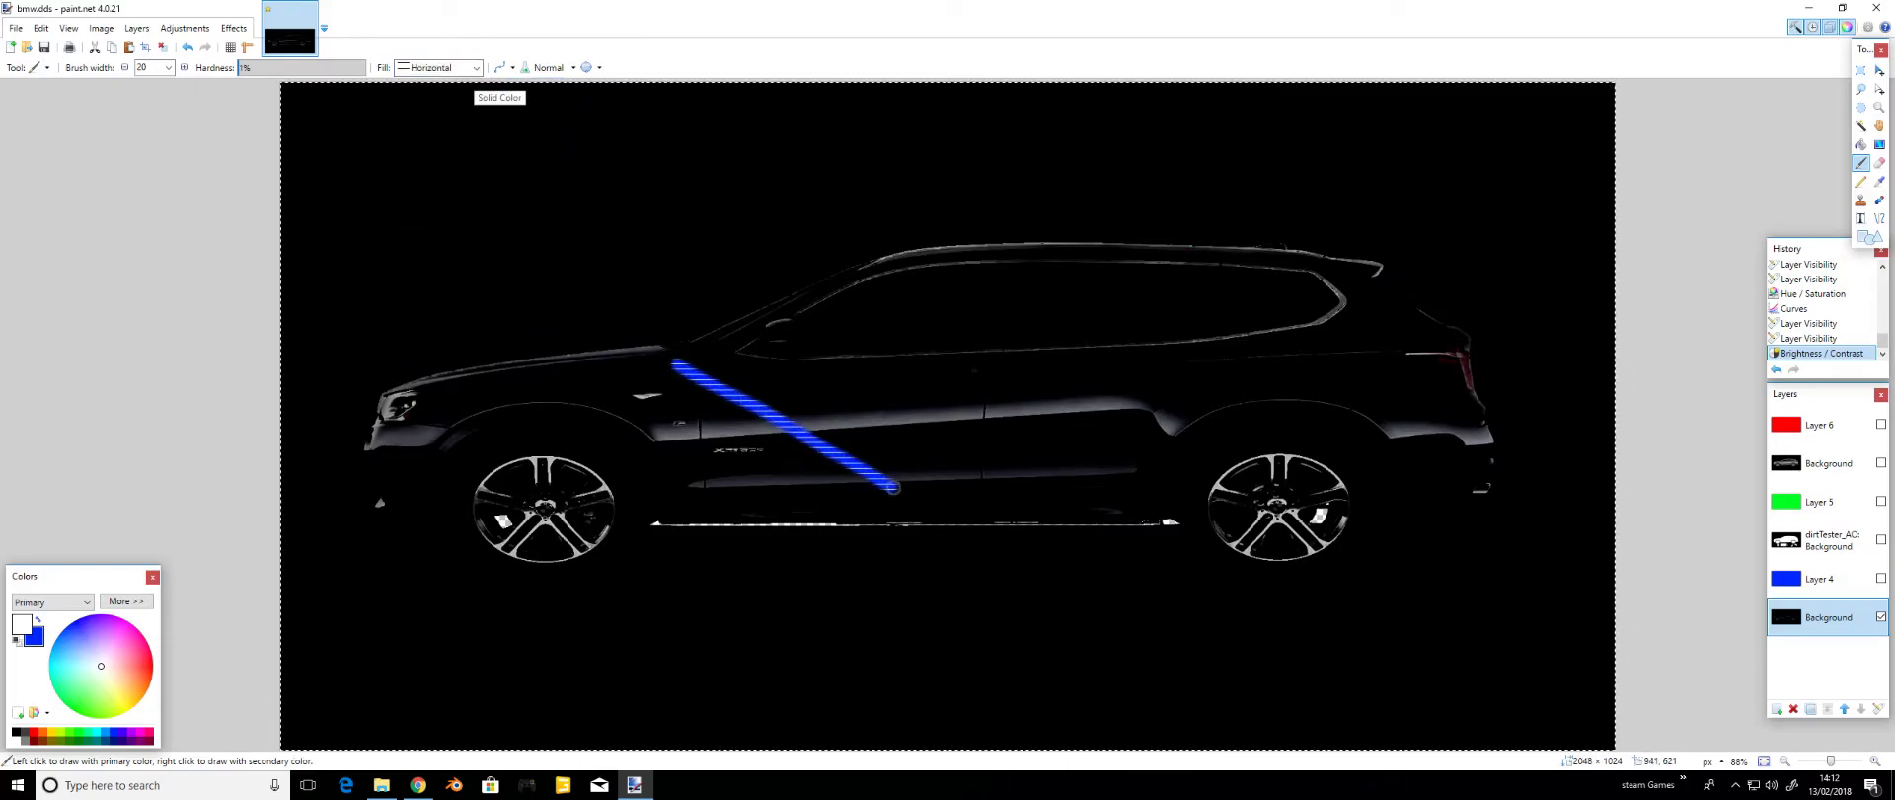
{"action": "mouse_move", "coordinate": [730, 406]}
{"action": "left_mouse_down"}
{"action": "mouse_move", "coordinate": [810, 457]}
{"action": "mouse_move", "coordinate": [844, 513]}
{"action": "mouse_move", "coordinate": [900, 459]}
{"action": "mouse_move", "coordinate": [999, 423]}
{"action": "mouse_move", "coordinate": [927, 414]}
{"action": "left_mouse_up"}
{"action": "key", "text": "ctrl+z"}
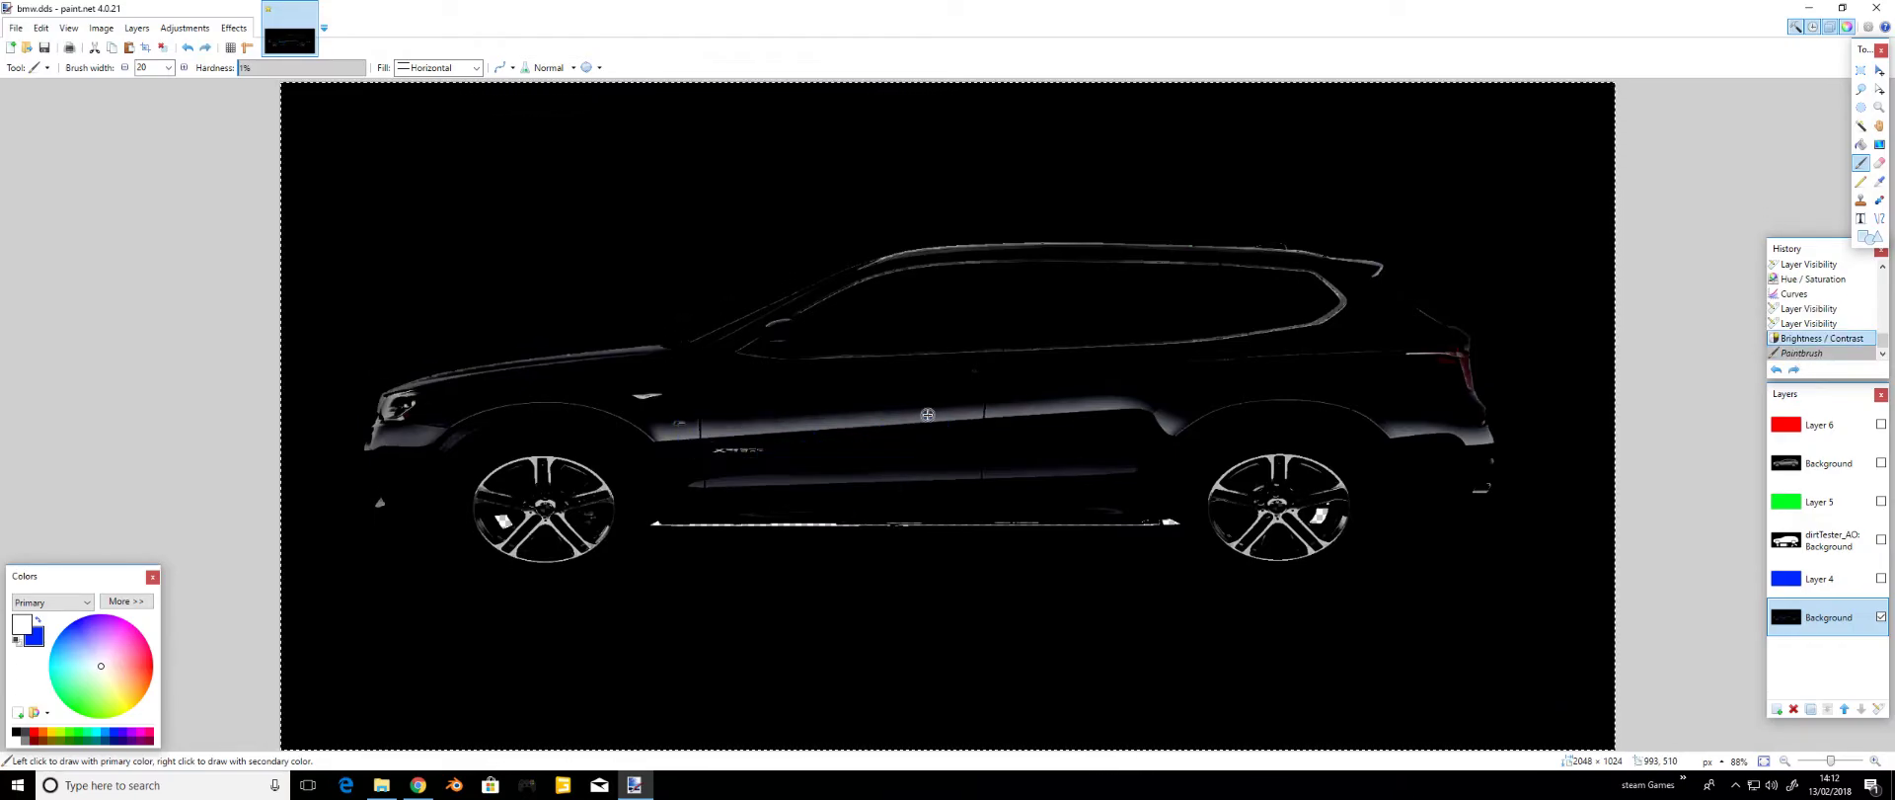
{"action": "left_click", "coordinate": [475, 67]}
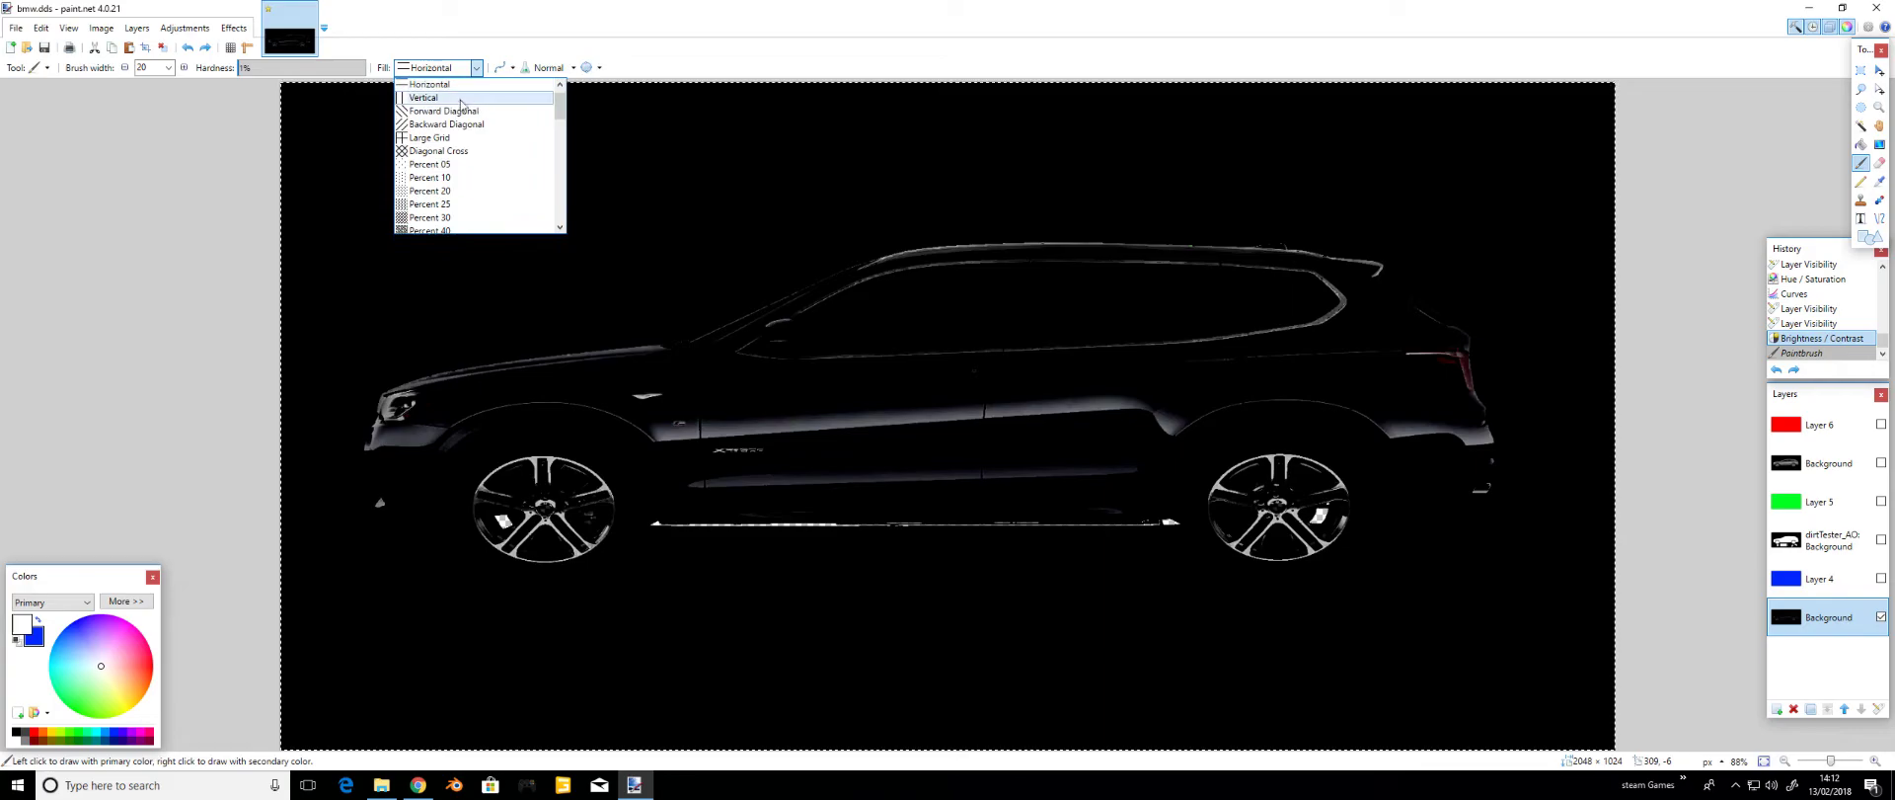
{"action": "scroll", "coordinate": [479, 155], "scroll_direction": "up", "scroll_amount": 1}
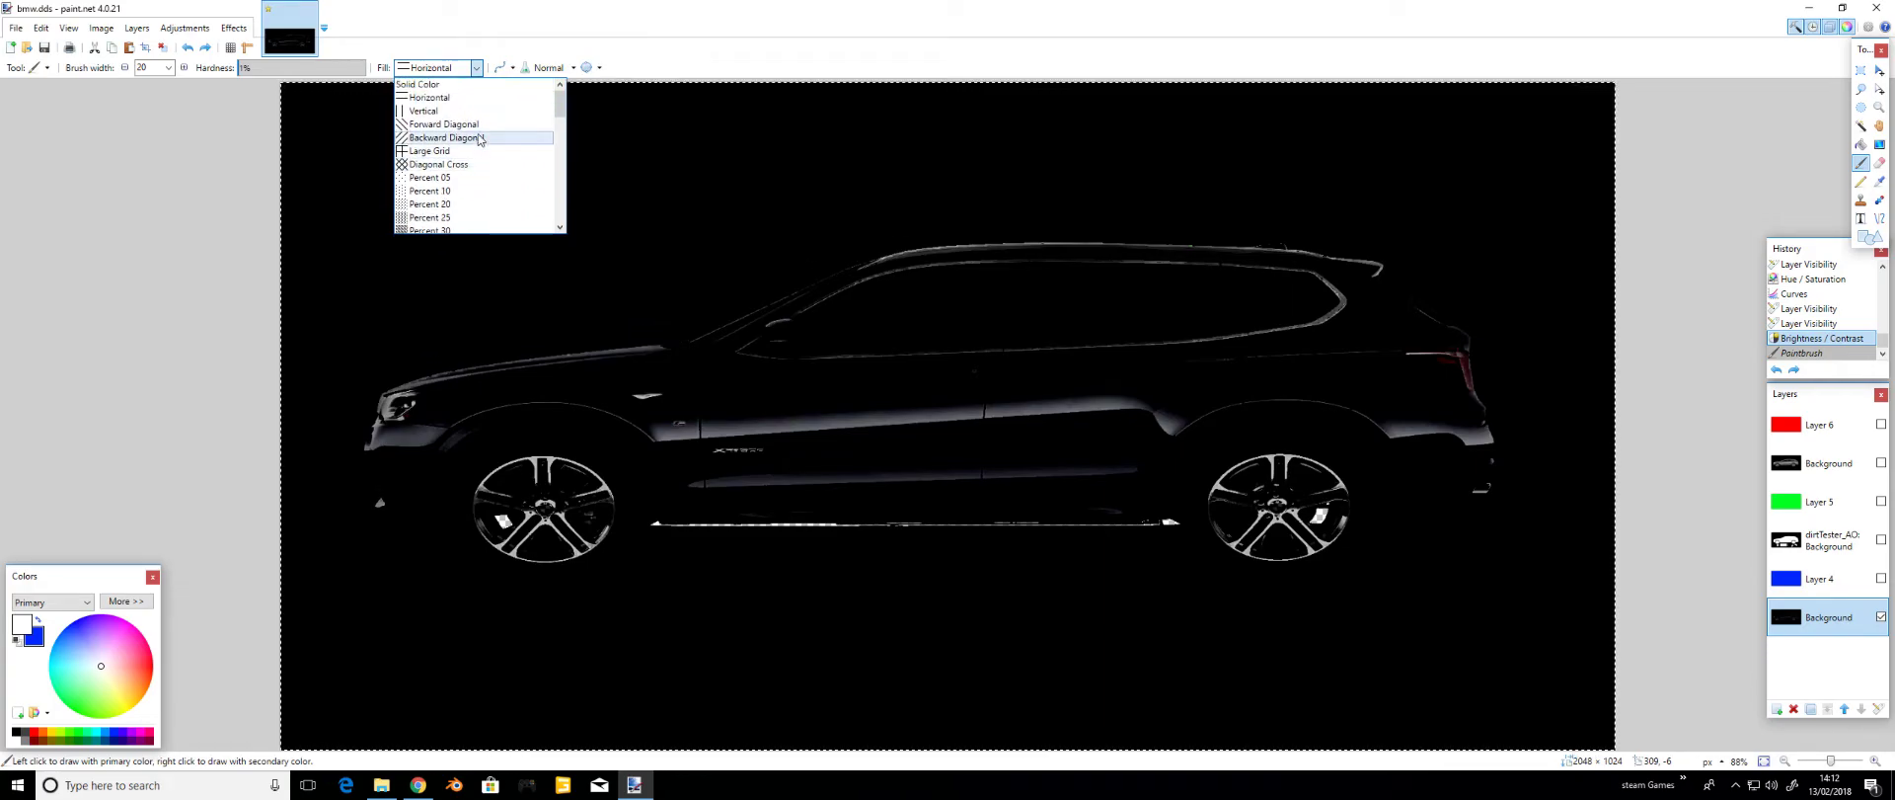
{"action": "left_click", "coordinate": [438, 84]}
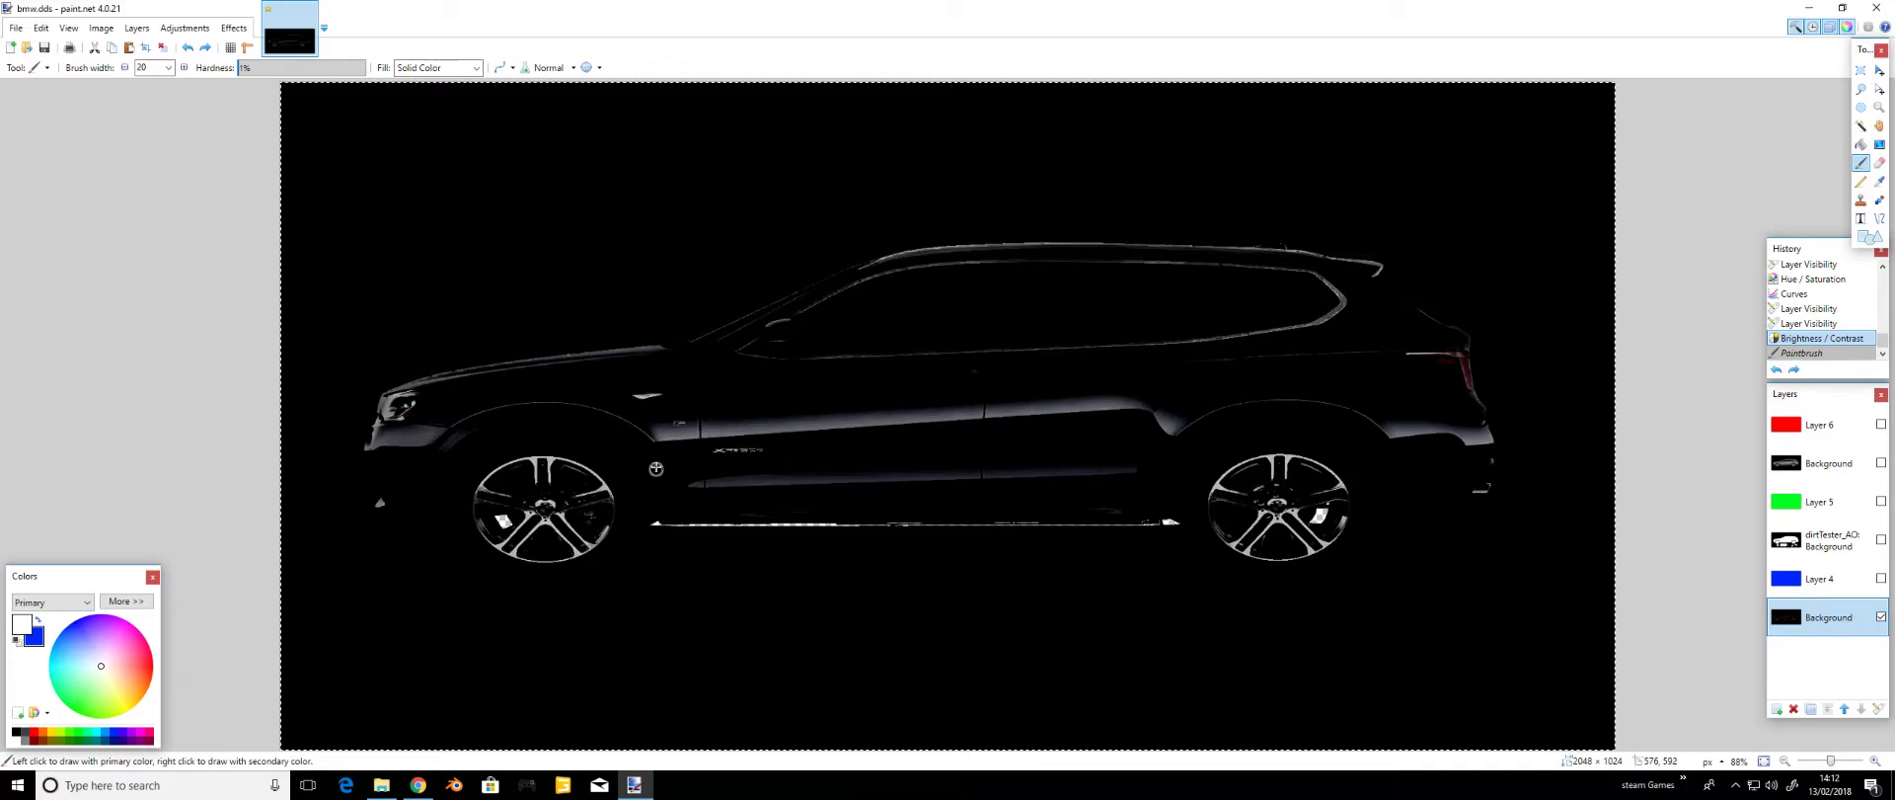
{"action": "mouse_move", "coordinate": [655, 468]}
{"action": "left_mouse_down"}
{"action": "mouse_move", "coordinate": [738, 519]}
{"action": "mouse_move", "coordinate": [717, 520]}
{"action": "mouse_move", "coordinate": [1168, 513]}
{"action": "mouse_move", "coordinate": [1218, 417]}
{"action": "mouse_move", "coordinate": [1180, 458]}
{"action": "mouse_move", "coordinate": [1089, 489]}
{"action": "mouse_move", "coordinate": [1121, 480]}
{"action": "mouse_move", "coordinate": [1143, 507]}
{"action": "mouse_move", "coordinate": [1123, 495]}
{"action": "mouse_move", "coordinate": [1166, 475]}
{"action": "mouse_move", "coordinate": [696, 502]}
{"action": "mouse_move", "coordinate": [1004, 490]}
{"action": "mouse_move", "coordinate": [1077, 451]}
{"action": "mouse_move", "coordinate": [1118, 460]}
{"action": "mouse_move", "coordinate": [674, 476]}
{"action": "mouse_move", "coordinate": [750, 459]}
{"action": "left_mouse_up"}
- Dab white dirt along the sill, undo one dab, and paint a stroke across the doors
{"action": "left_click", "coordinate": [1151, 459]}
{"action": "left_click", "coordinate": [1127, 476]}
{"action": "left_click", "coordinate": [1102, 489]}
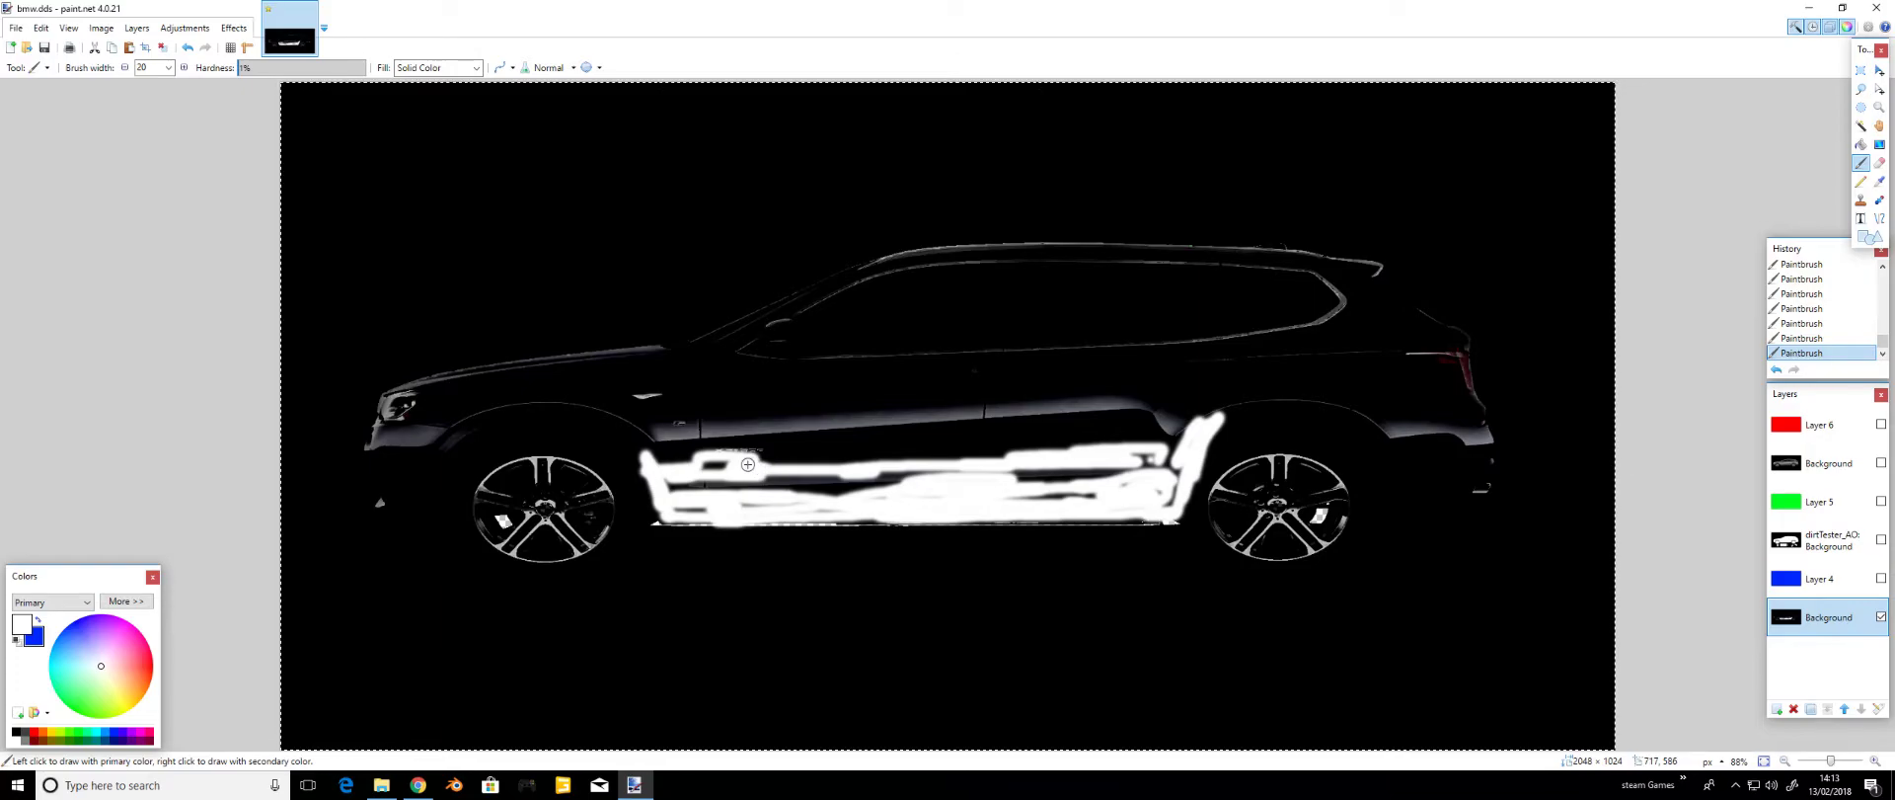
{"action": "key", "text": "ctrl+z"}
{"action": "mouse_move", "coordinate": [715, 459]}
{"action": "left_mouse_down"}
{"action": "mouse_move", "coordinate": [789, 438]}
{"action": "mouse_move", "coordinate": [722, 435]}
{"action": "mouse_move", "coordinate": [696, 444]}
{"action": "mouse_move", "coordinate": [700, 464]}
{"action": "mouse_move", "coordinate": [718, 462]}
{"action": "mouse_move", "coordinate": [676, 442]}
{"action": "mouse_move", "coordinate": [672, 469]}
{"action": "mouse_move", "coordinate": [760, 474]}
{"action": "mouse_move", "coordinate": [1000, 405]}
{"action": "mouse_move", "coordinate": [993, 440]}
{"action": "mouse_move", "coordinate": [1173, 437]}
{"action": "mouse_move", "coordinate": [835, 458]}
{"action": "mouse_move", "coordinate": [1169, 459]}
{"action": "left_mouse_up"}
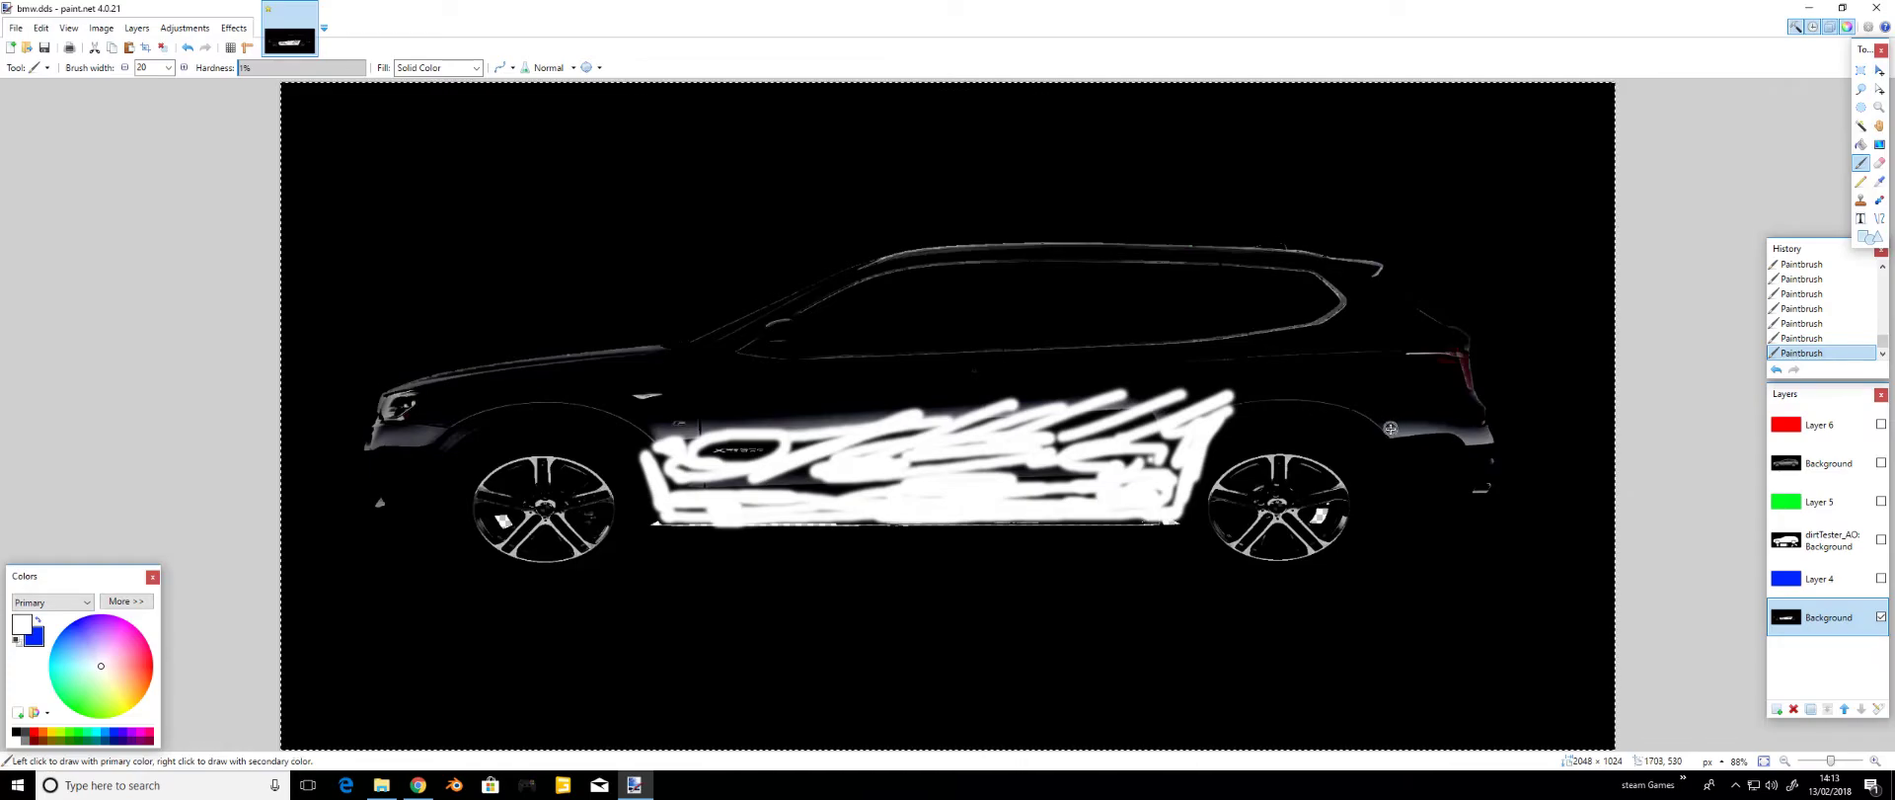
- Paint white dirt over the rear bumper, around the rear wheel, and across the front wheel
{"action": "mouse_move", "coordinate": [1390, 428]}
{"action": "left_mouse_down"}
{"action": "mouse_move", "coordinate": [1427, 414]}
{"action": "mouse_move", "coordinate": [1416, 452]}
{"action": "mouse_move", "coordinate": [1486, 456]}
{"action": "mouse_move", "coordinate": [1435, 506]}
{"action": "mouse_move", "coordinate": [1406, 448]}
{"action": "mouse_move", "coordinate": [1426, 513]}
{"action": "left_mouse_up"}
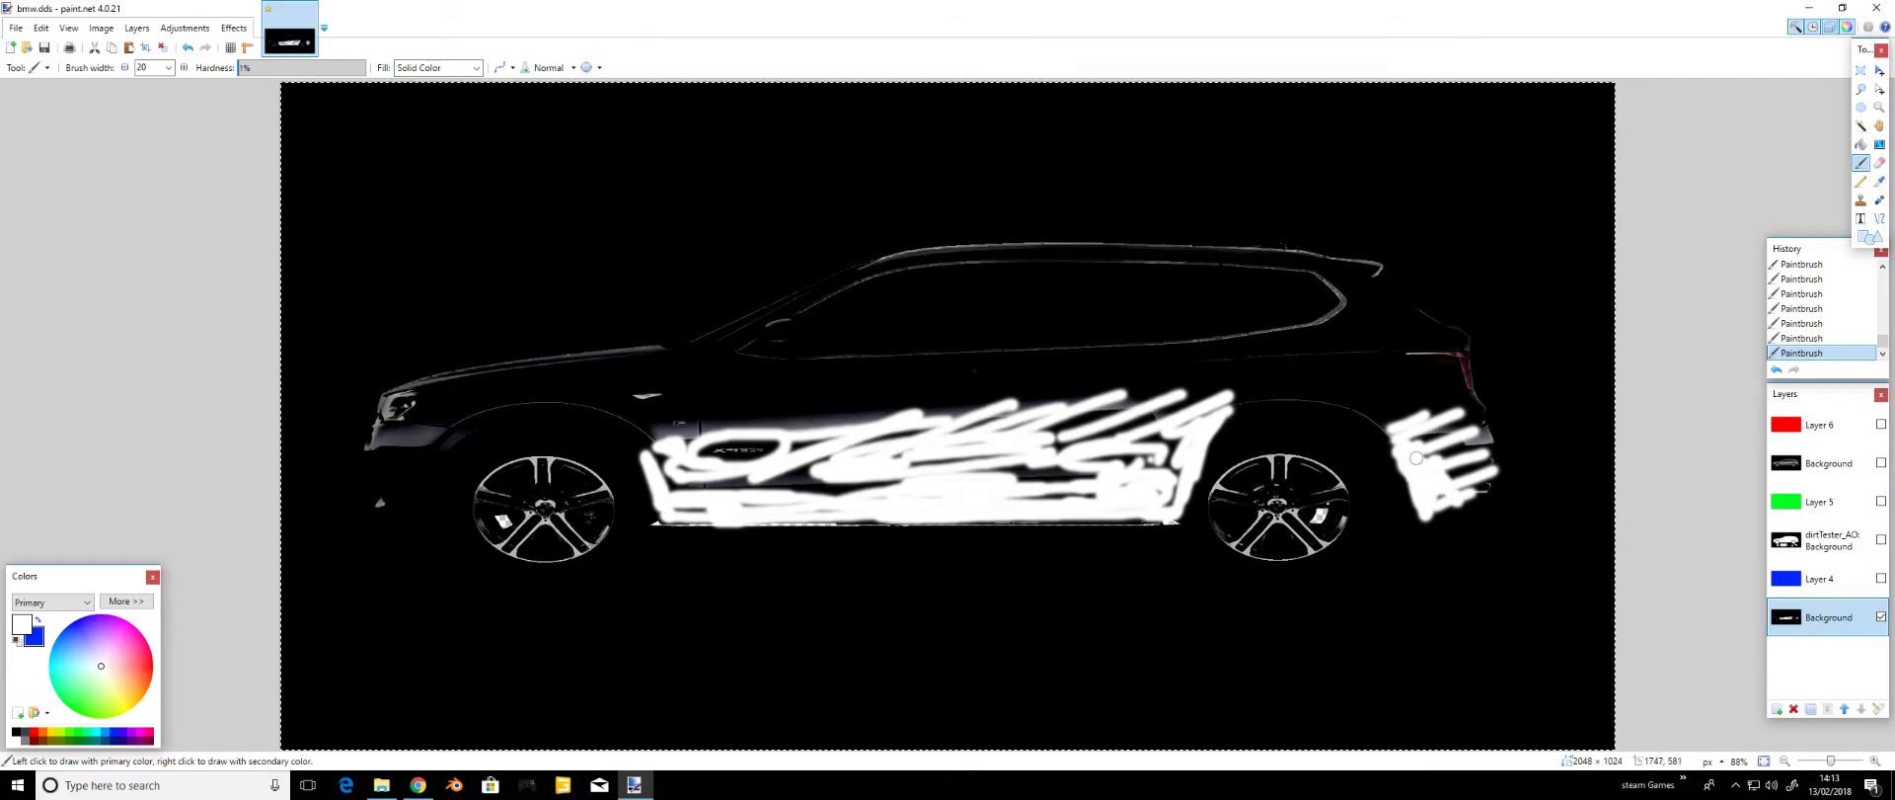
{"action": "mouse_move", "coordinate": [1416, 457]}
{"action": "left_mouse_down"}
{"action": "mouse_move", "coordinate": [1394, 459]}
{"action": "mouse_move", "coordinate": [1419, 506]}
{"action": "left_mouse_up"}
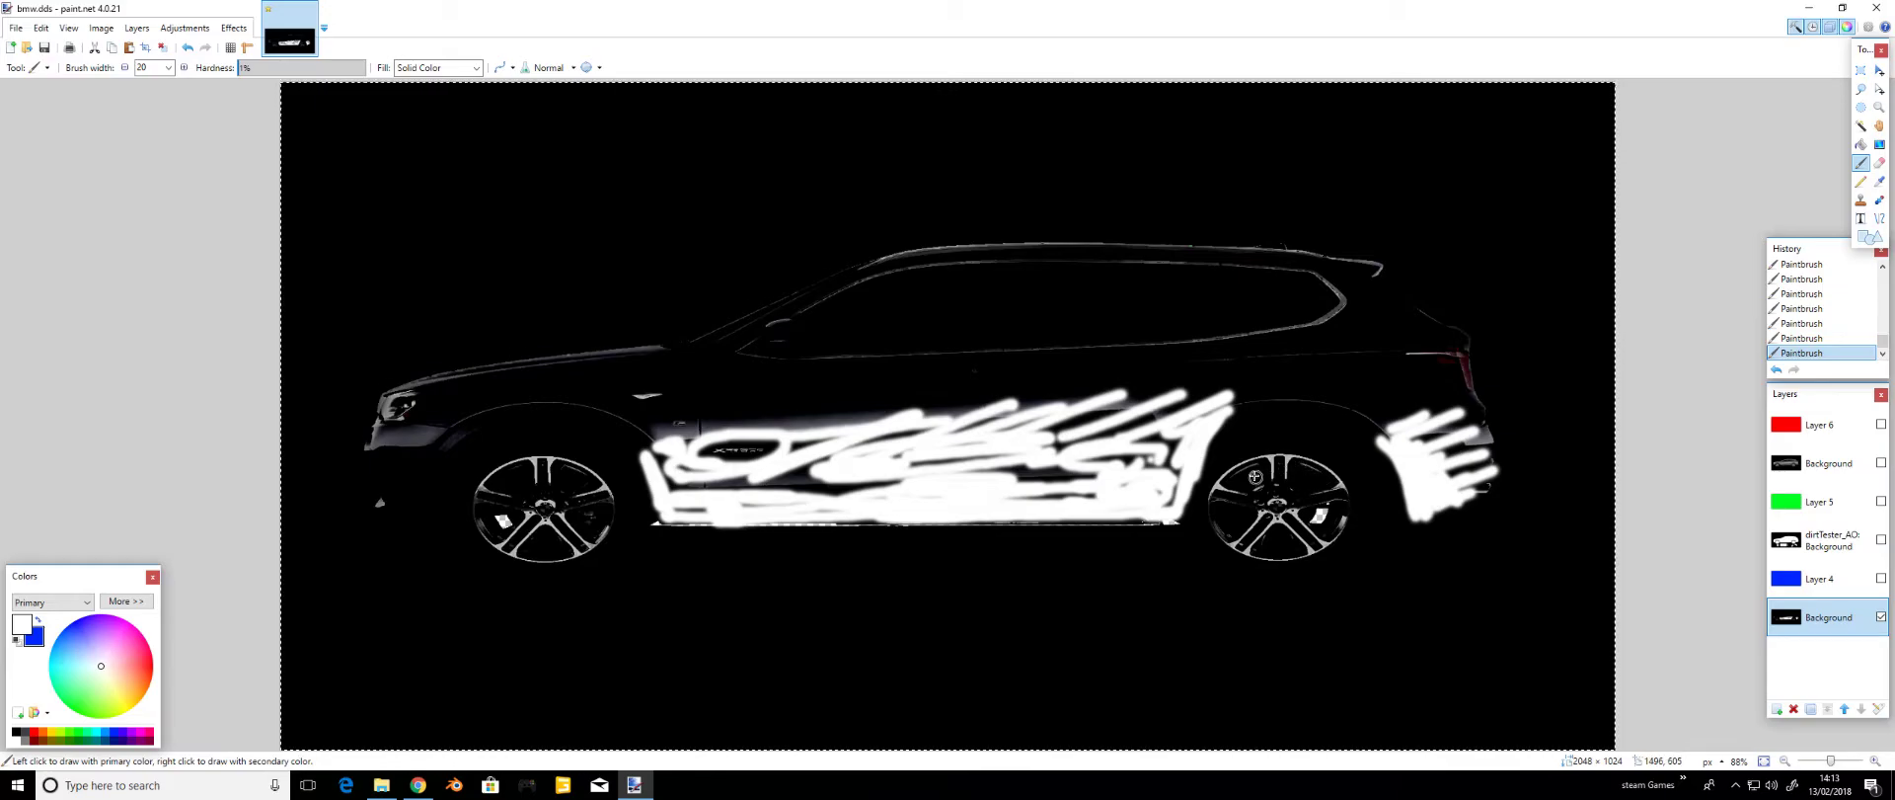
{"action": "mouse_move", "coordinate": [1233, 464]}
{"action": "left_mouse_down"}
{"action": "mouse_move", "coordinate": [1203, 488]}
{"action": "mouse_move", "coordinate": [1220, 563]}
{"action": "mouse_move", "coordinate": [1352, 538]}
{"action": "mouse_move", "coordinate": [1238, 528]}
{"action": "mouse_move", "coordinate": [1296, 559]}
{"action": "mouse_move", "coordinate": [1224, 520]}
{"action": "left_mouse_up"}
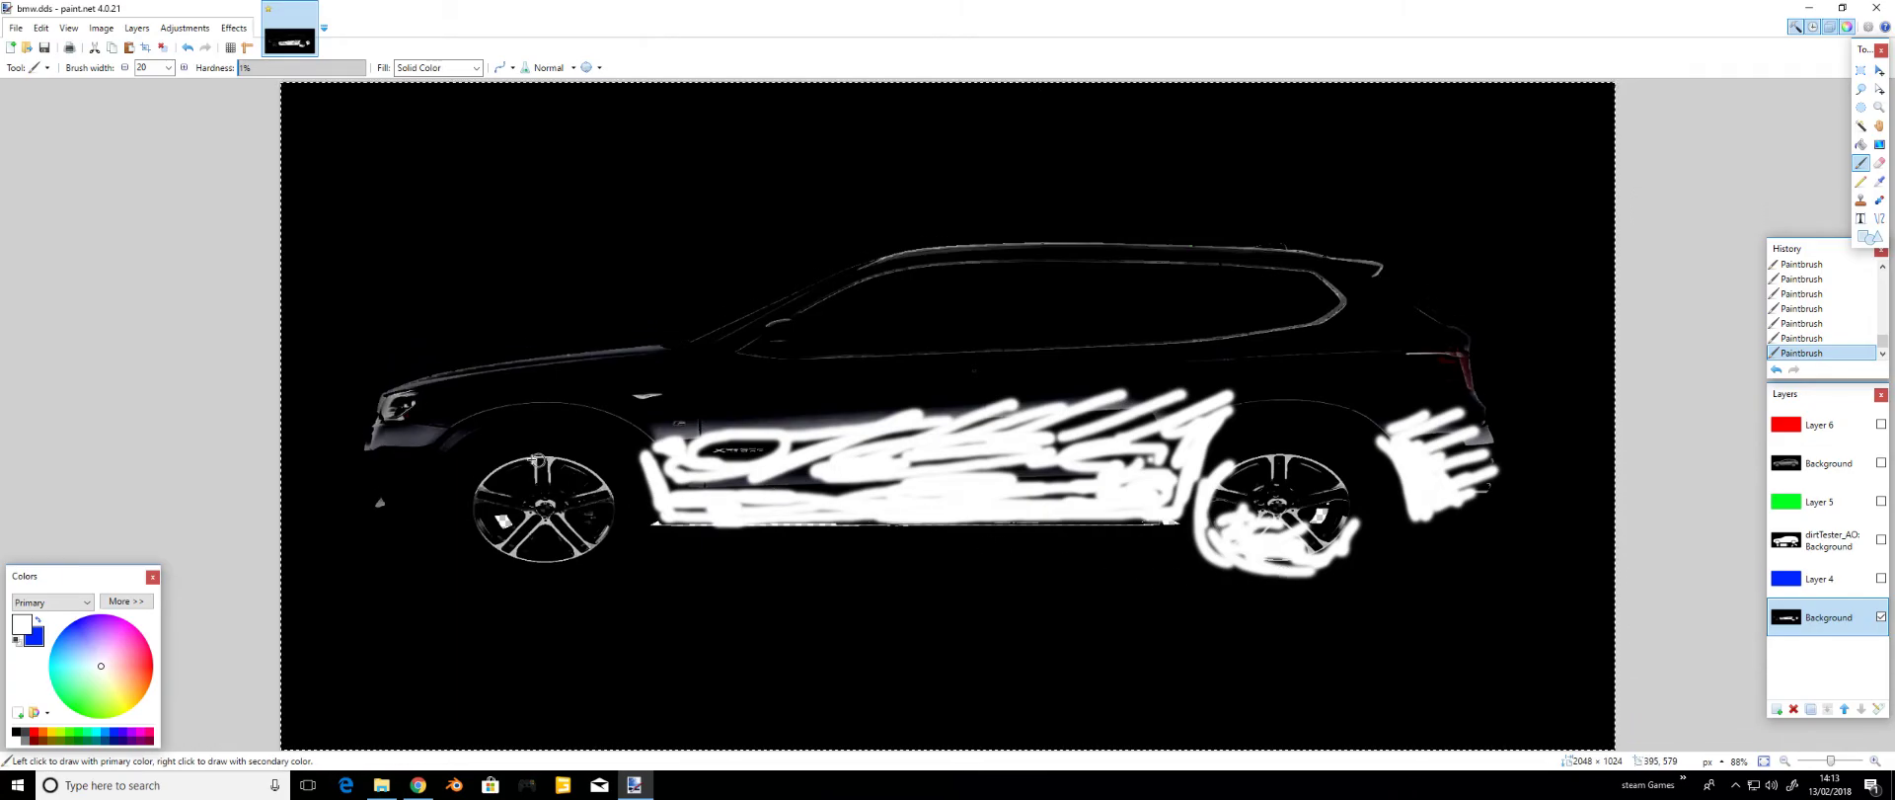
{"action": "mouse_move", "coordinate": [528, 452]}
{"action": "left_mouse_down"}
{"action": "mouse_move", "coordinate": [563, 550]}
{"action": "mouse_move", "coordinate": [504, 520]}
{"action": "mouse_move", "coordinate": [491, 545]}
{"action": "left_mouse_up"}
{"action": "mouse_move", "coordinate": [544, 453]}
{"action": "left_mouse_down"}
{"action": "mouse_move", "coordinate": [469, 499]}
{"action": "mouse_move", "coordinate": [592, 567]}
{"action": "mouse_move", "coordinate": [567, 455]}
{"action": "mouse_move", "coordinate": [499, 426]}
{"action": "mouse_move", "coordinate": [440, 490]}
{"action": "left_mouse_up"}
- Scribble white dirt over the front wheel, the rear wheel arch and the front bumper
{"action": "mouse_move", "coordinate": [482, 446]}
{"action": "left_mouse_down"}
{"action": "mouse_move", "coordinate": [574, 463]}
{"action": "mouse_move", "coordinate": [532, 437]}
{"action": "mouse_move", "coordinate": [527, 458]}
{"action": "mouse_move", "coordinate": [609, 447]}
{"action": "mouse_move", "coordinate": [526, 436]}
{"action": "mouse_move", "coordinate": [644, 492]}
{"action": "left_mouse_up"}
{"action": "mouse_move", "coordinate": [1229, 439]}
{"action": "left_mouse_down"}
{"action": "mouse_move", "coordinate": [1275, 437]}
{"action": "mouse_move", "coordinate": [1214, 452]}
{"action": "mouse_move", "coordinate": [1375, 475]}
{"action": "mouse_move", "coordinate": [1350, 449]}
{"action": "mouse_move", "coordinate": [1400, 508]}
{"action": "mouse_move", "coordinate": [1298, 456]}
{"action": "mouse_move", "coordinate": [1385, 521]}
{"action": "mouse_move", "coordinate": [1336, 462]}
{"action": "mouse_move", "coordinate": [1215, 469]}
{"action": "mouse_move", "coordinate": [1232, 462]}
{"action": "mouse_move", "coordinate": [1188, 489]}
{"action": "mouse_move", "coordinate": [1202, 472]}
{"action": "mouse_move", "coordinate": [1191, 508]}
{"action": "mouse_move", "coordinate": [1320, 428]}
{"action": "mouse_move", "coordinate": [1244, 452]}
{"action": "mouse_move", "coordinate": [1361, 449]}
{"action": "mouse_move", "coordinate": [1239, 434]}
{"action": "mouse_move", "coordinate": [1376, 442]}
{"action": "mouse_move", "coordinate": [1352, 452]}
{"action": "mouse_move", "coordinate": [1401, 488]}
{"action": "left_mouse_up"}
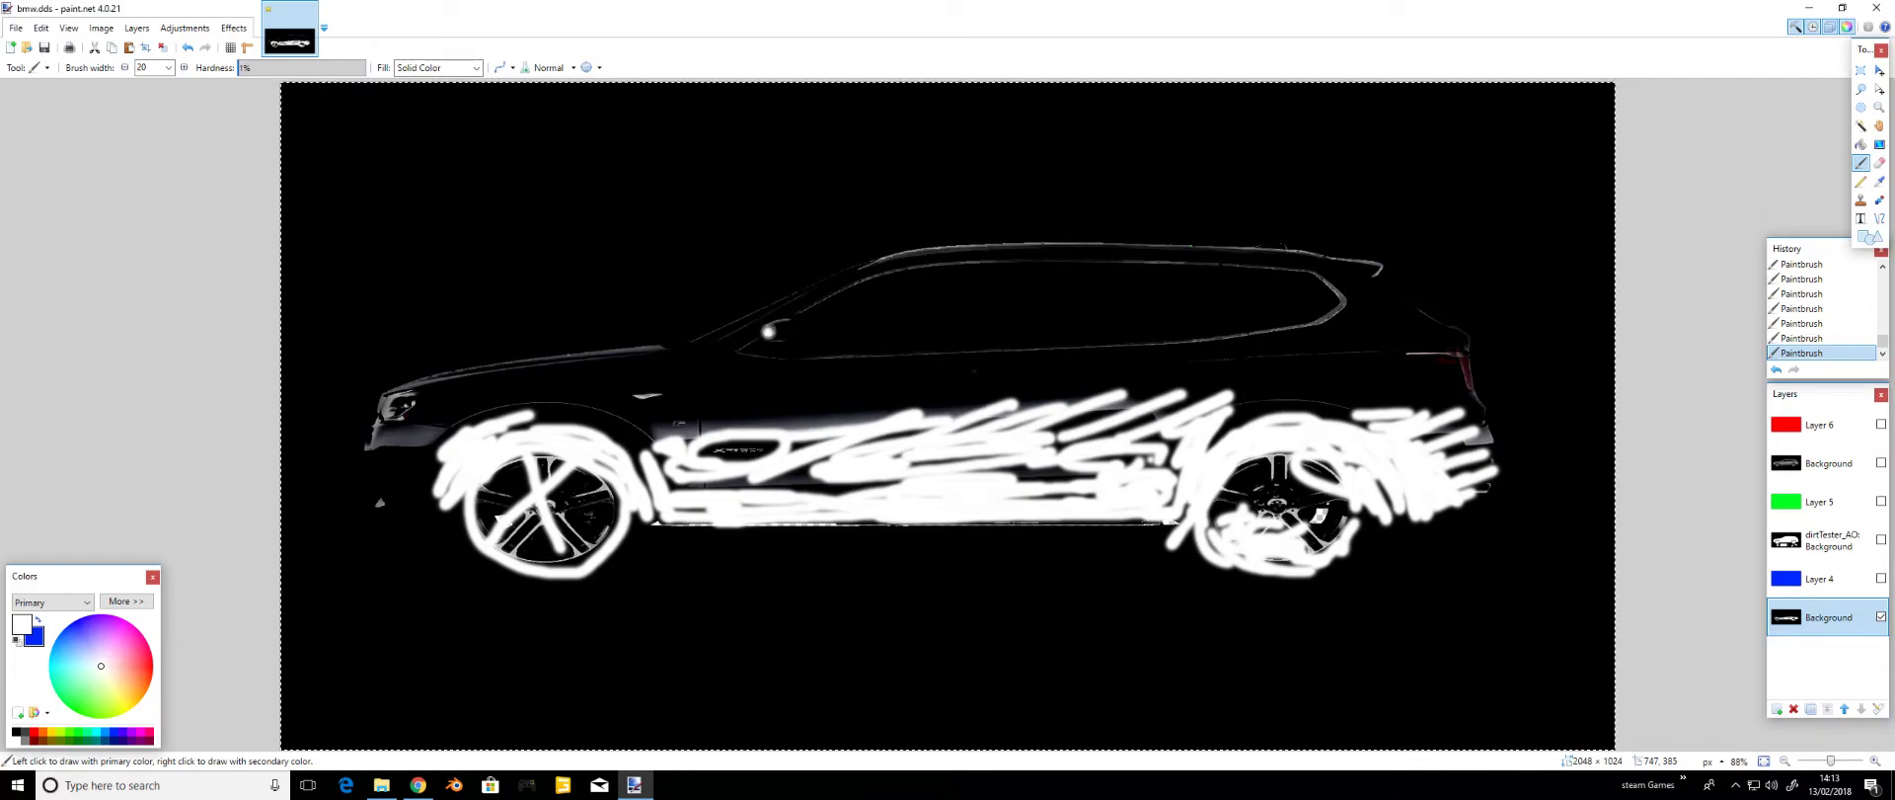
{"action": "mouse_move", "coordinate": [391, 467]}
{"action": "left_mouse_down"}
{"action": "mouse_move", "coordinate": [369, 516]}
{"action": "mouse_move", "coordinate": [395, 526]}
{"action": "mouse_move", "coordinate": [432, 487]}
{"action": "left_mouse_up"}
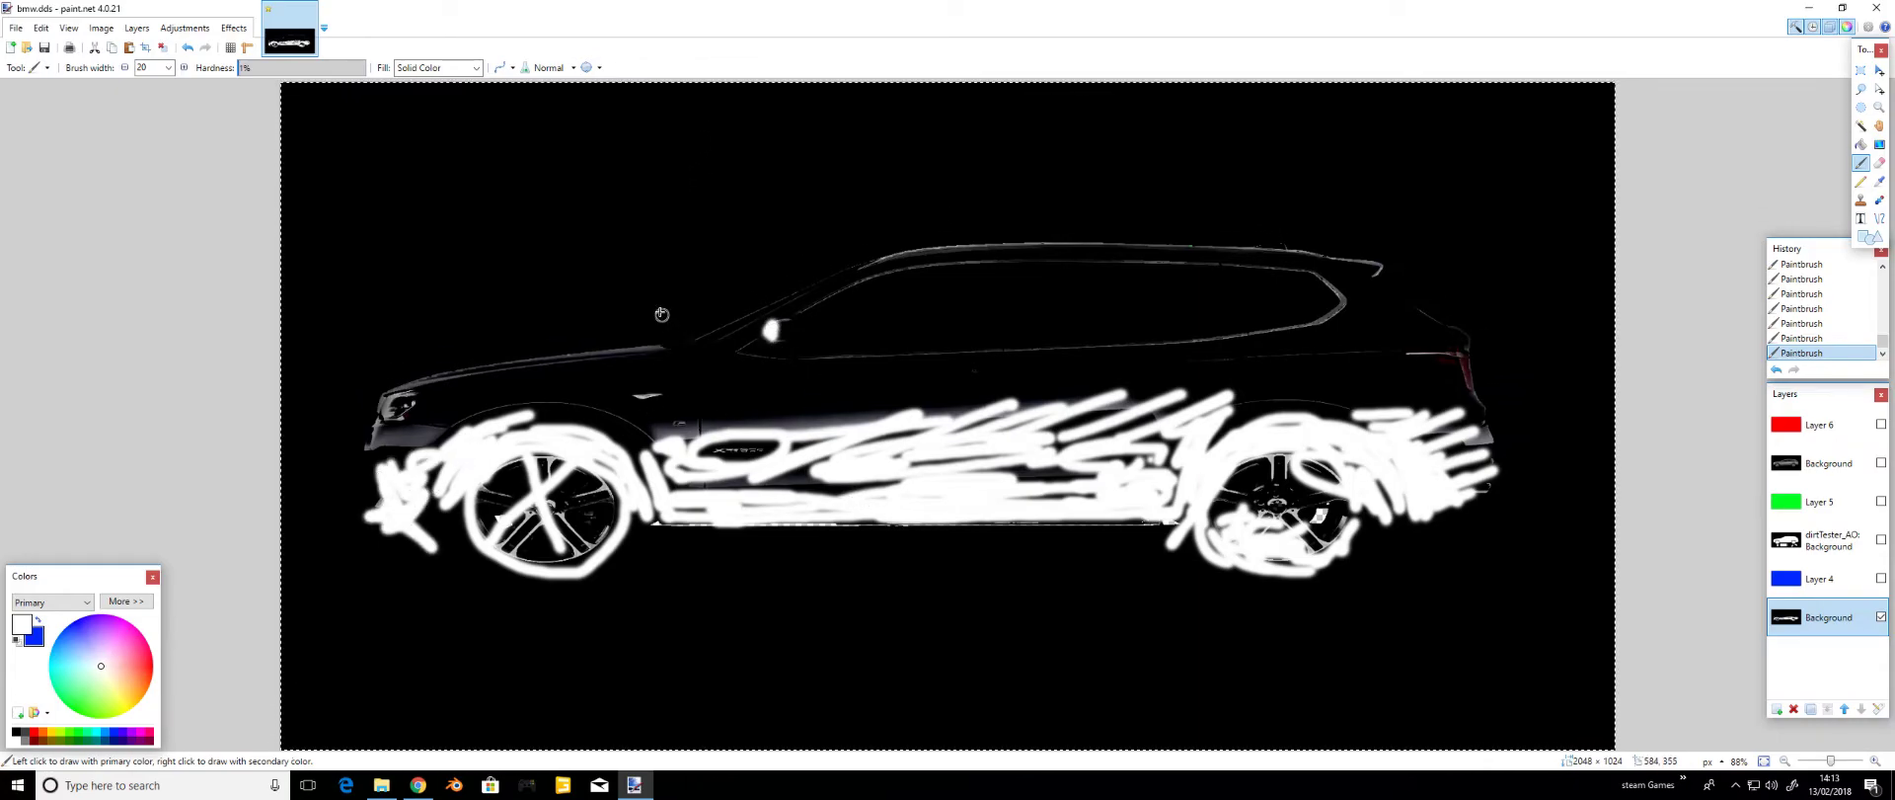
- Hand-write 'Dirty' in white above the door, then select Layer 4
{"action": "mouse_move", "coordinate": [821, 362]}
{"action": "left_mouse_down"}
{"action": "mouse_move", "coordinate": [813, 413]}
{"action": "mouse_move", "coordinate": [816, 358]}
{"action": "mouse_move", "coordinate": [892, 385]}
{"action": "mouse_move", "coordinate": [823, 413]}
{"action": "left_mouse_up"}
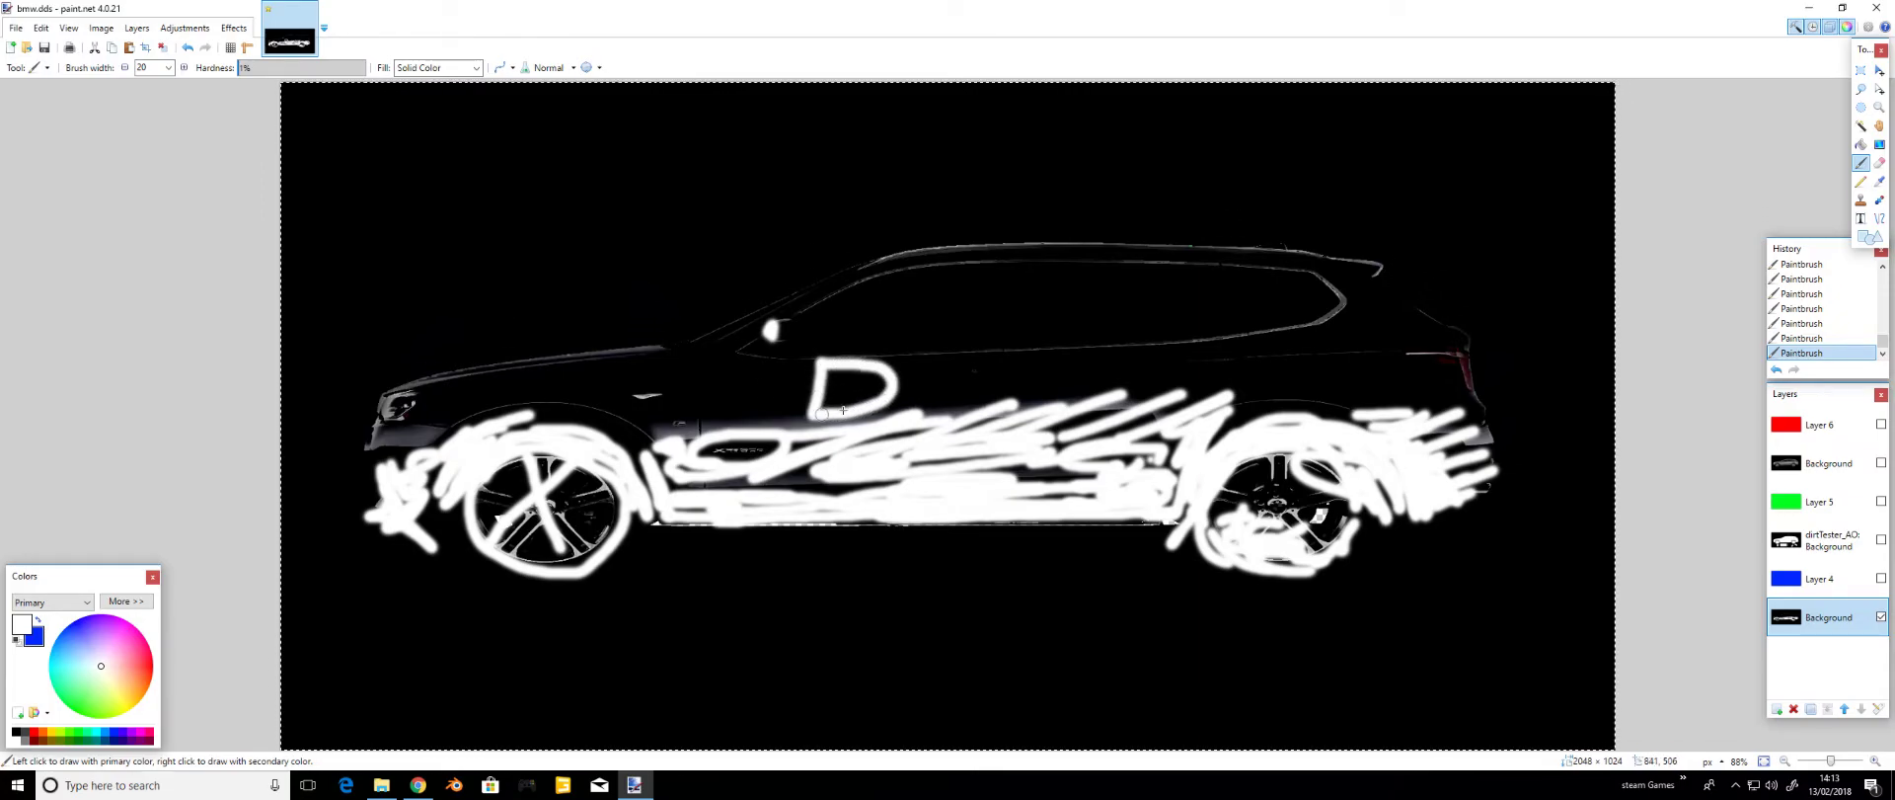
{"action": "mouse_move", "coordinate": [917, 366]}
{"action": "left_mouse_down"}
{"action": "mouse_move", "coordinate": [910, 399]}
{"action": "mouse_move", "coordinate": [944, 396]}
{"action": "mouse_move", "coordinate": [942, 413]}
{"action": "mouse_move", "coordinate": [973, 363]}
{"action": "mouse_move", "coordinate": [1044, 399]}
{"action": "mouse_move", "coordinate": [1016, 372]}
{"action": "mouse_move", "coordinate": [1114, 362]}
{"action": "mouse_move", "coordinate": [1118, 377]}
{"action": "mouse_move", "coordinate": [1065, 385]}
{"action": "left_mouse_up"}
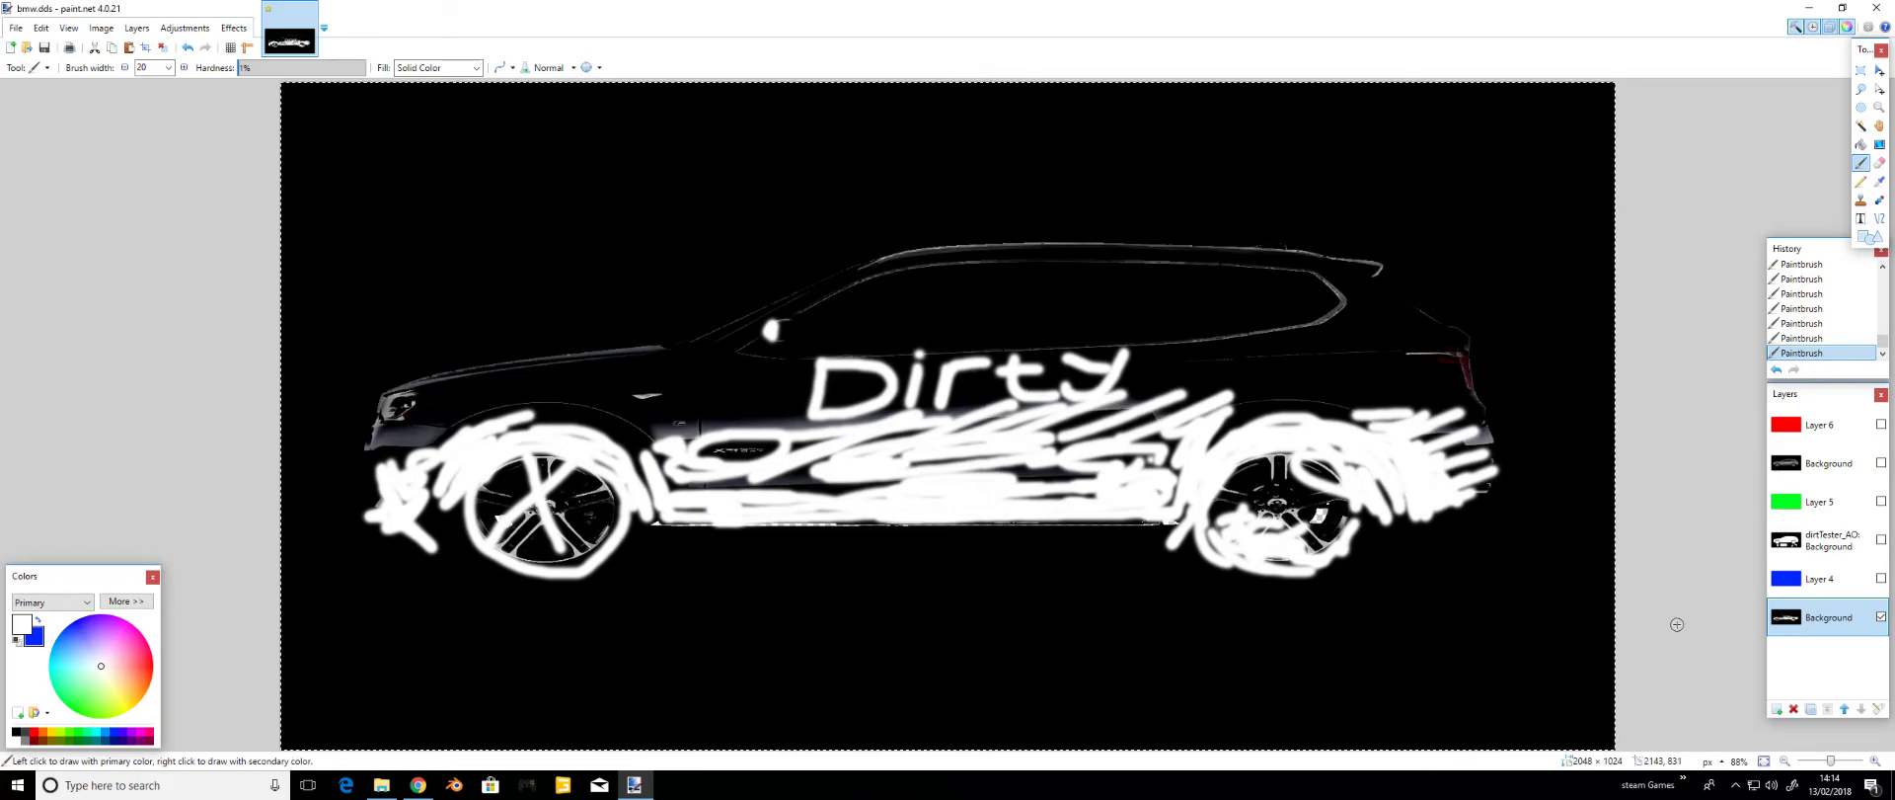
{"action": "left_click", "coordinate": [1828, 590]}
- Show the blue Layer 4, set it to Multiply blending and merge it into the Background layer
{"action": "left_click", "coordinate": [1882, 579]}
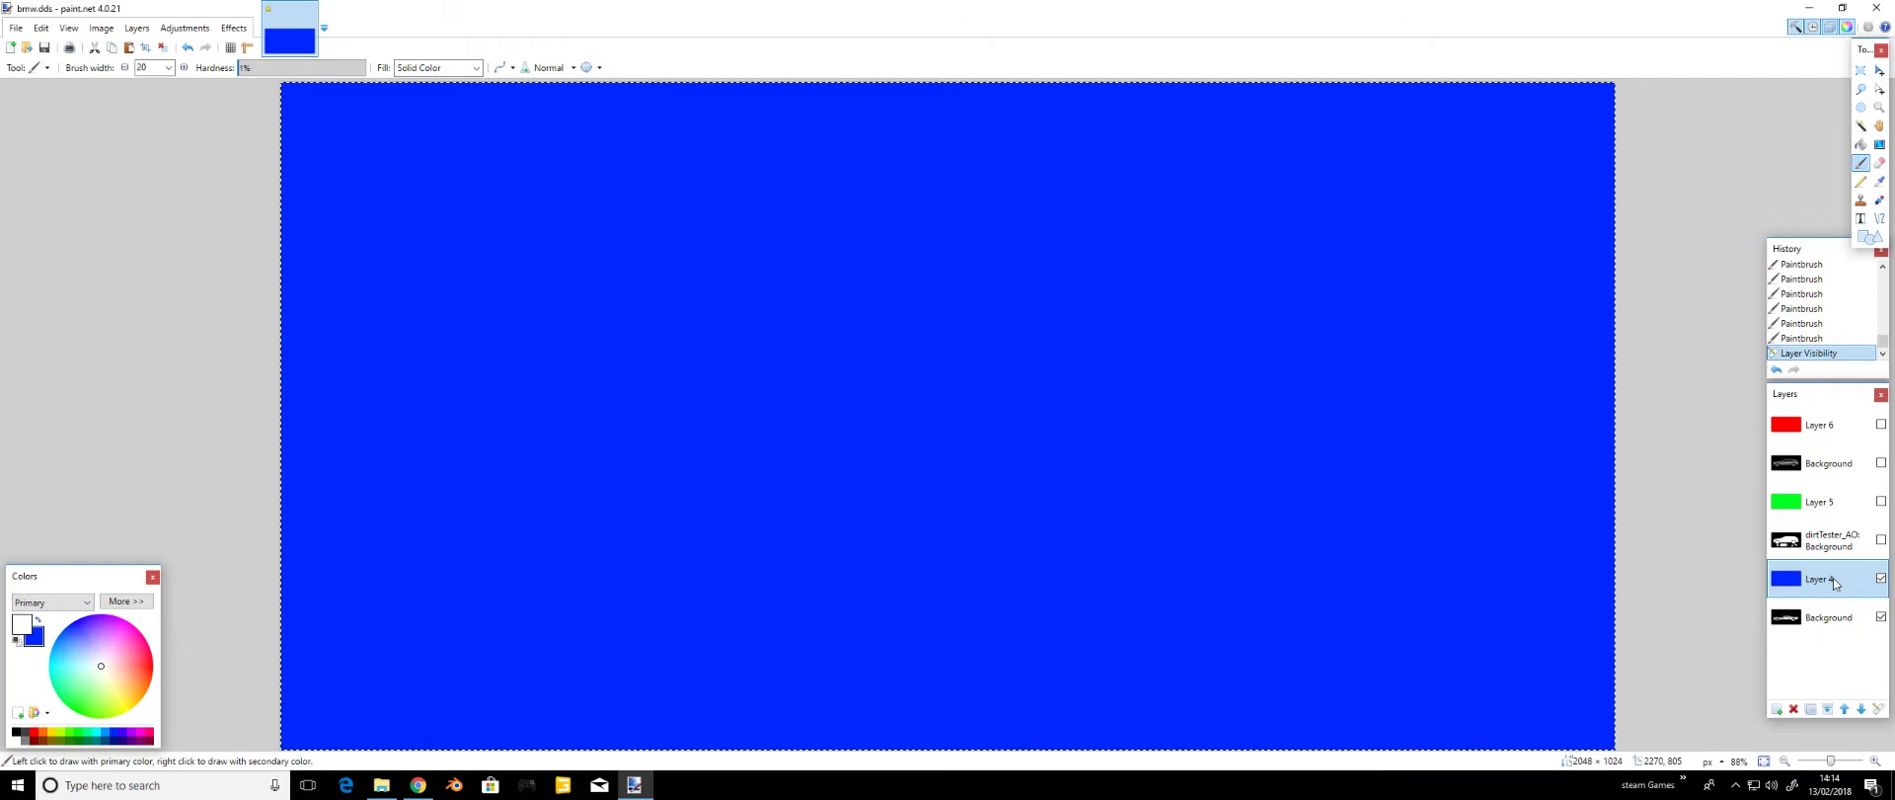
{"action": "left_click", "coordinate": [1878, 709]}
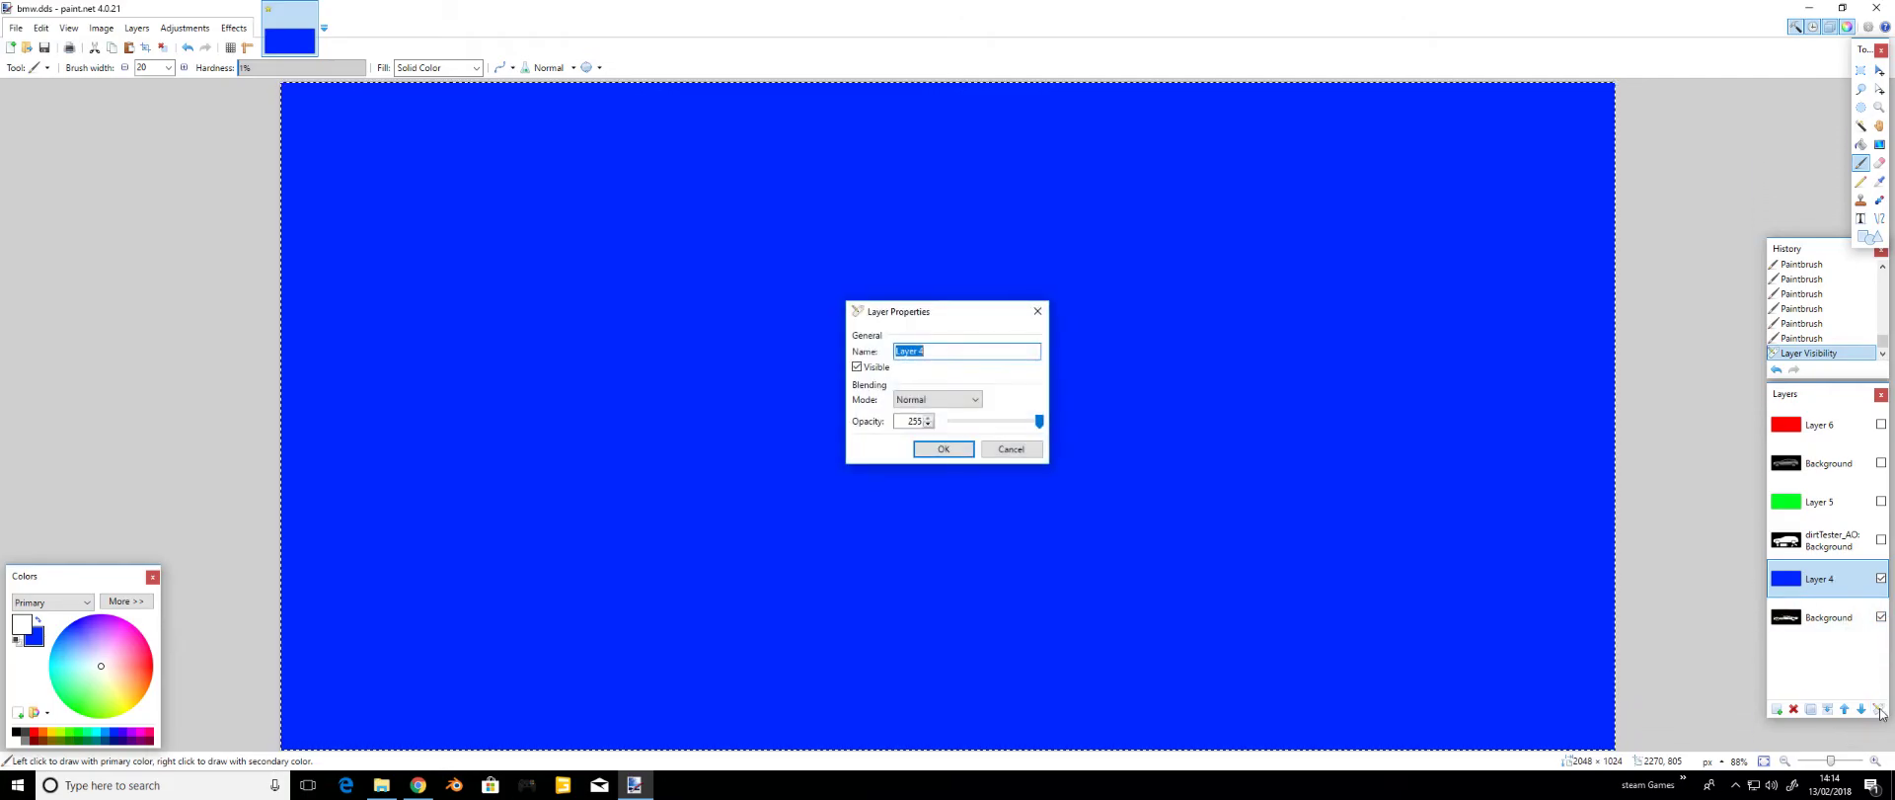
{"action": "left_click", "coordinate": [1010, 450]}
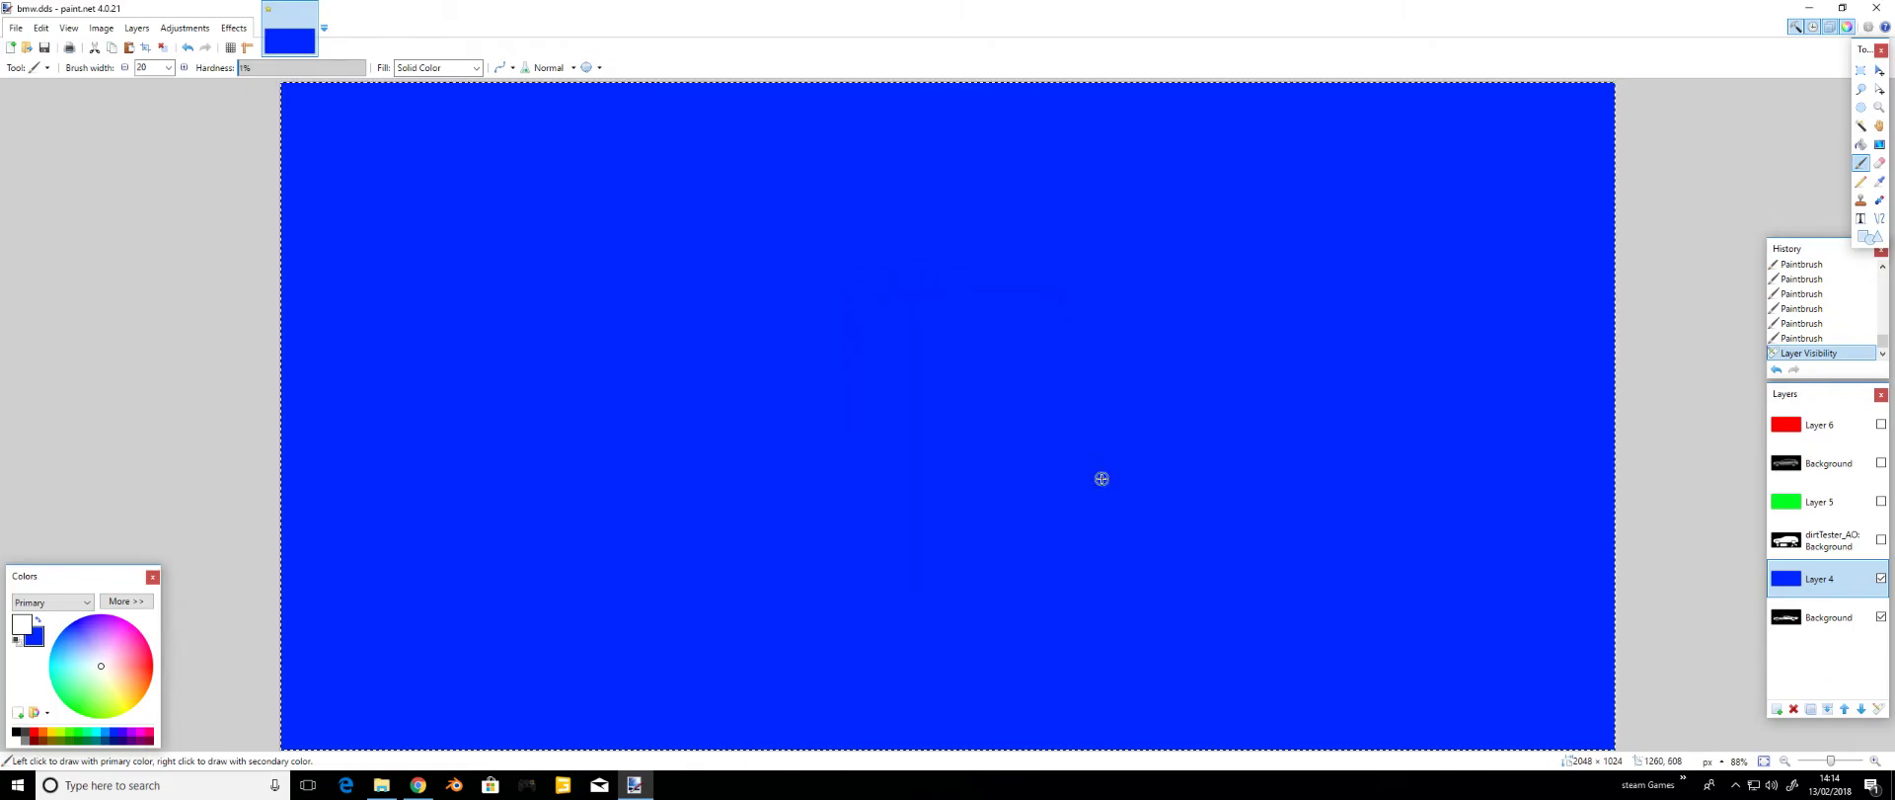
{"action": "double_click", "coordinate": [1841, 584]}
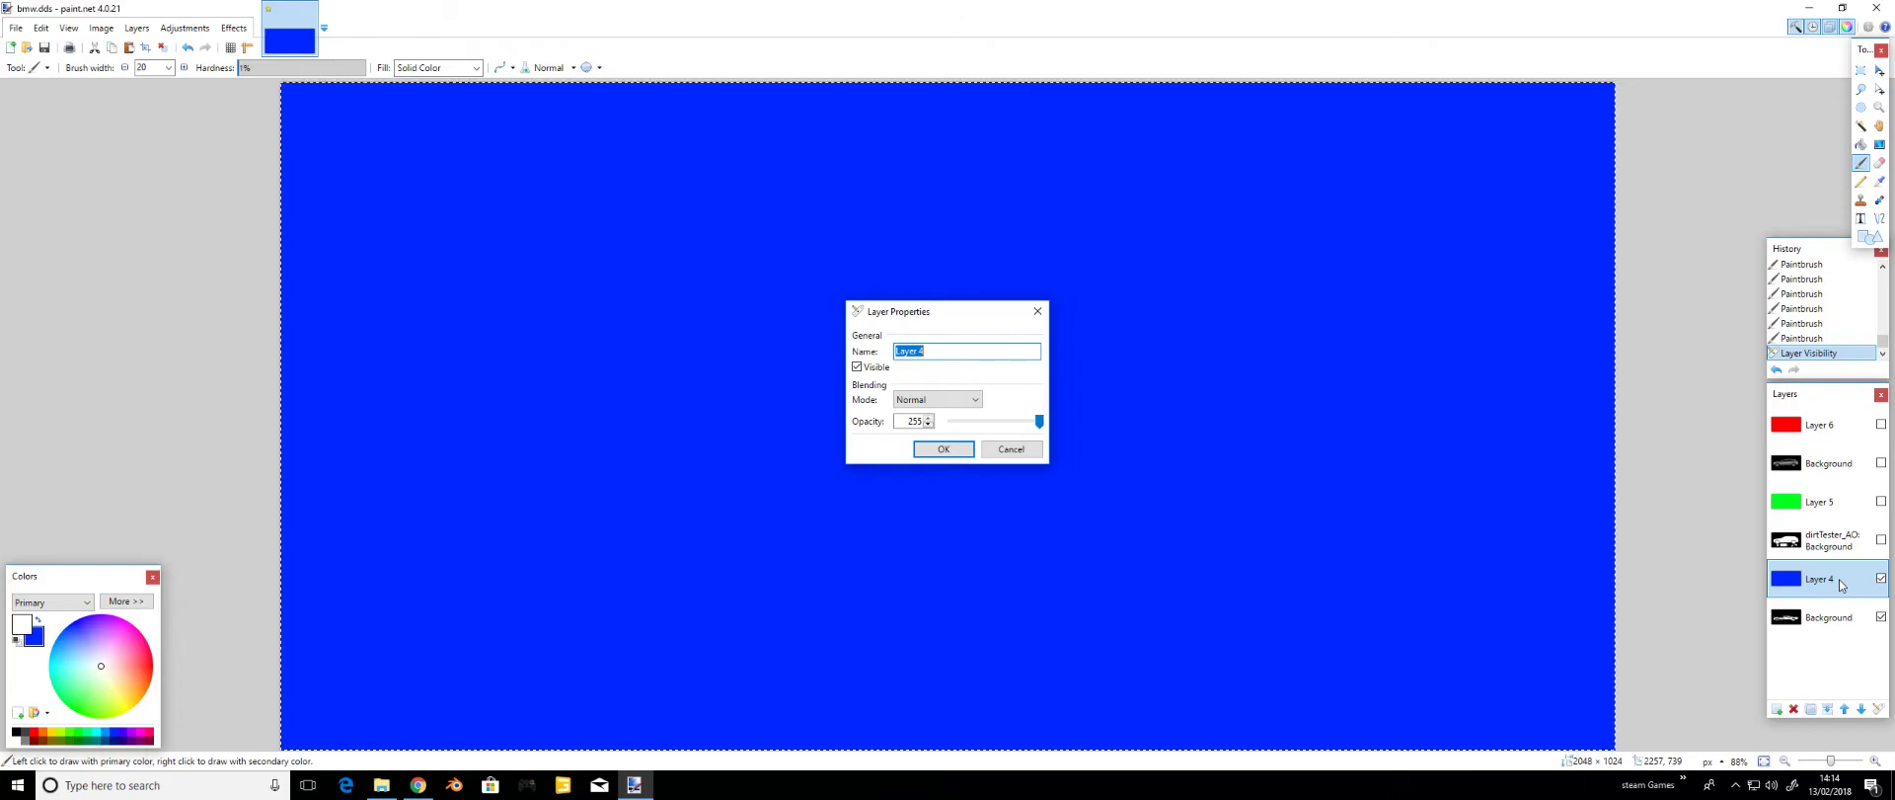
{"action": "left_click", "coordinate": [920, 400]}
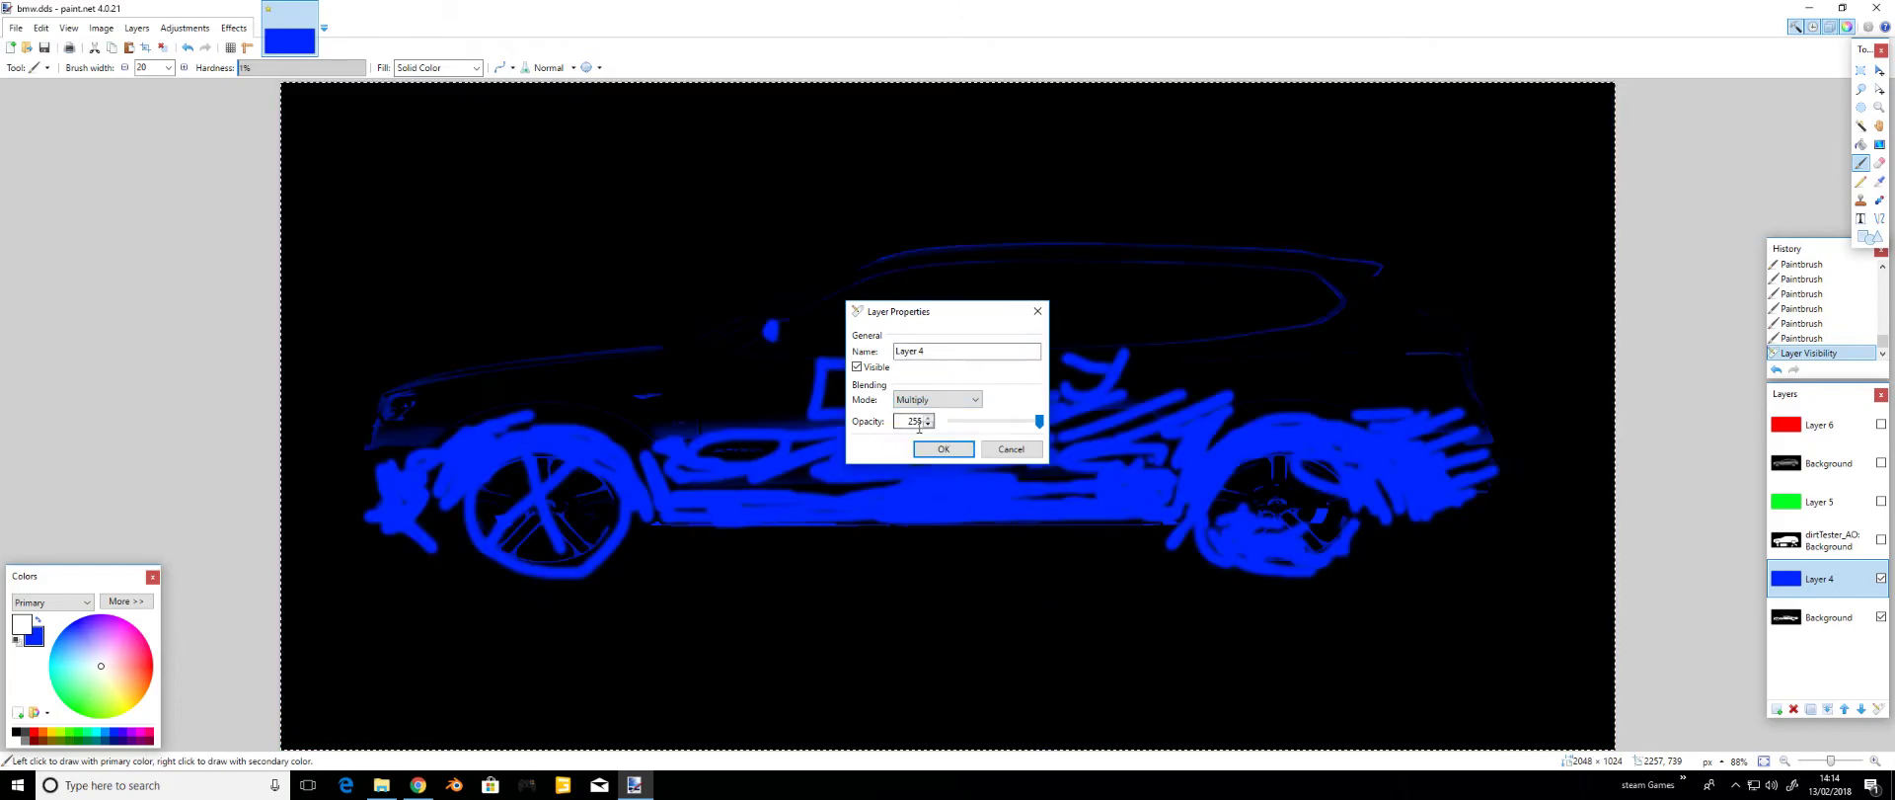
{"action": "left_click", "coordinate": [943, 449]}
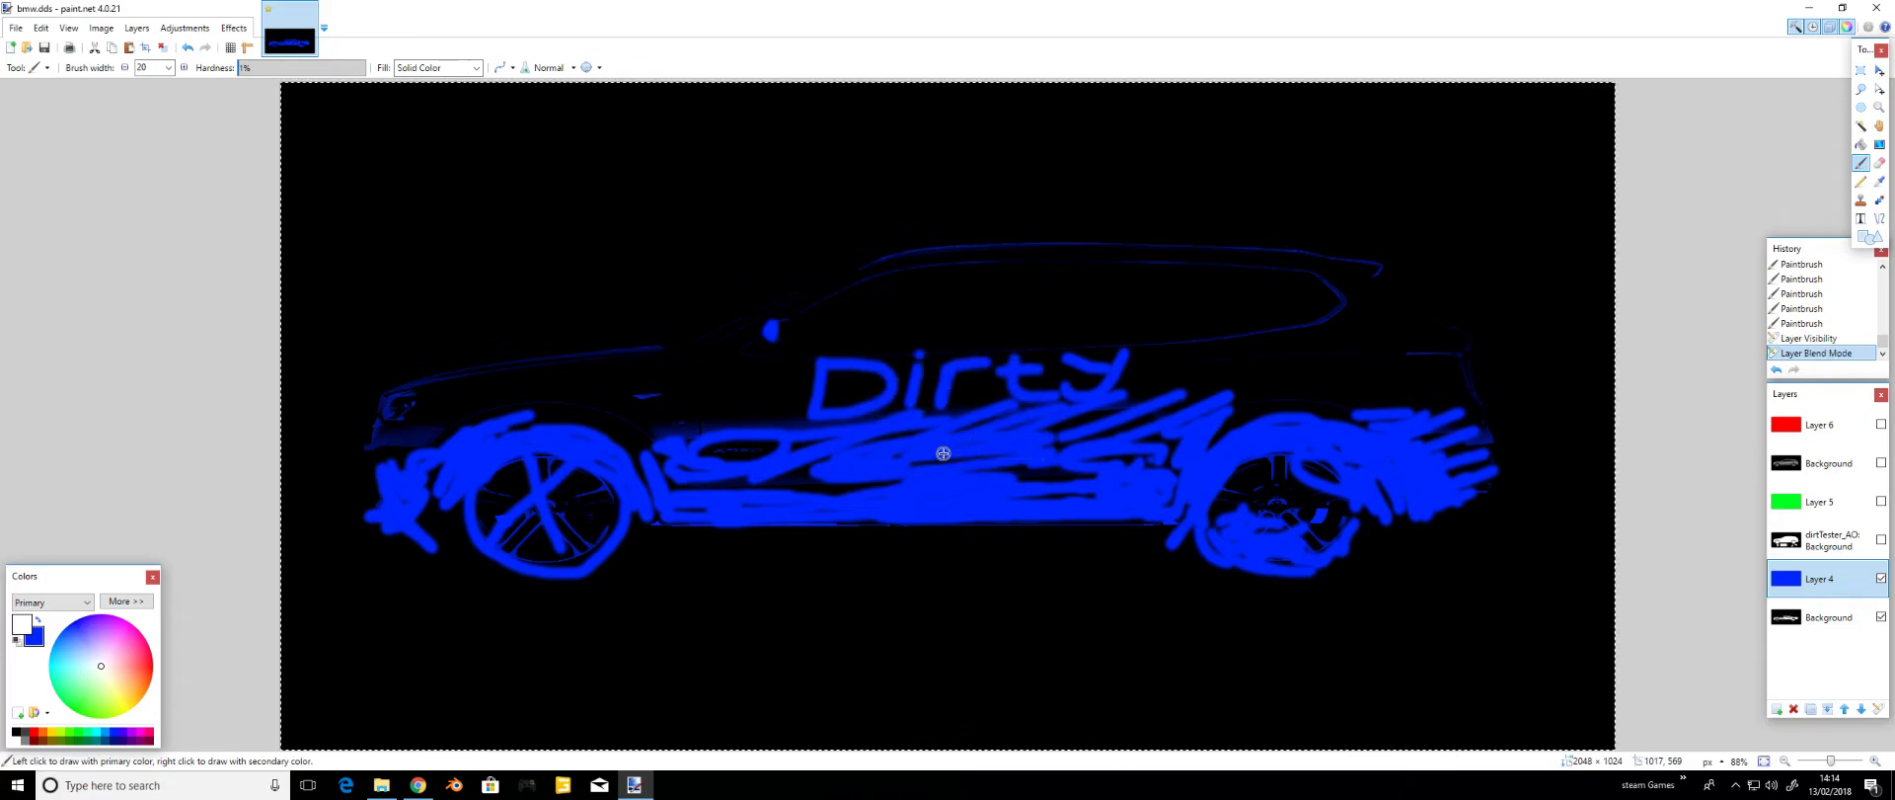
{"action": "left_click", "coordinate": [1828, 708]}
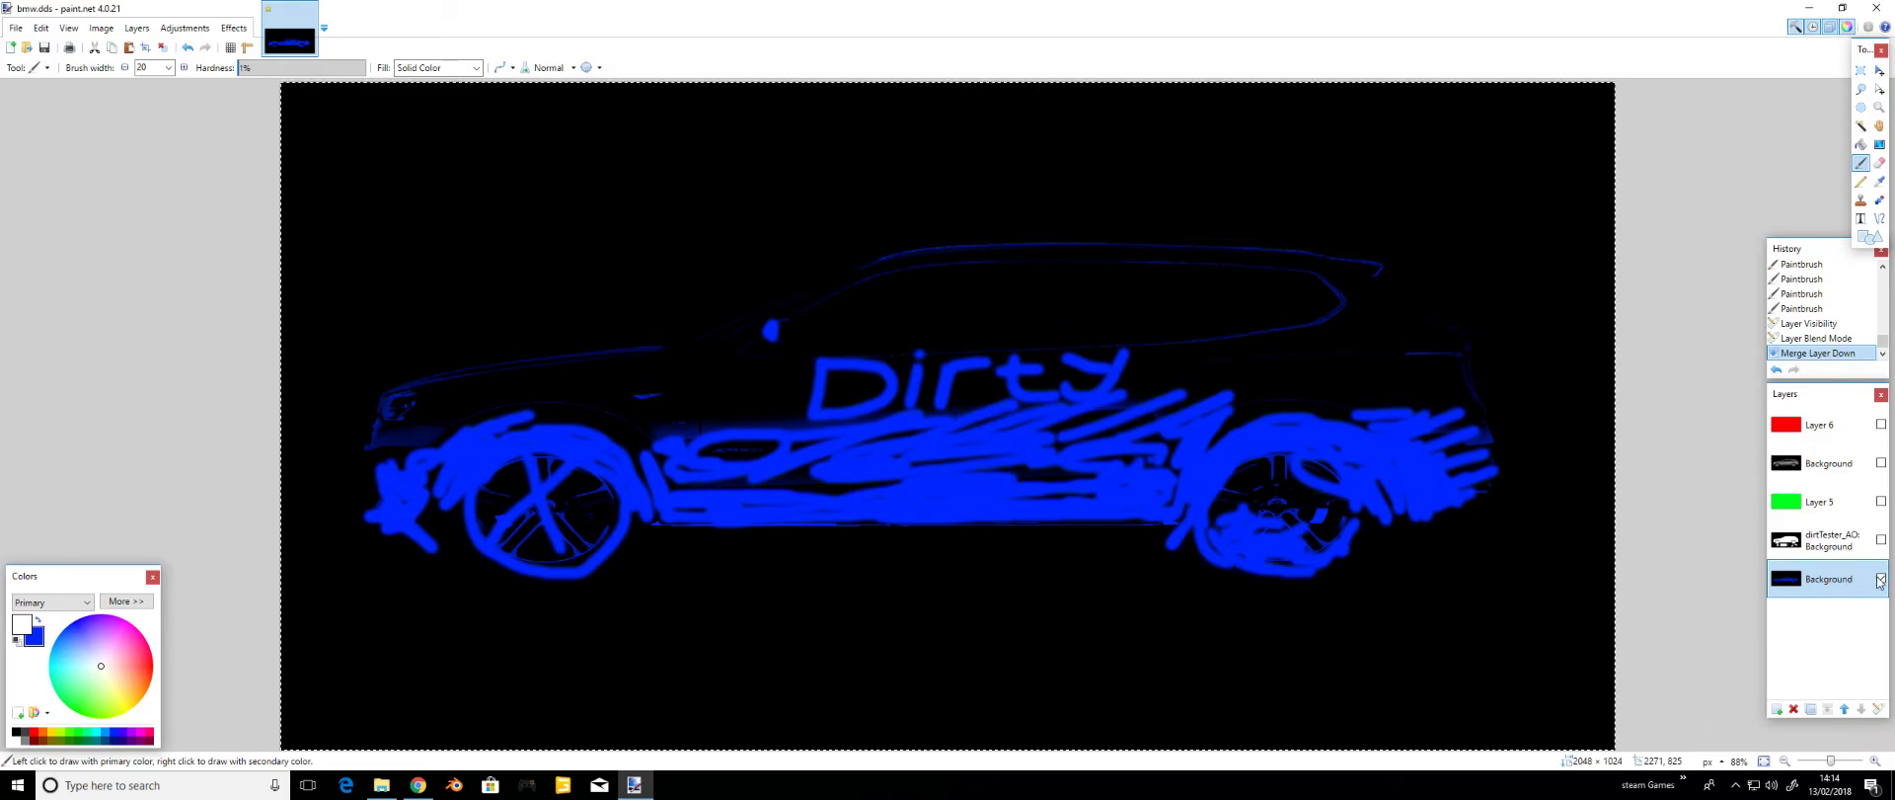
{"action": "left_click", "coordinate": [1880, 580]}
- Set the green Layer 5 to Multiply and merge it down into the dirt AO layer
{"action": "left_click", "coordinate": [1880, 502]}
{"action": "left_click", "coordinate": [1882, 540]}
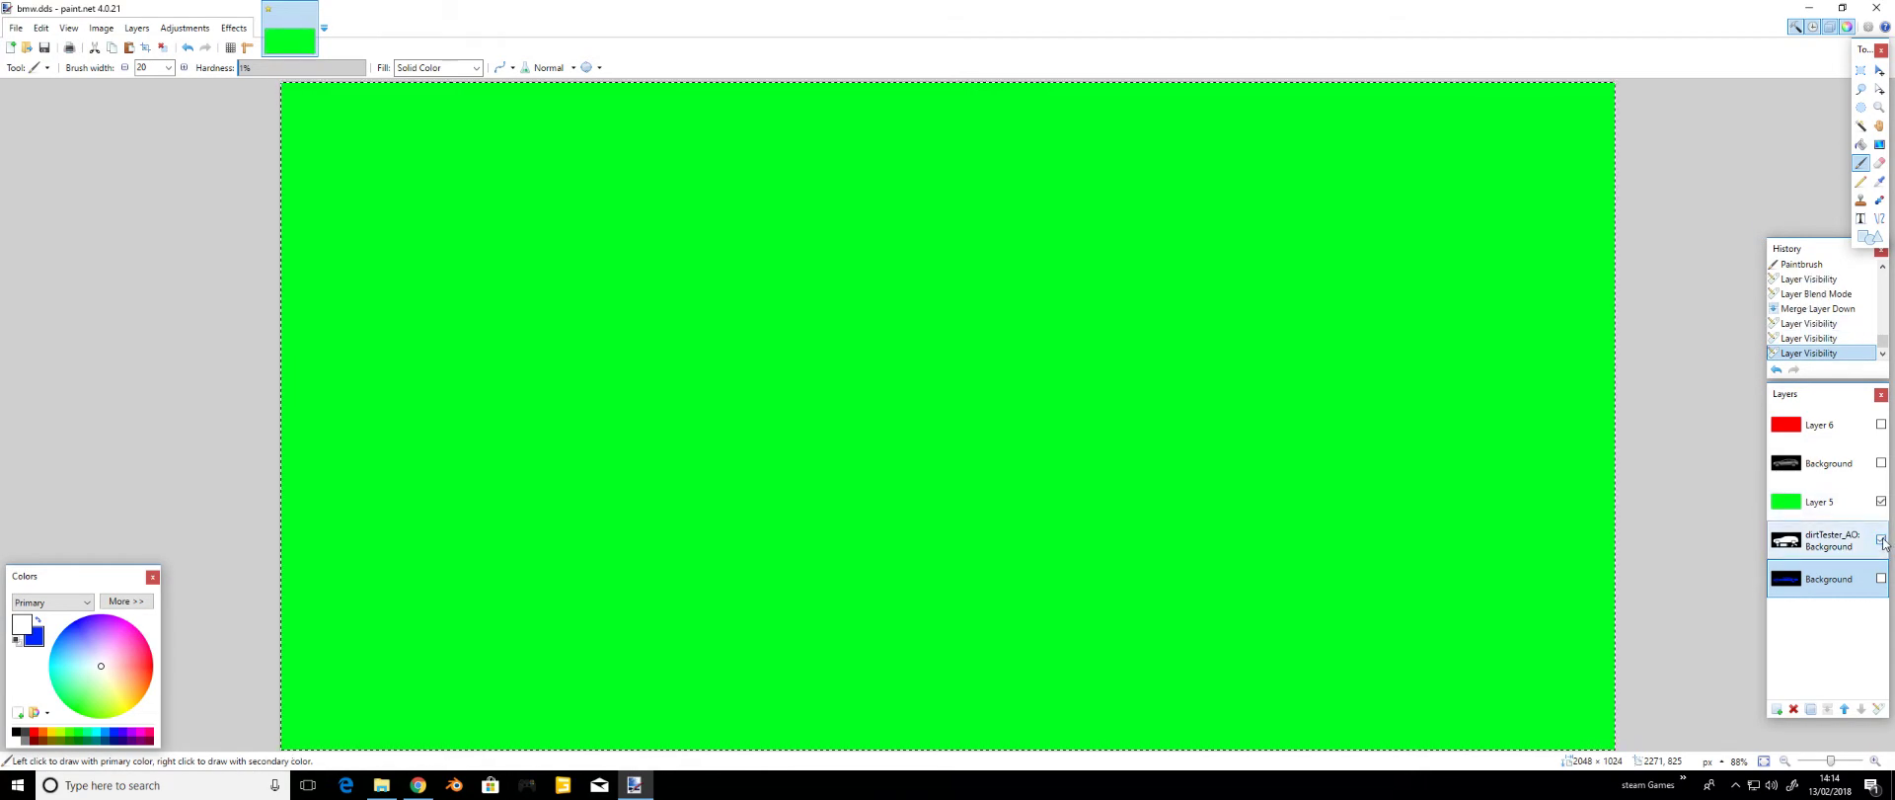
{"action": "left_click", "coordinate": [1828, 503]}
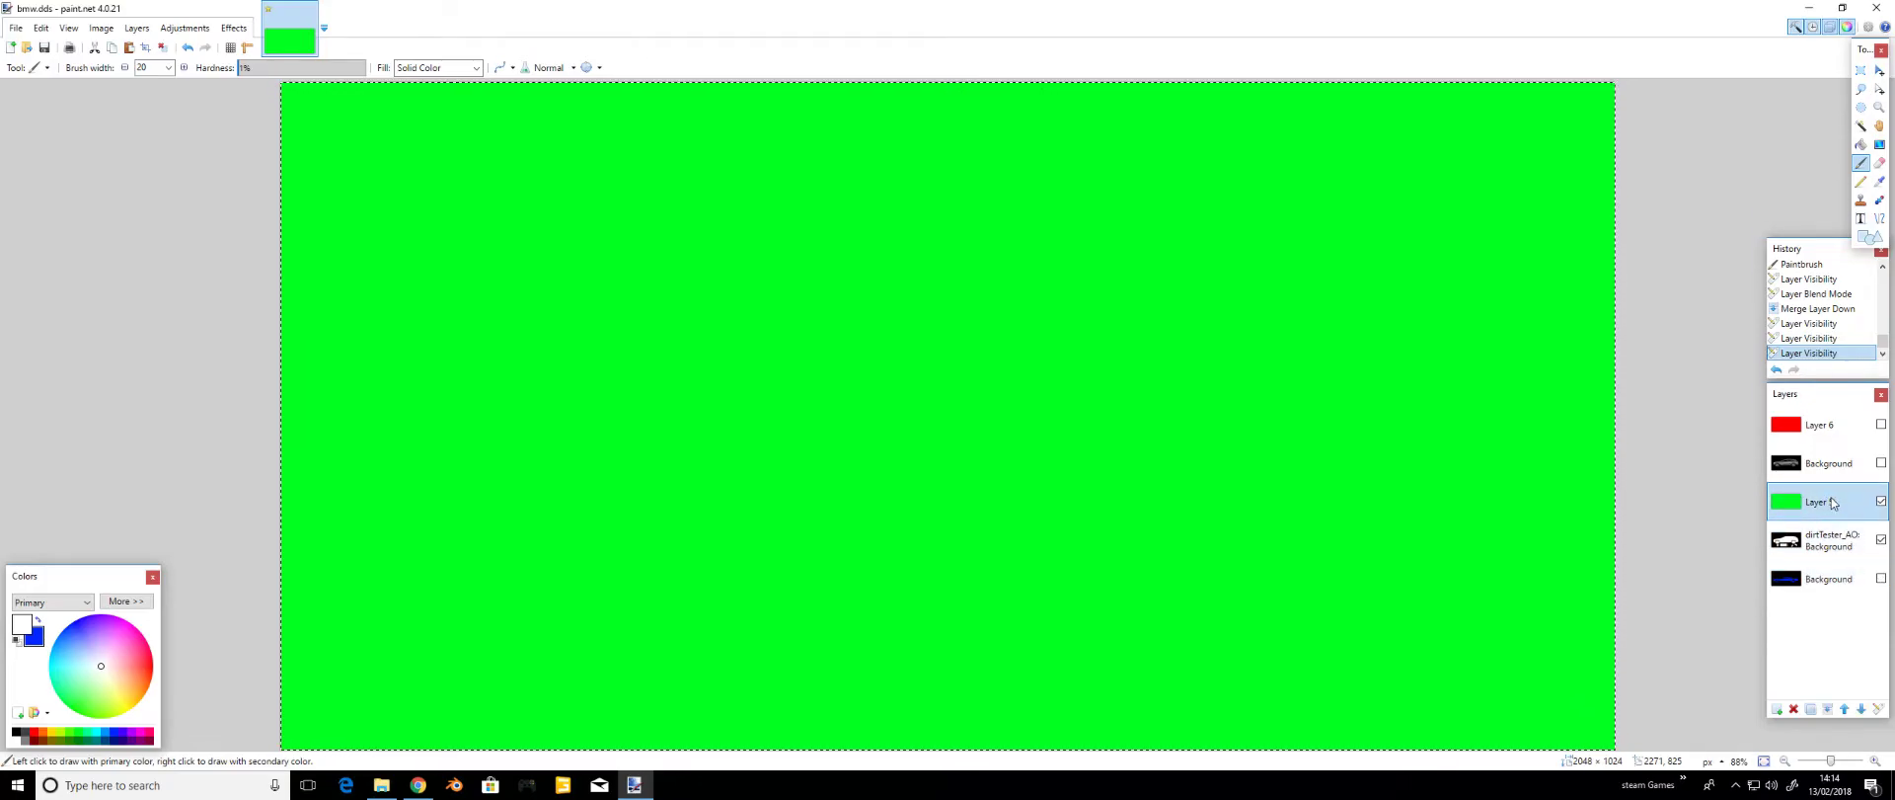
{"action": "double_click", "coordinate": [1828, 503]}
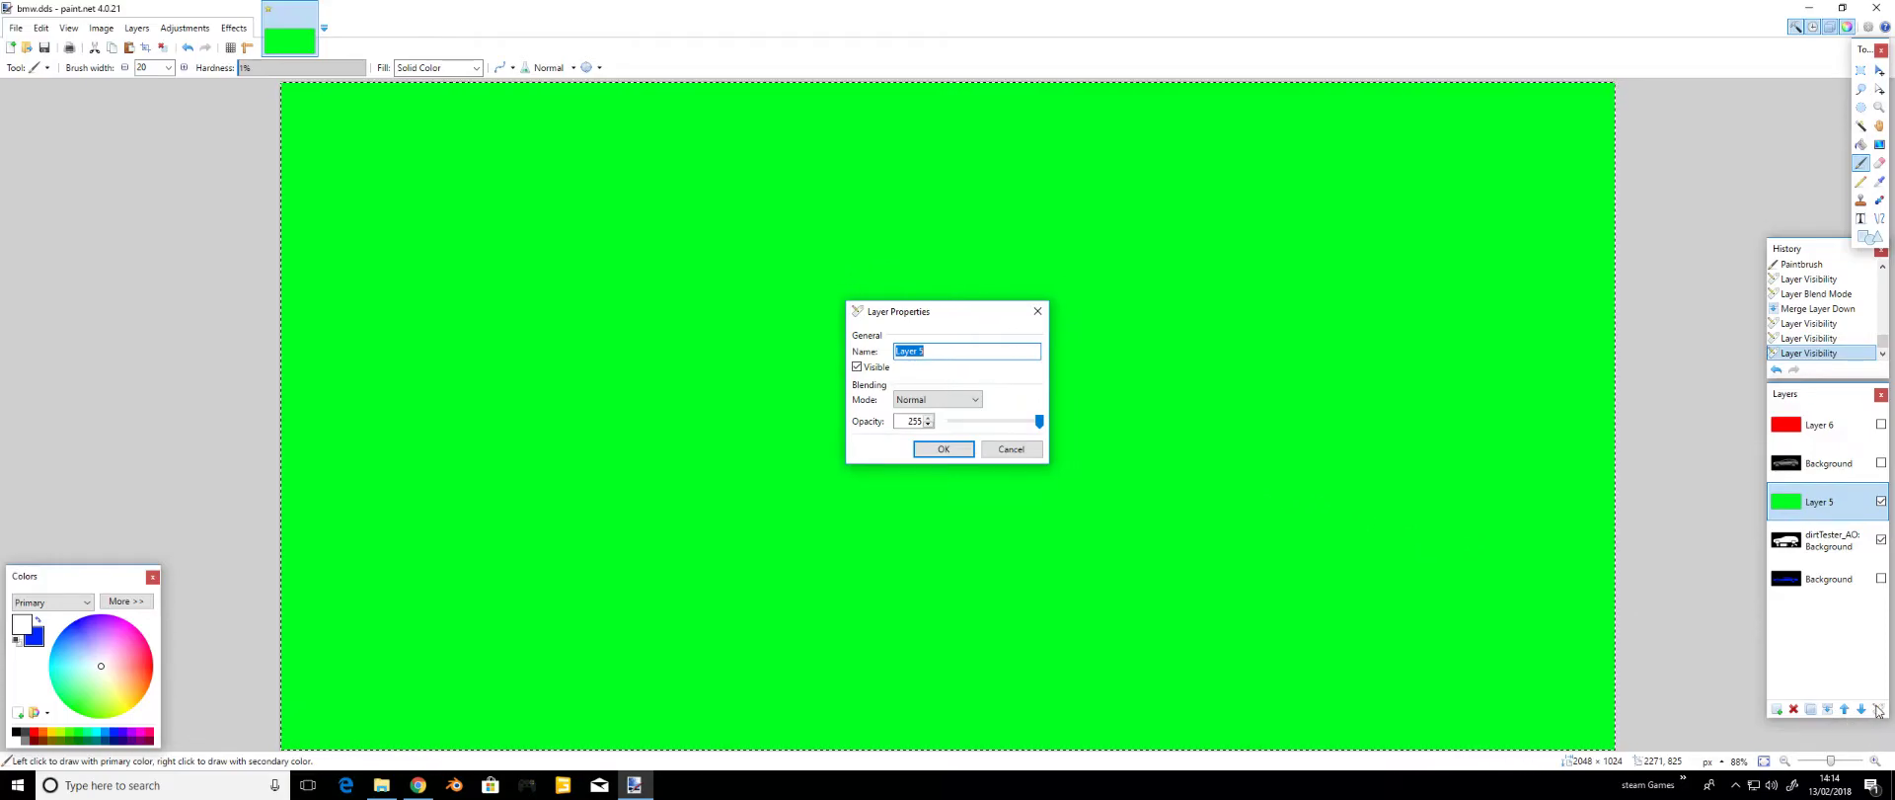
{"action": "left_click", "coordinate": [935, 400]}
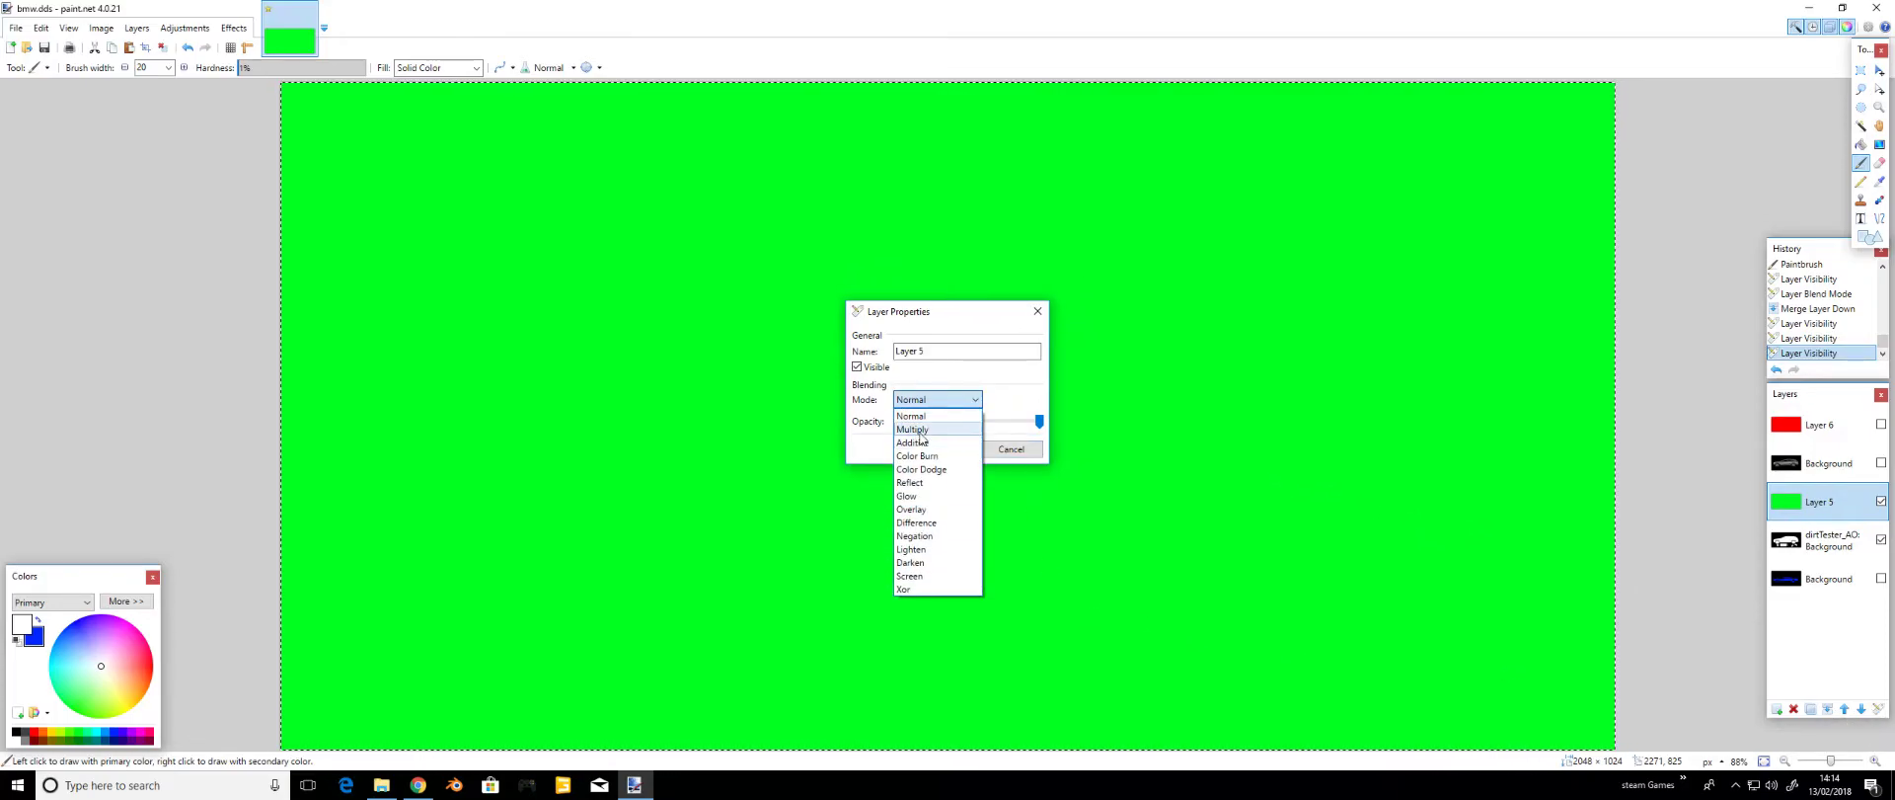
{"action": "left_click", "coordinate": [914, 429]}
{"action": "left_click", "coordinate": [955, 449]}
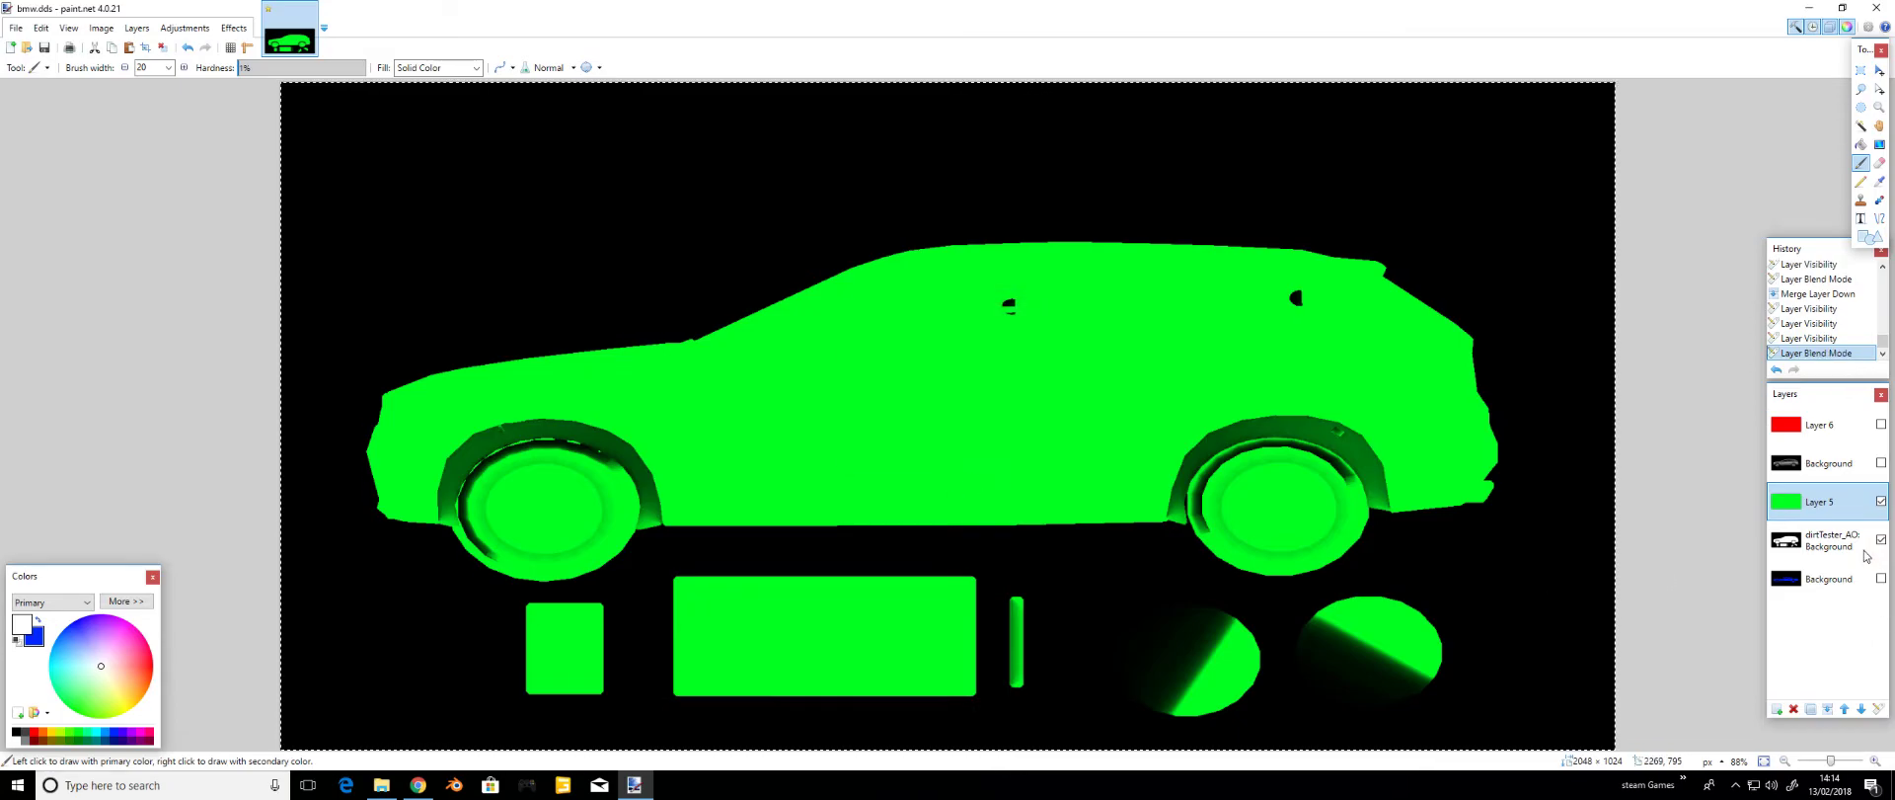
{"action": "left_click", "coordinate": [1828, 710]}
{"action": "left_click", "coordinate": [1881, 500]}
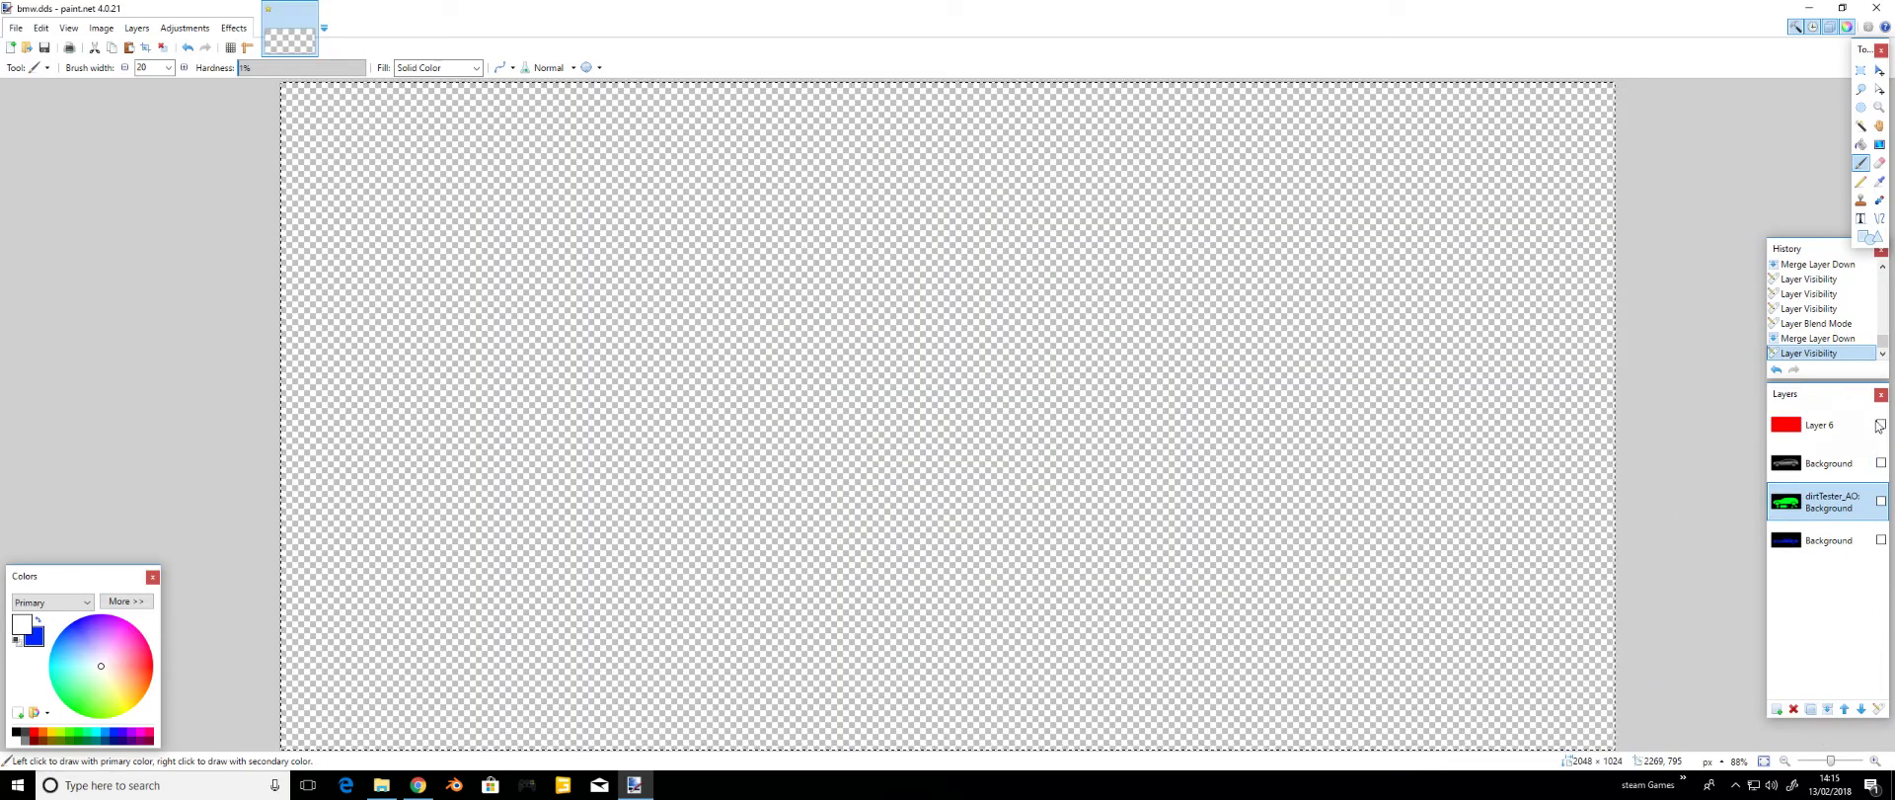
- Set the red Layer 6 to Multiply and merge it down into the car image layer
{"action": "left_click", "coordinate": [1881, 424]}
{"action": "left_click", "coordinate": [1881, 463]}
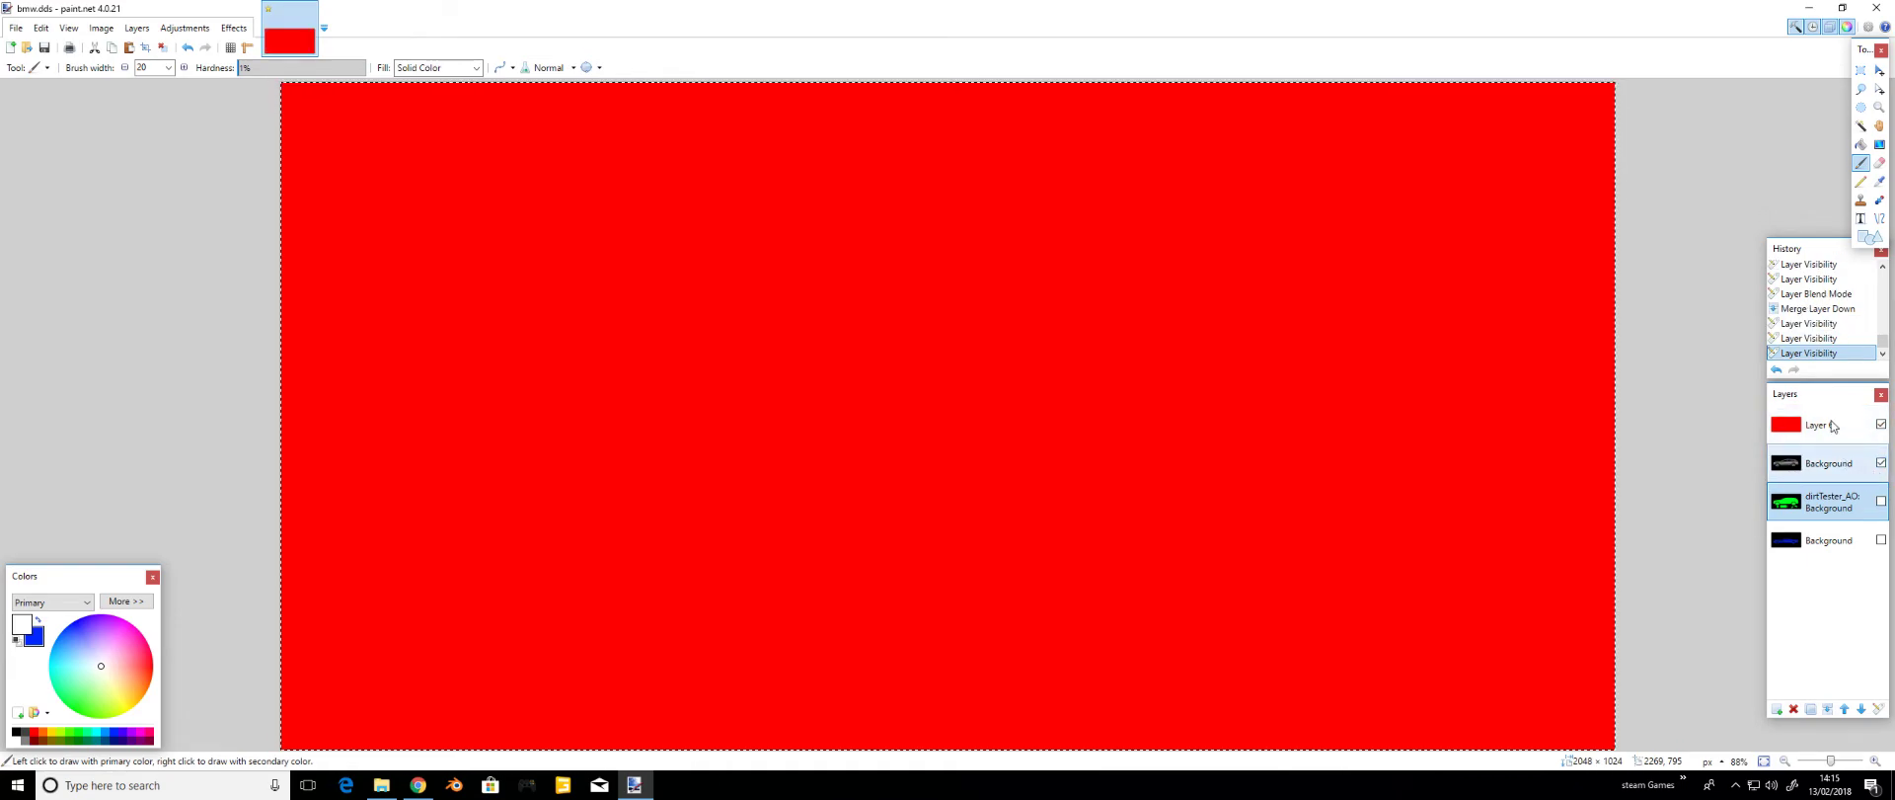
{"action": "left_click", "coordinate": [1836, 430]}
{"action": "double_click", "coordinate": [1838, 433]}
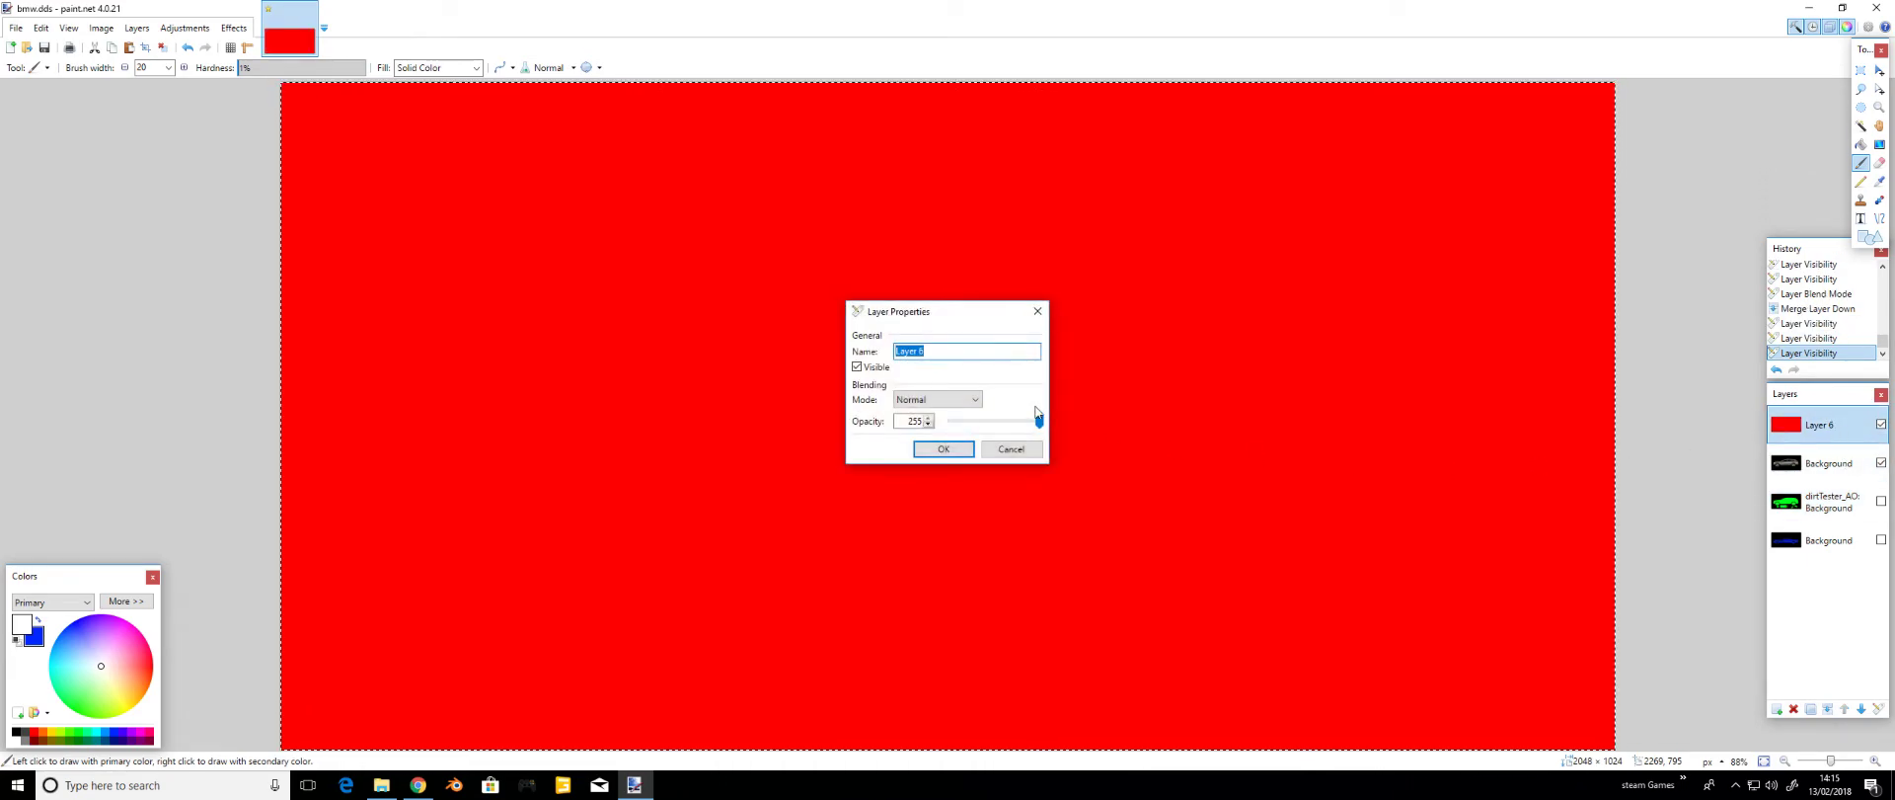
{"action": "left_click", "coordinate": [919, 401]}
{"action": "left_click", "coordinate": [912, 429]}
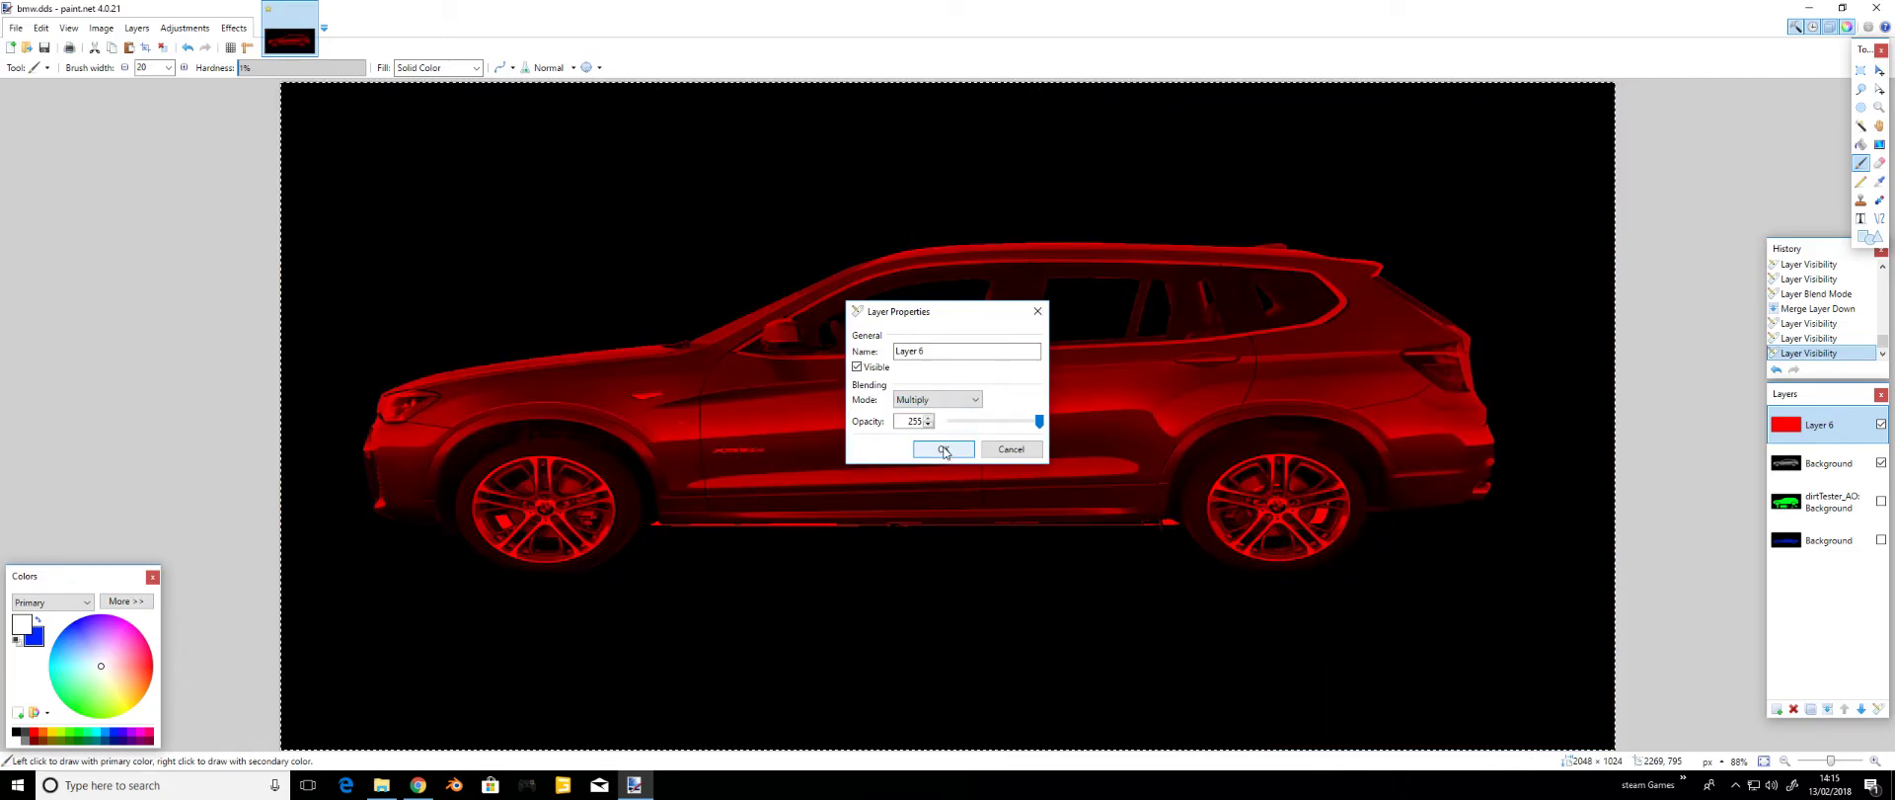
{"action": "left_click", "coordinate": [955, 450]}
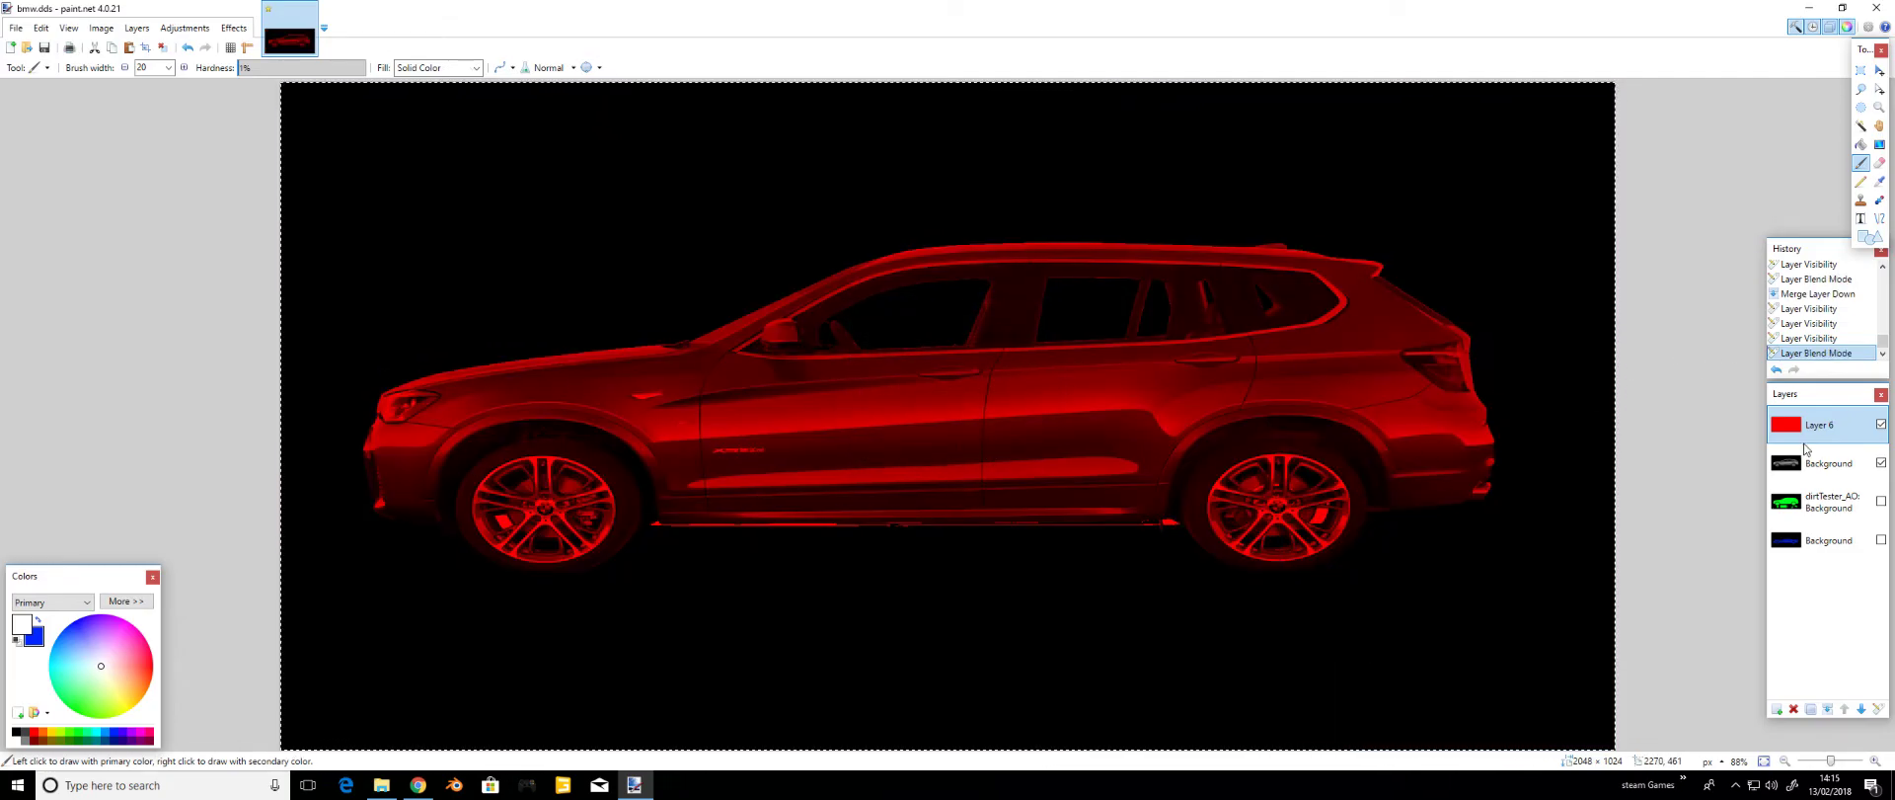
{"action": "left_click", "coordinate": [1828, 710]}
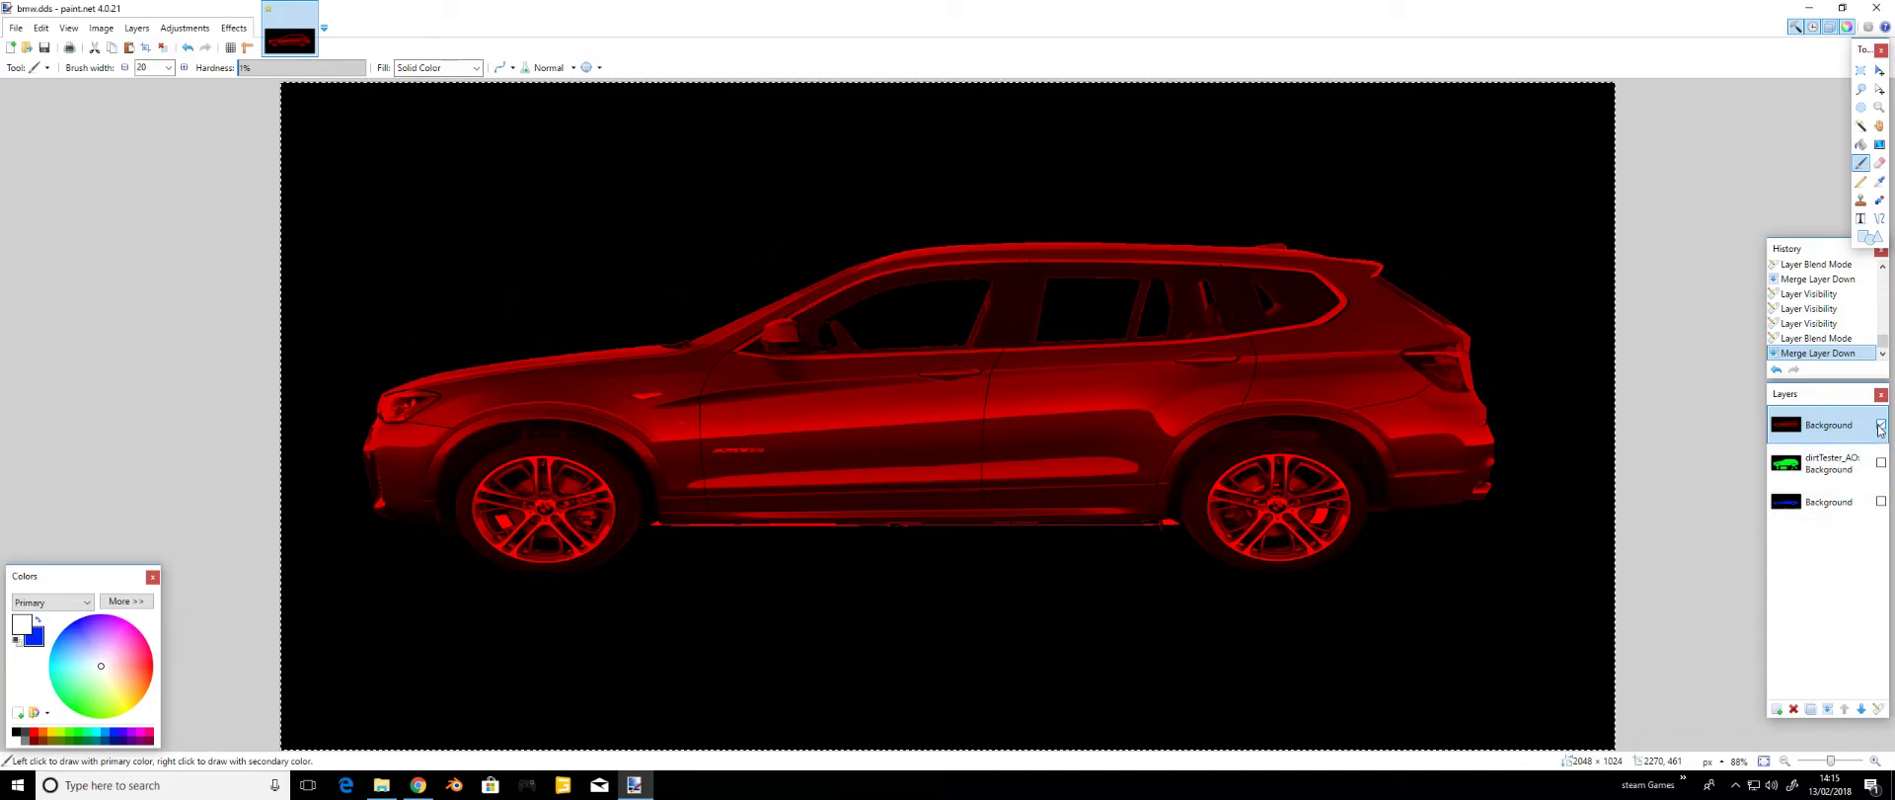
{"action": "left_click", "coordinate": [1882, 462]}
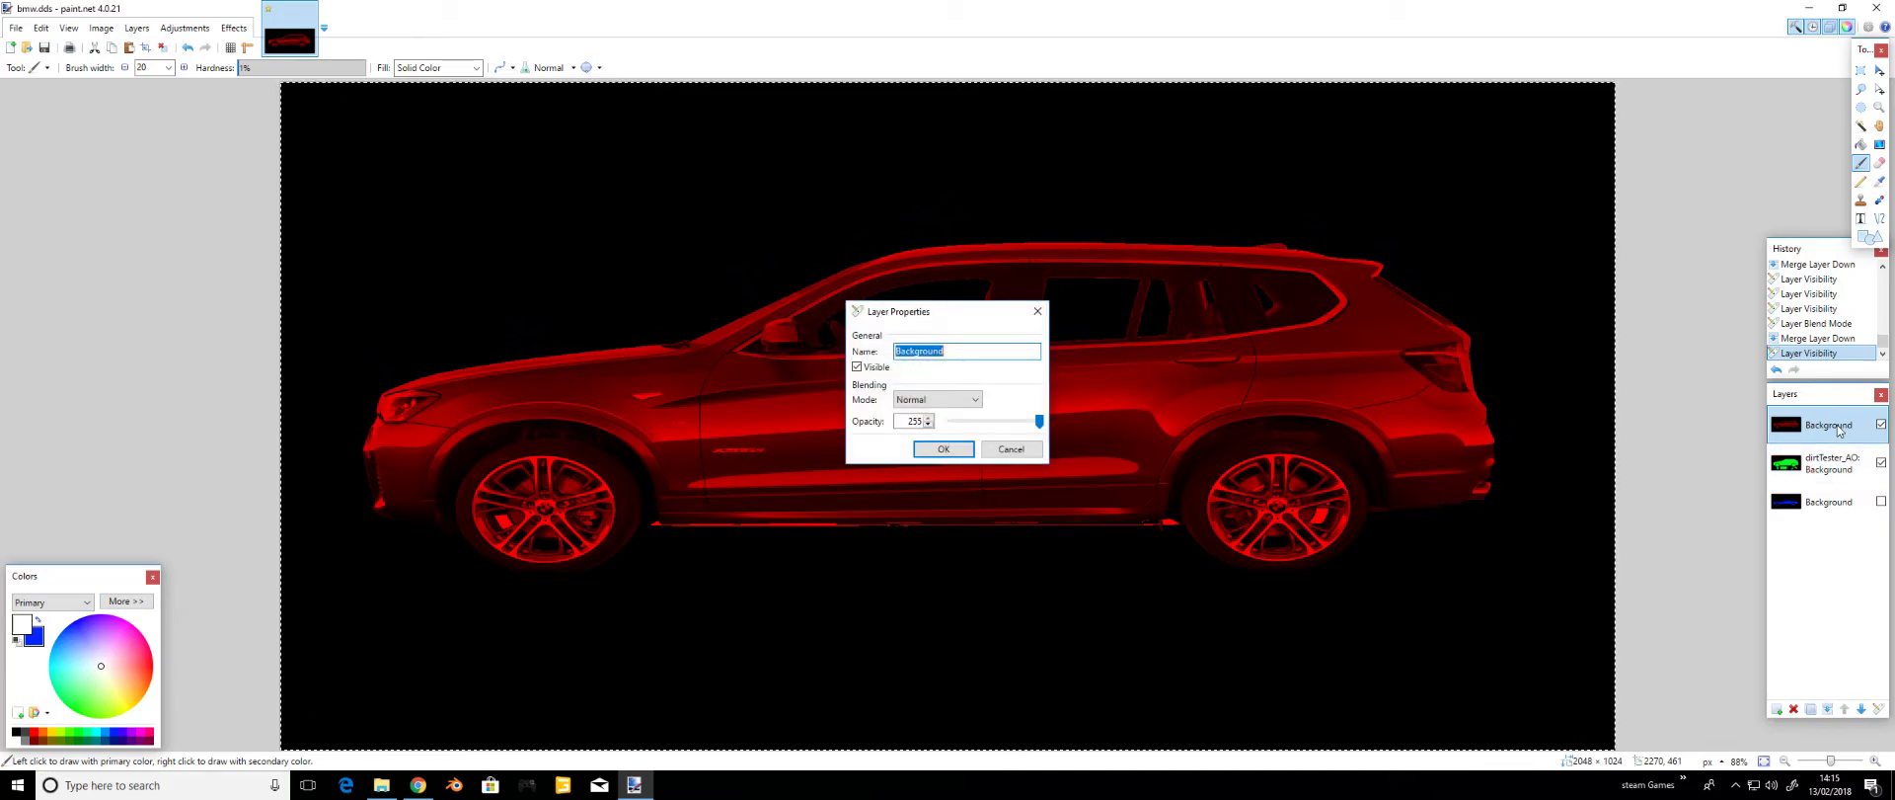
- Set the red car layer to Additive blending and merge it into the green AO layer
{"action": "left_click", "coordinate": [924, 400]}
{"action": "left_click", "coordinate": [931, 447]}
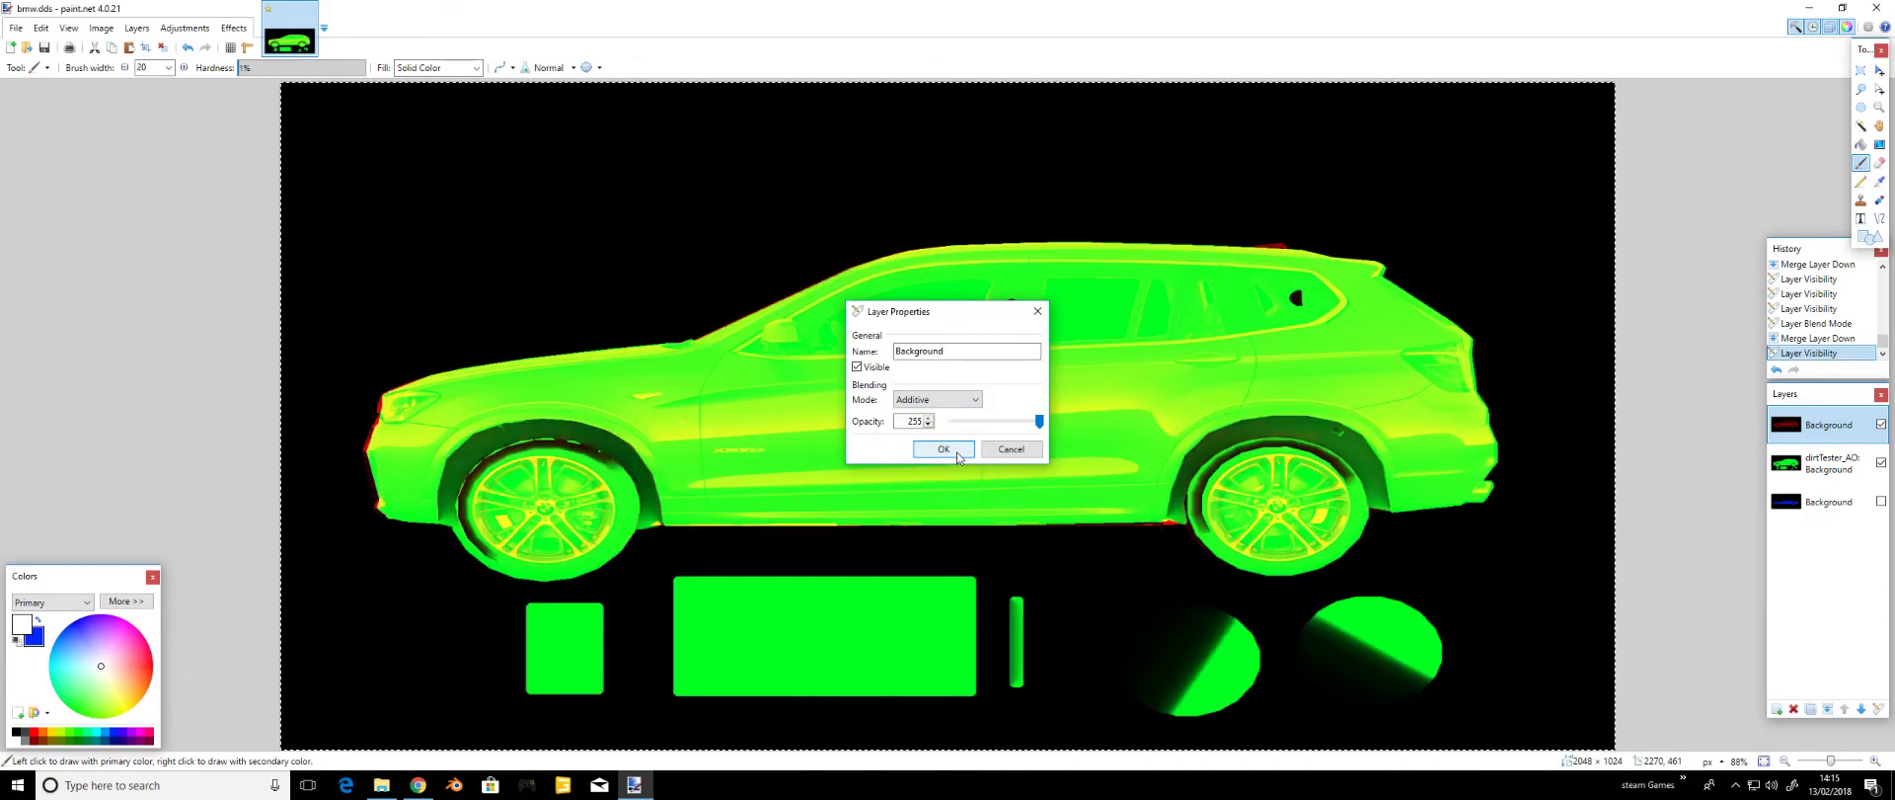
{"action": "left_click", "coordinate": [942, 451]}
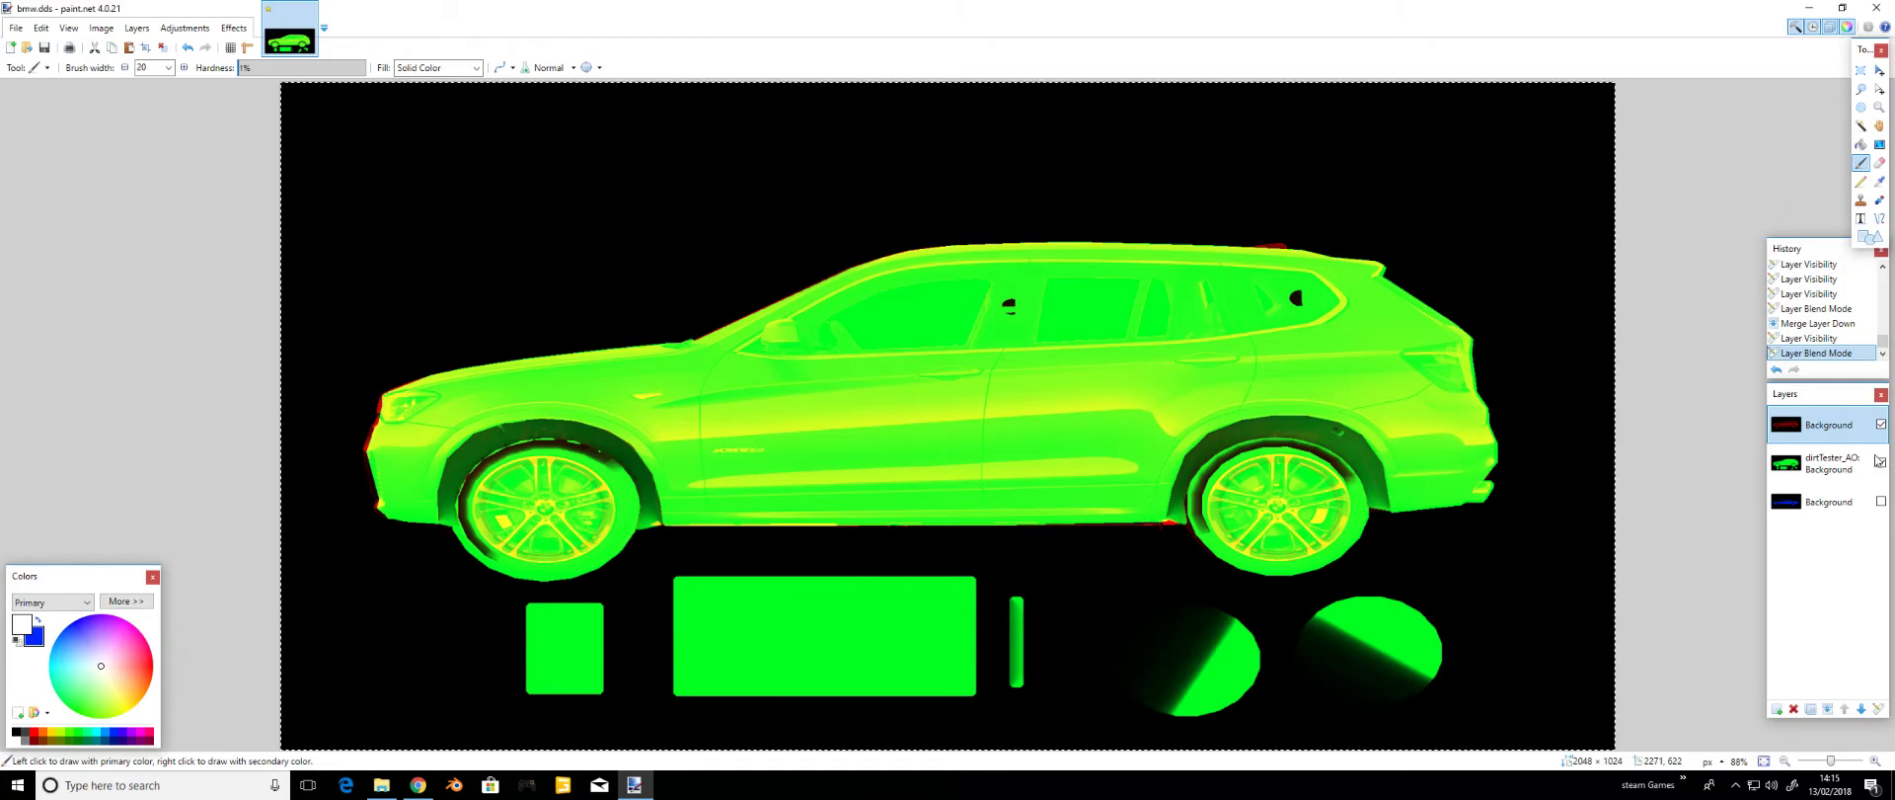
{"action": "left_click", "coordinate": [1828, 709]}
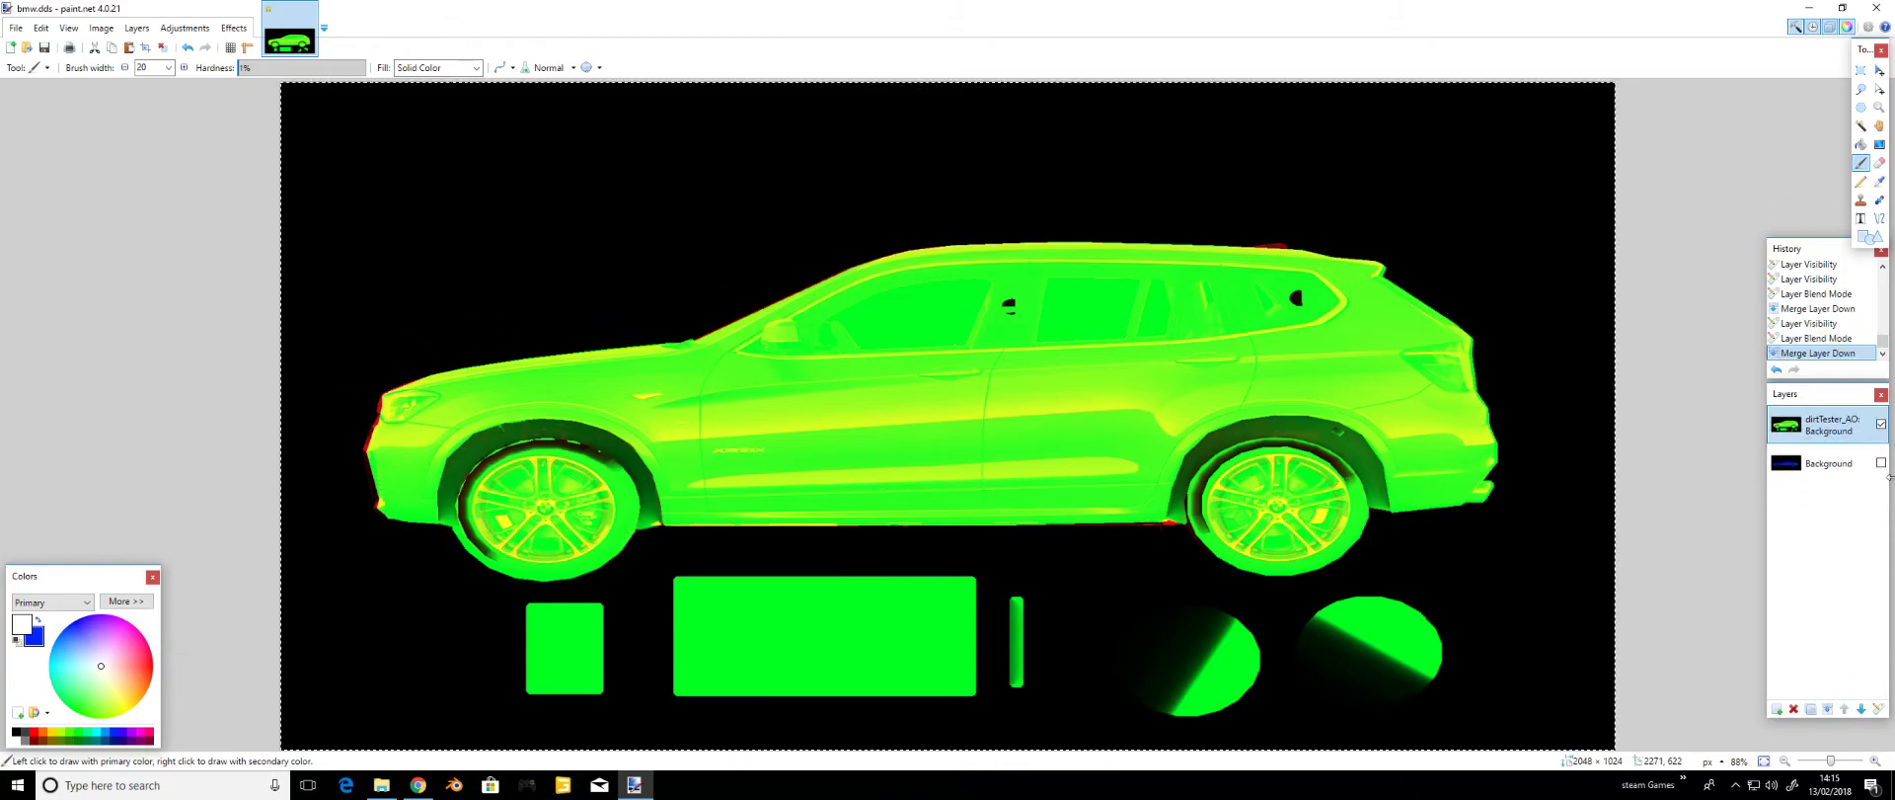
{"action": "left_click", "coordinate": [1882, 464]}
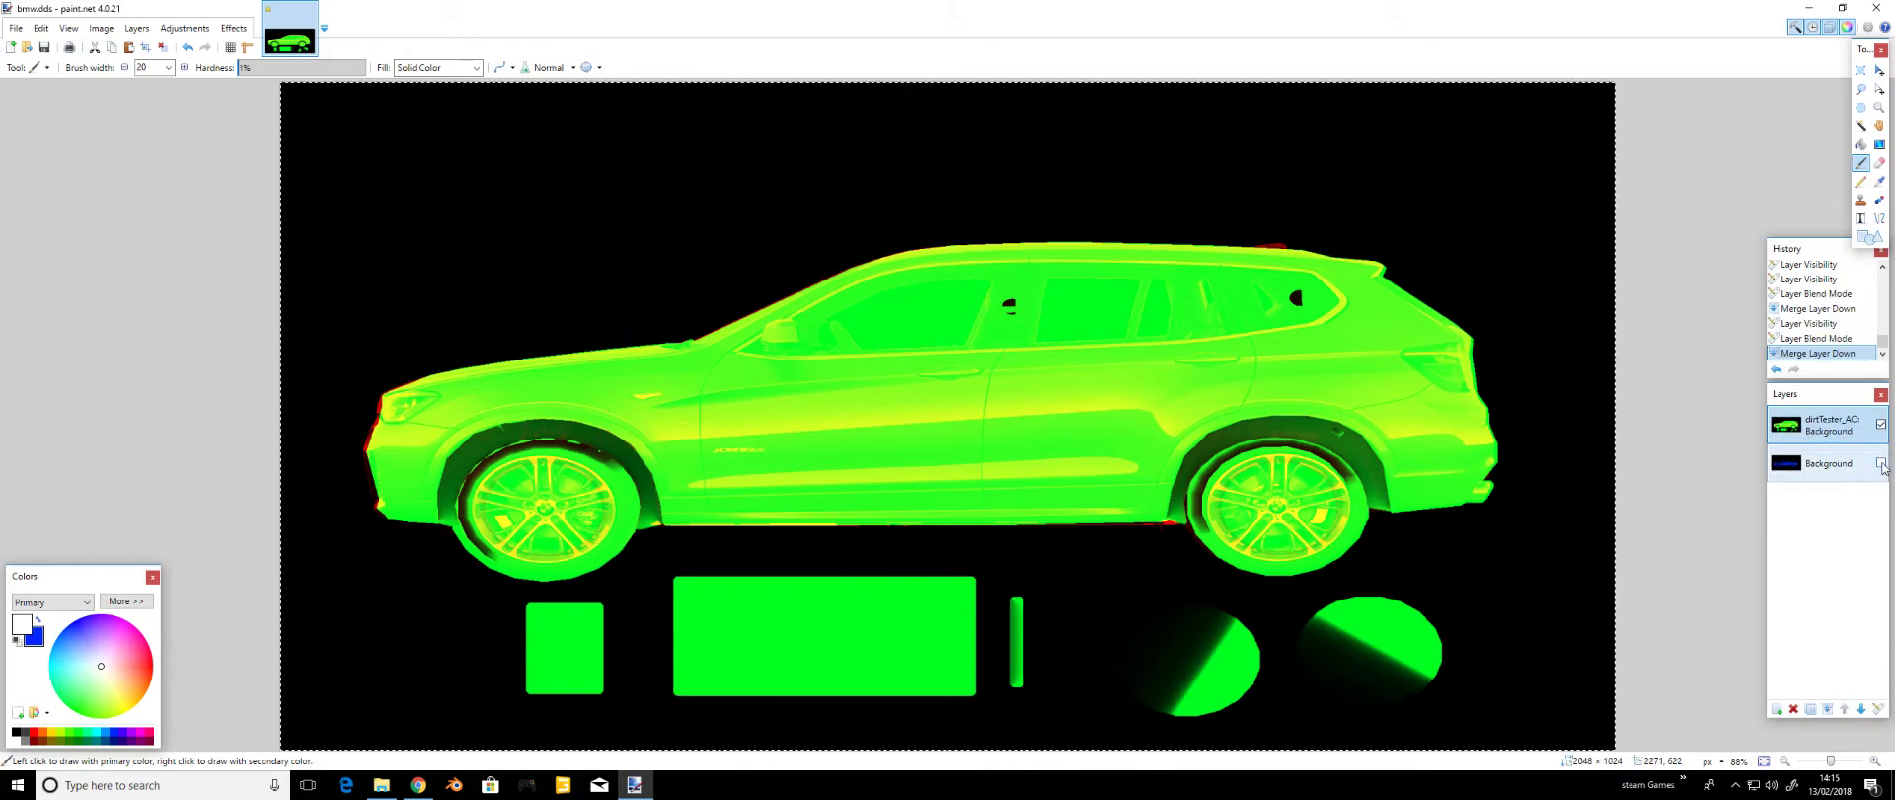
- Set the merged layer to Additive and merge it with the blue Background into one layer
{"action": "double_click", "coordinate": [1834, 422]}
{"action": "left_click", "coordinate": [926, 401]}
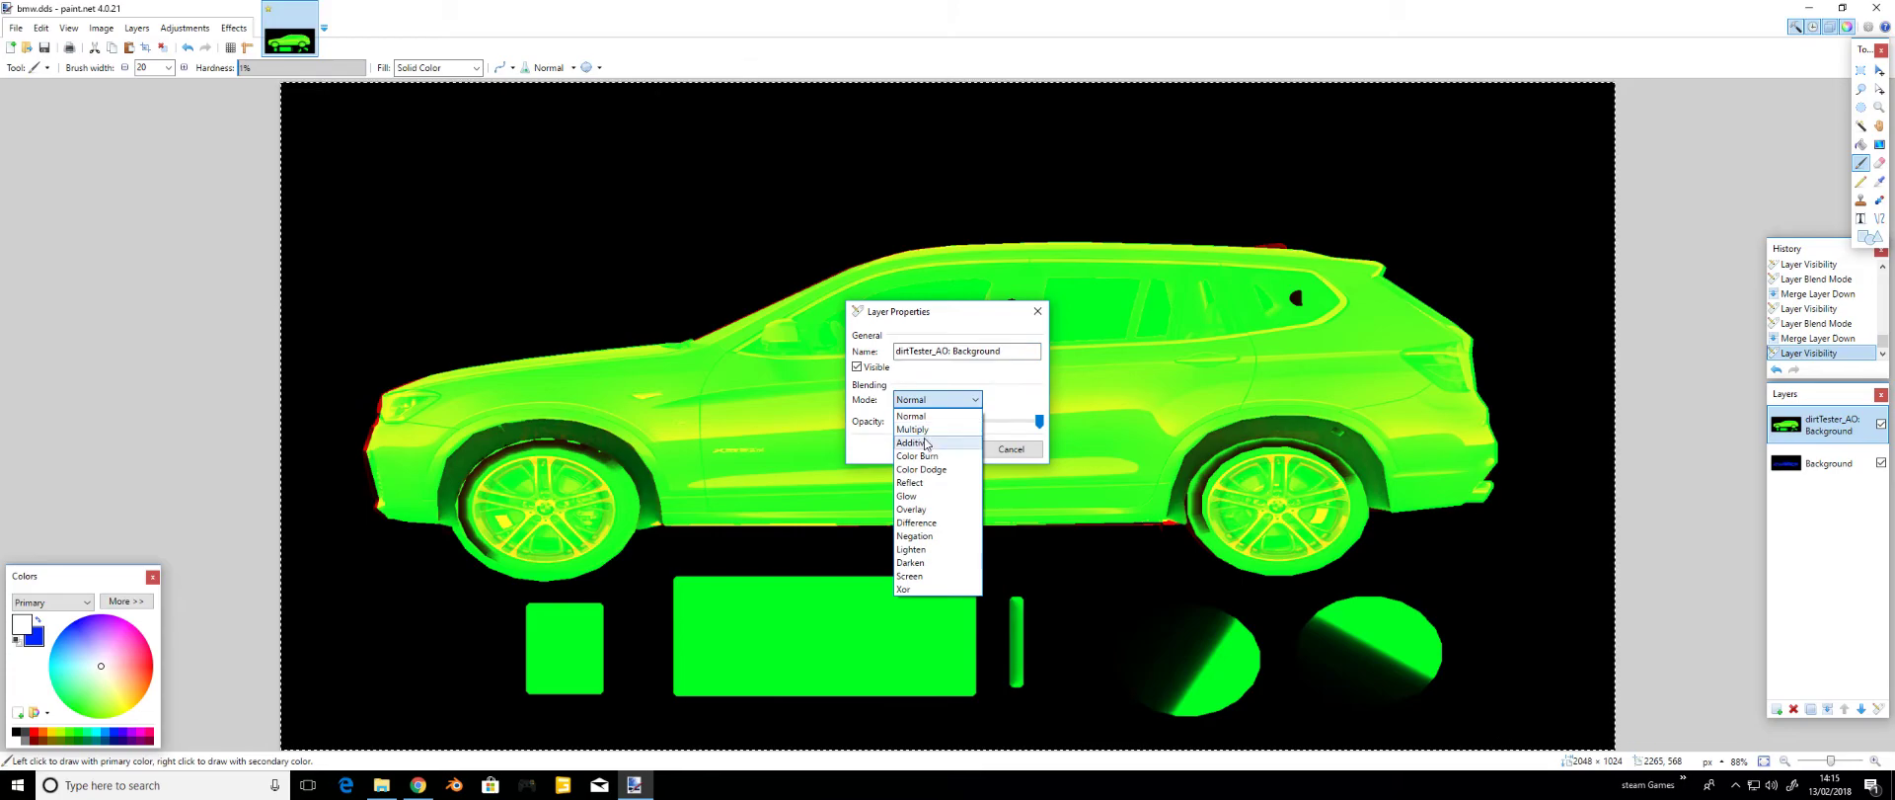
{"action": "left_click", "coordinate": [930, 440]}
{"action": "left_click", "coordinate": [946, 451]}
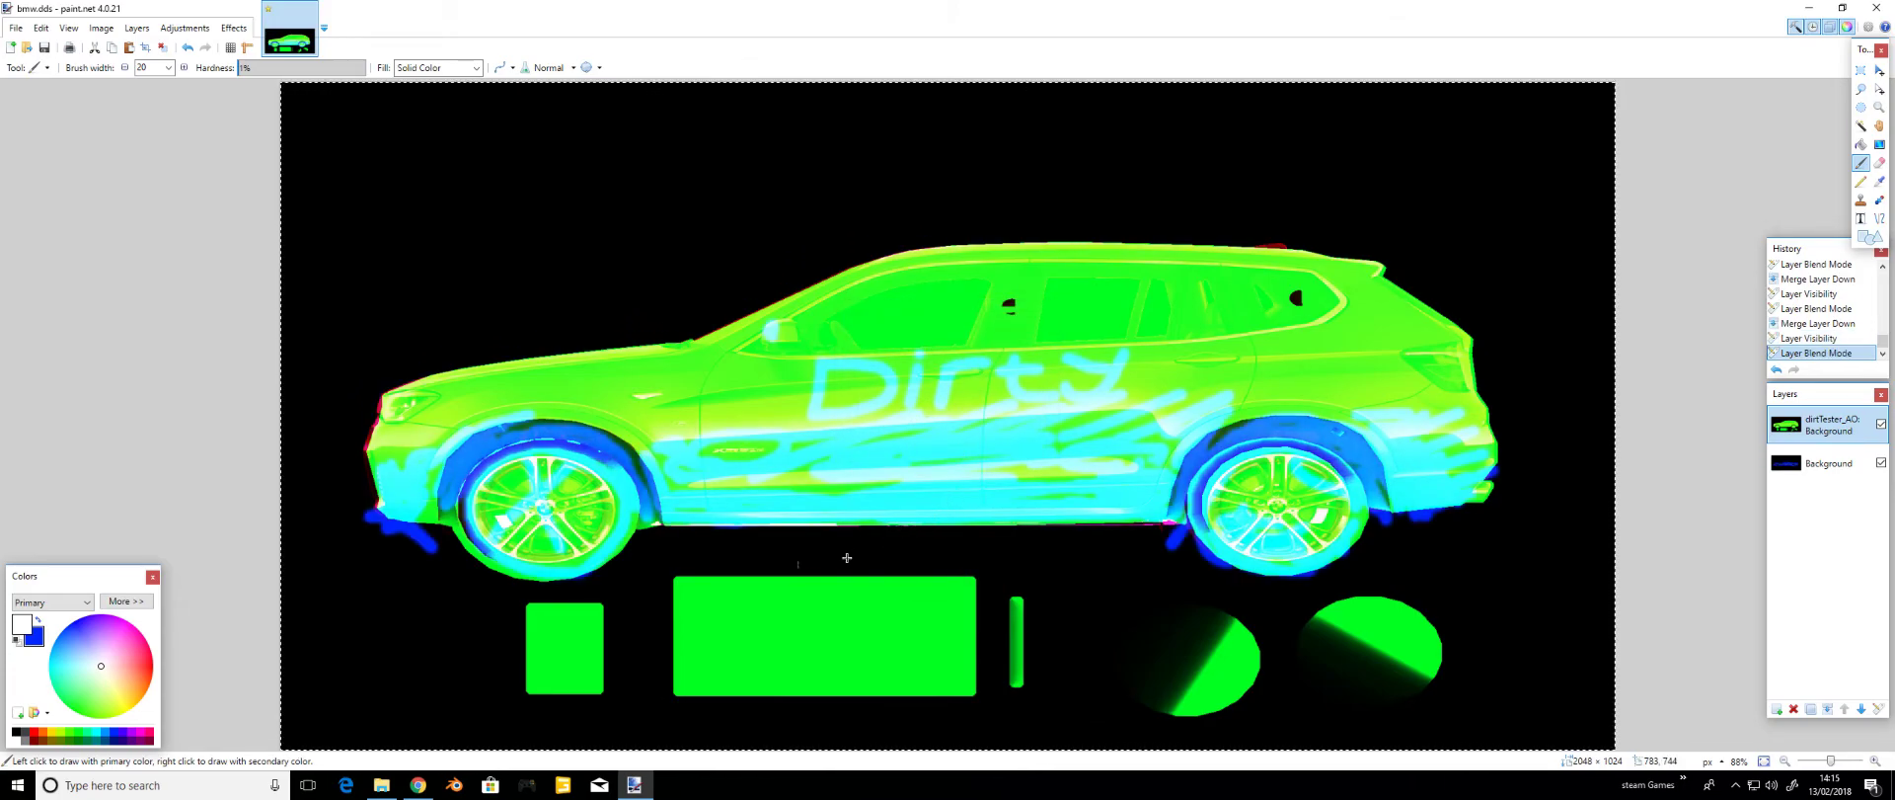
{"action": "left_click", "coordinate": [1828, 707]}
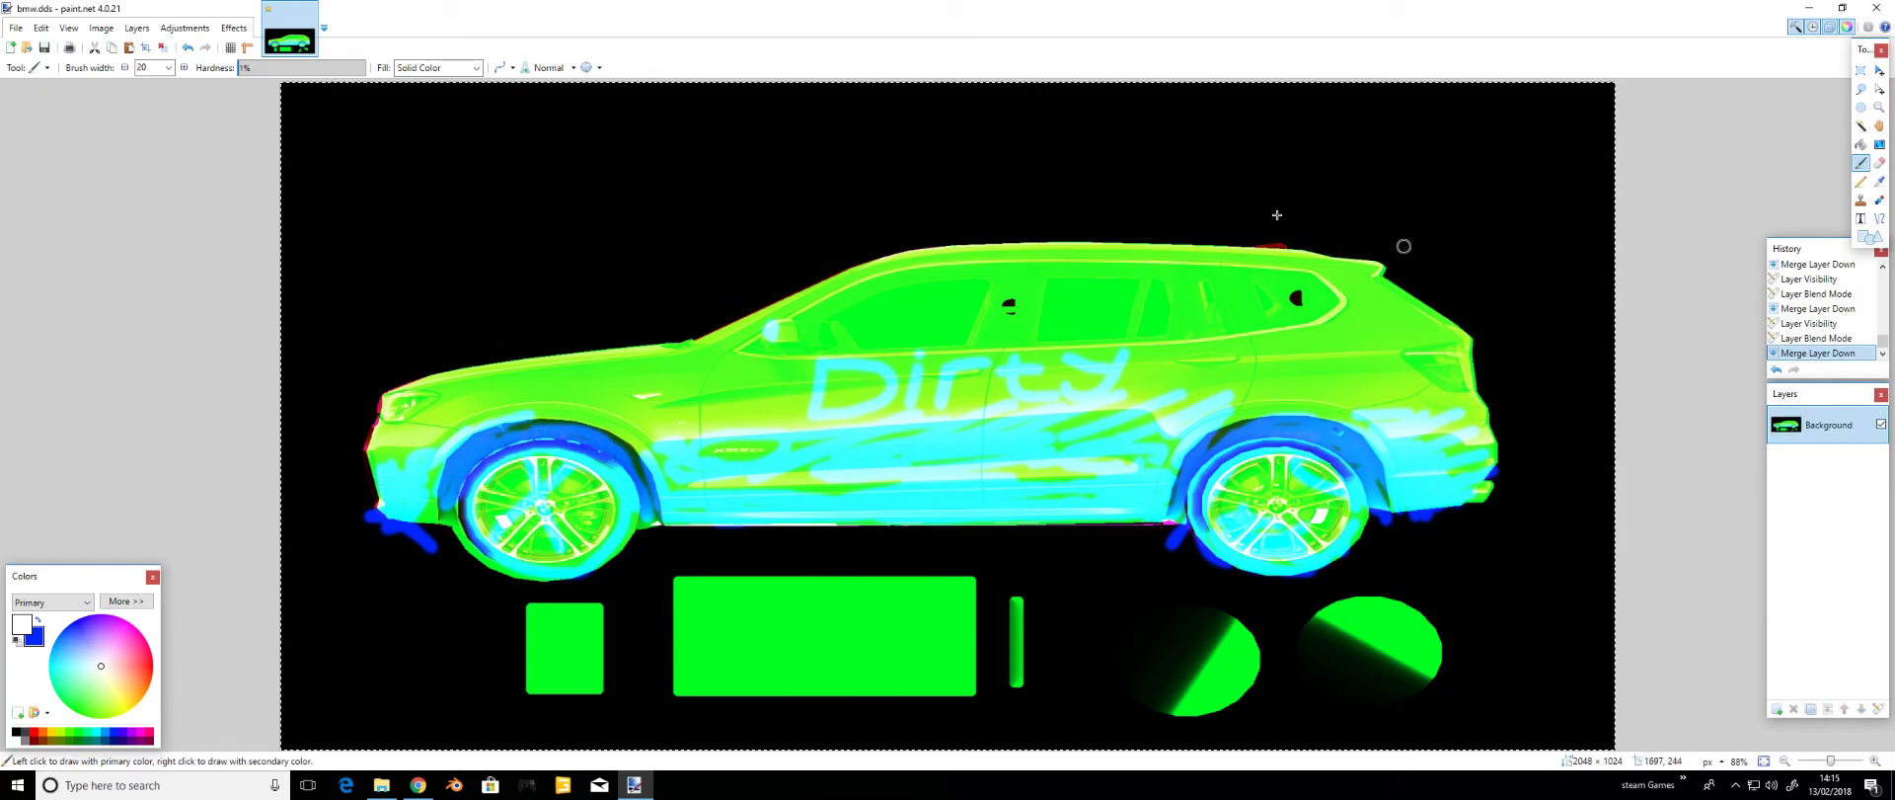
- Save the texture as bmw_specular.dds, keeping the default DDS compression settings
{"action": "left_click", "coordinate": [15, 27]}
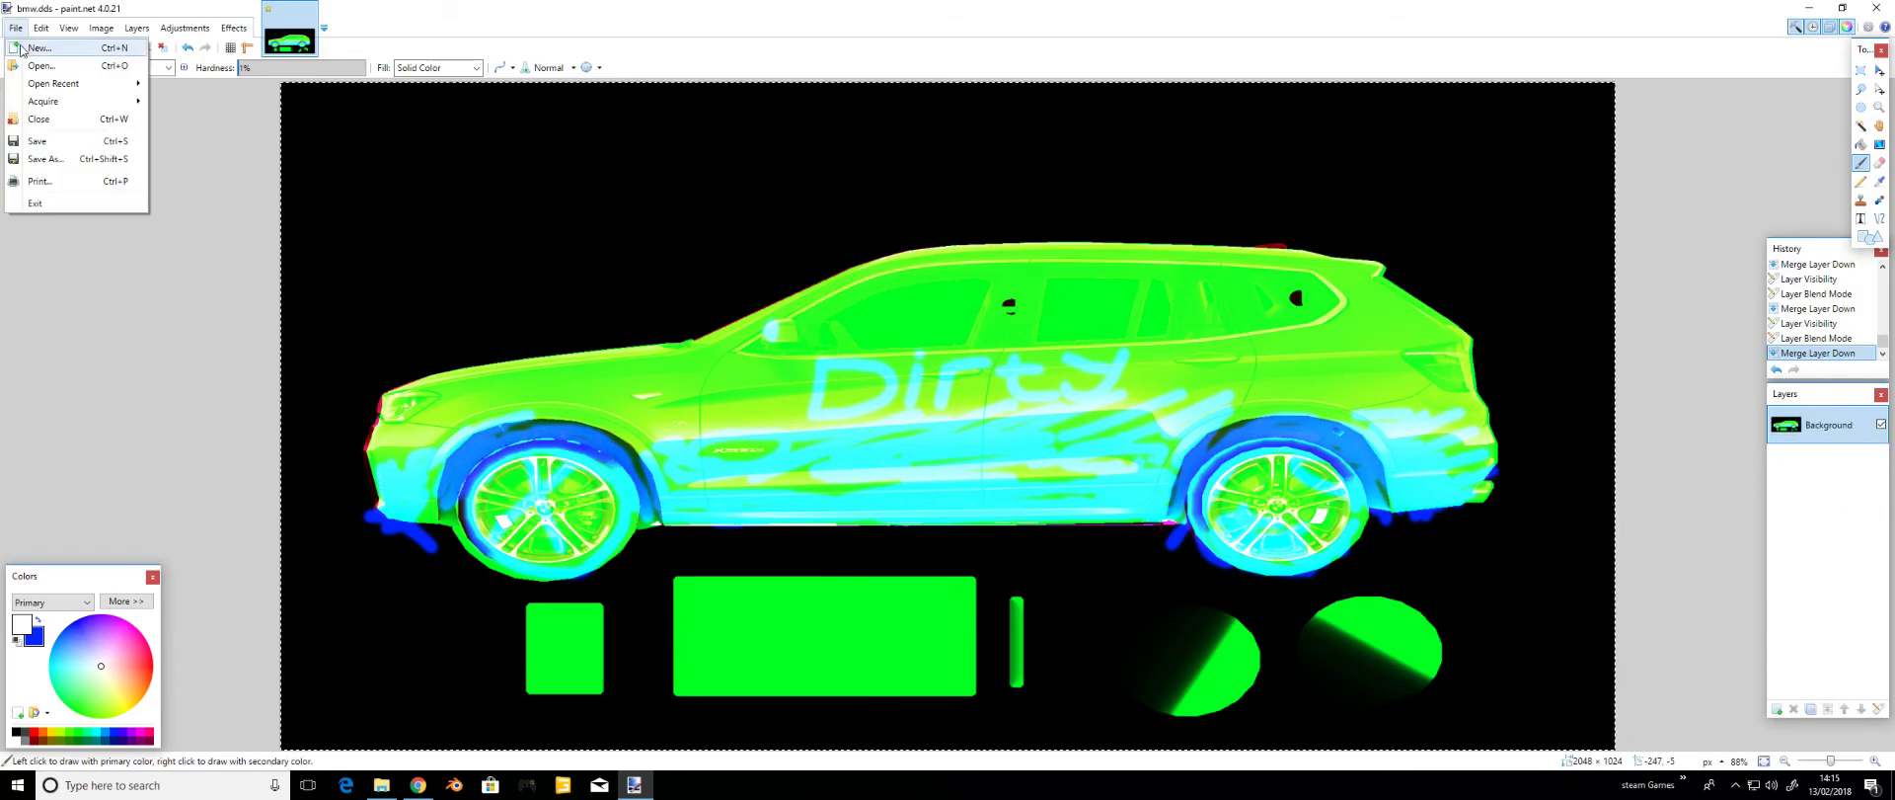
{"action": "left_click", "coordinate": [44, 158]}
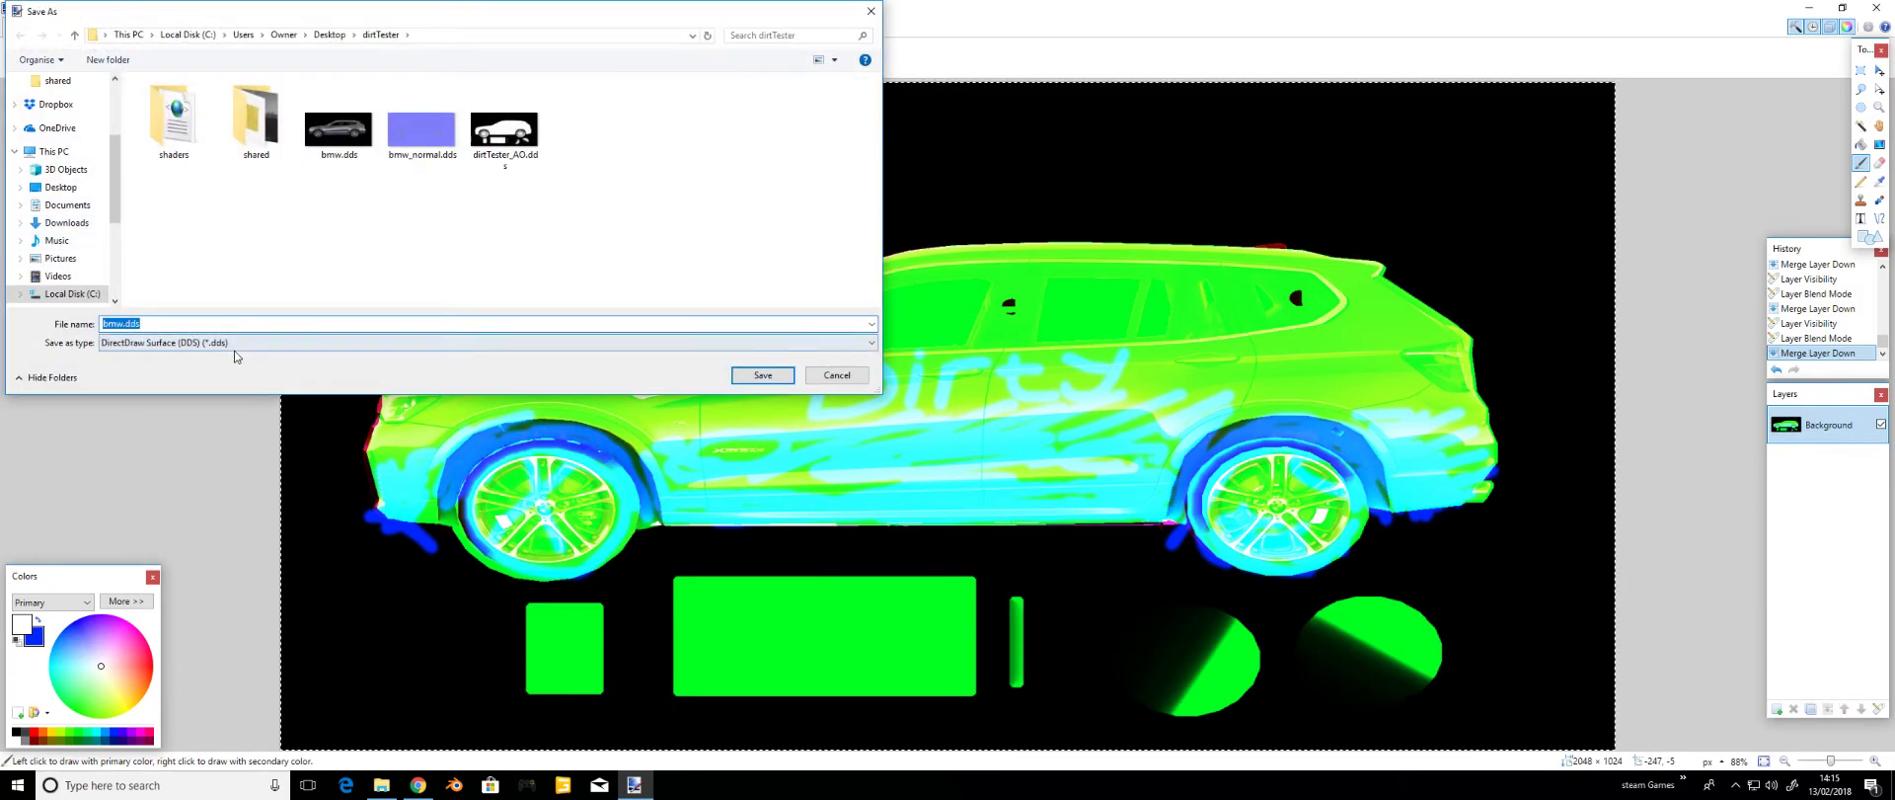
{"action": "left_click", "coordinate": [121, 324]}
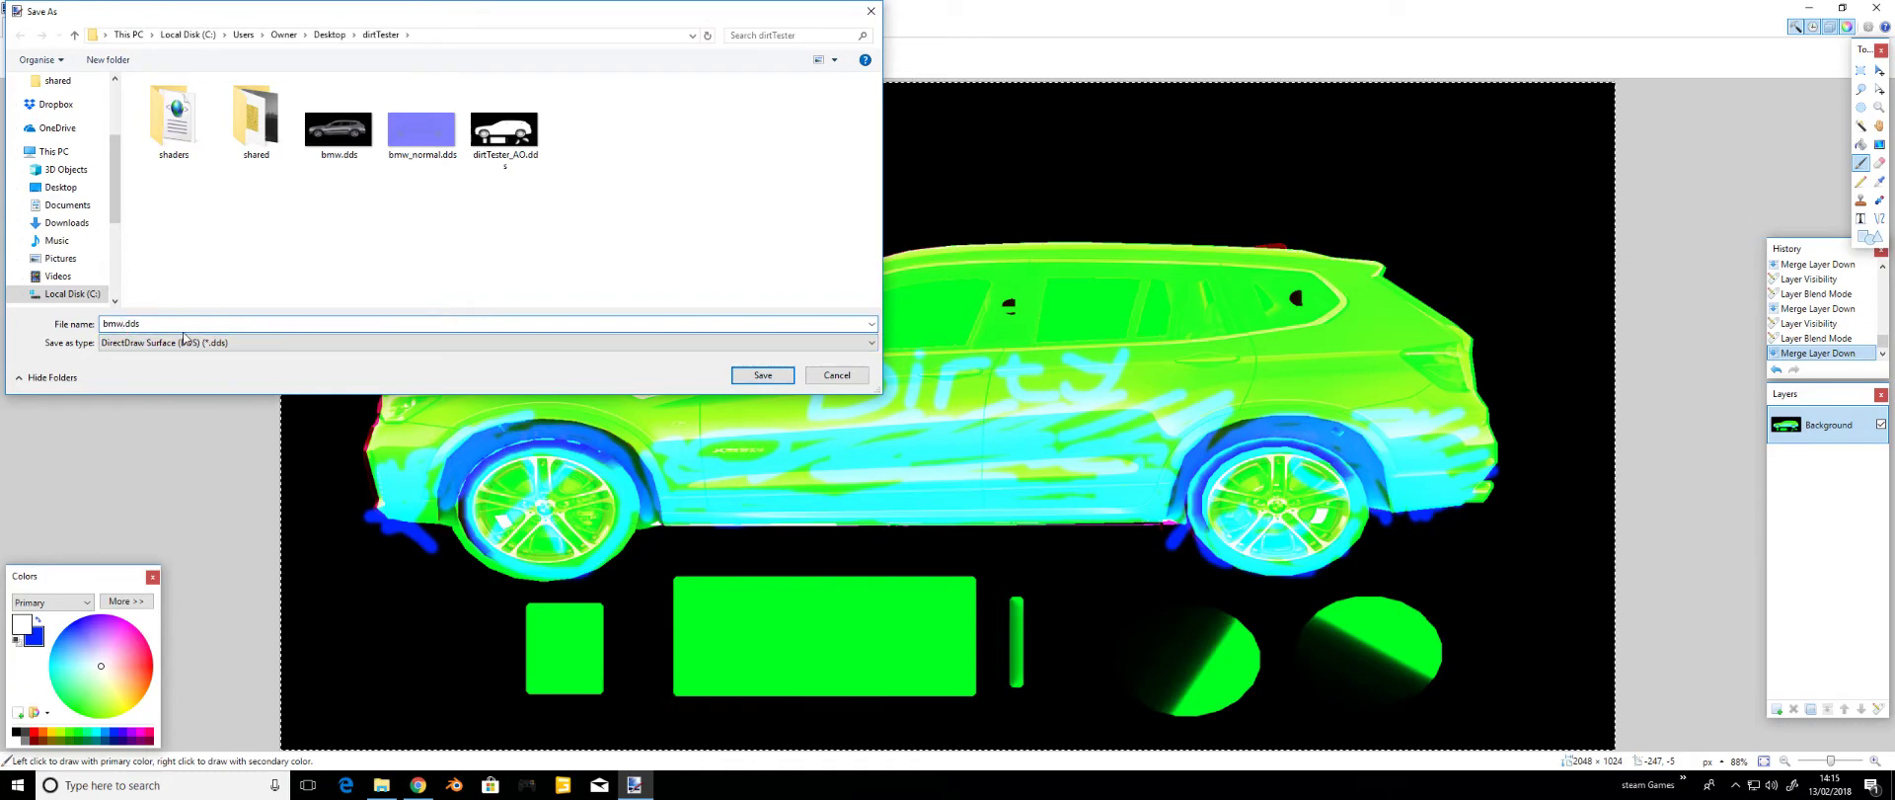
{"action": "type", "text": "_specular"}
{"action": "key", "text": "Return"}
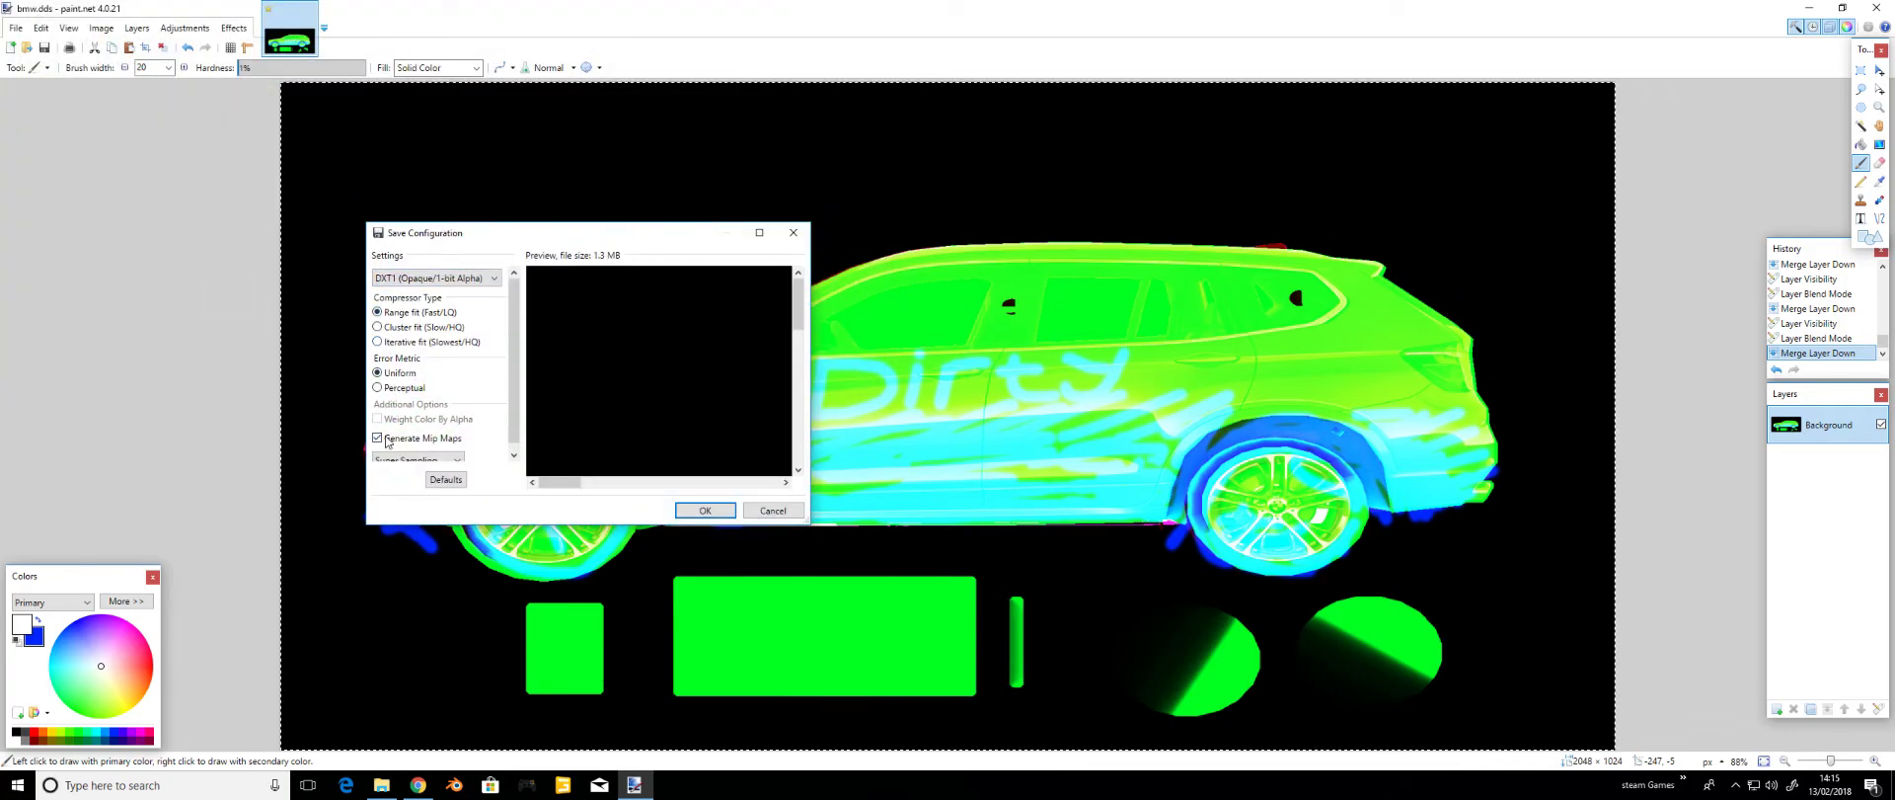
{"action": "left_click", "coordinate": [681, 509]}
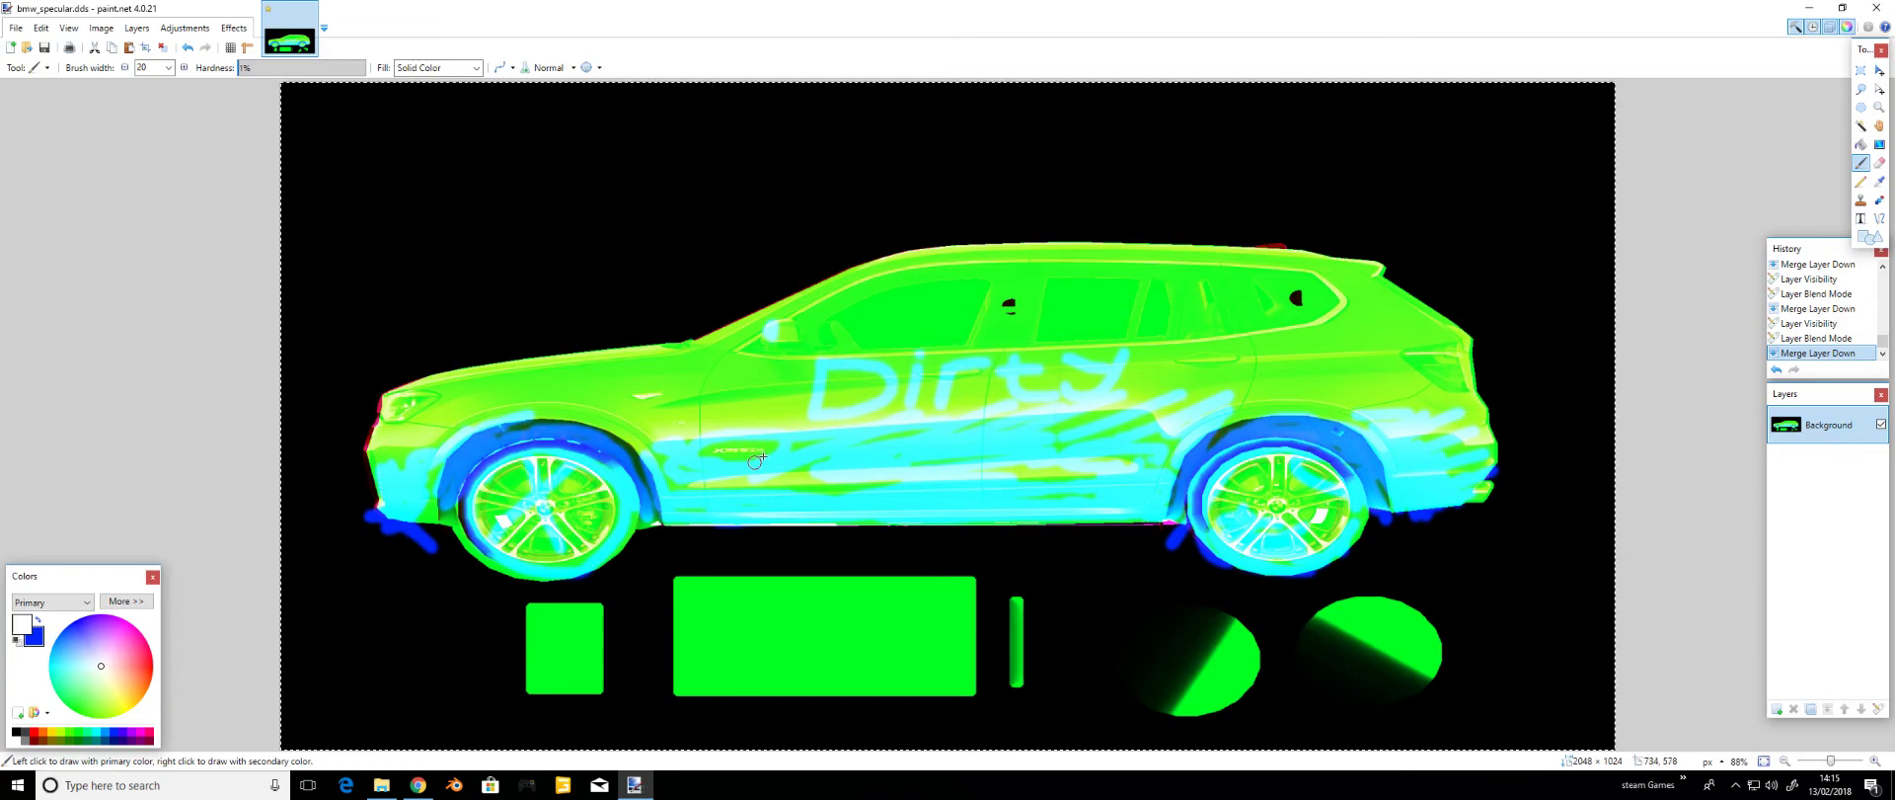
- Close paint.net and open DirtTesting.i3d in GIANTS Editor
{"action": "left_click", "coordinate": [1876, 8]}
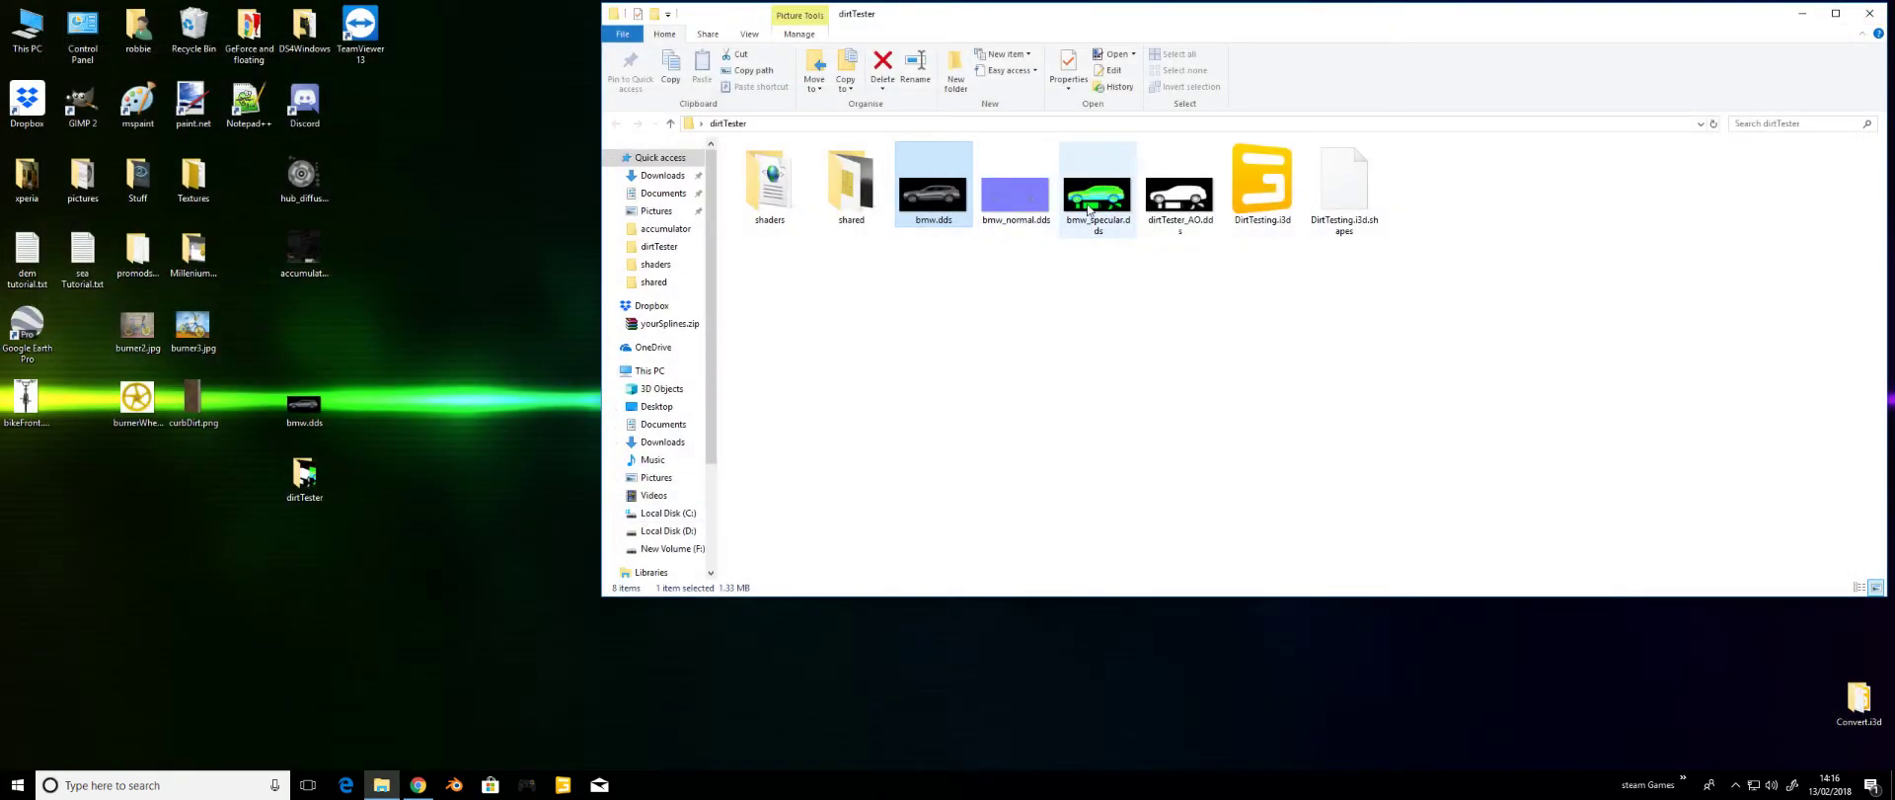
{"action": "left_click", "coordinate": [1251, 191]}
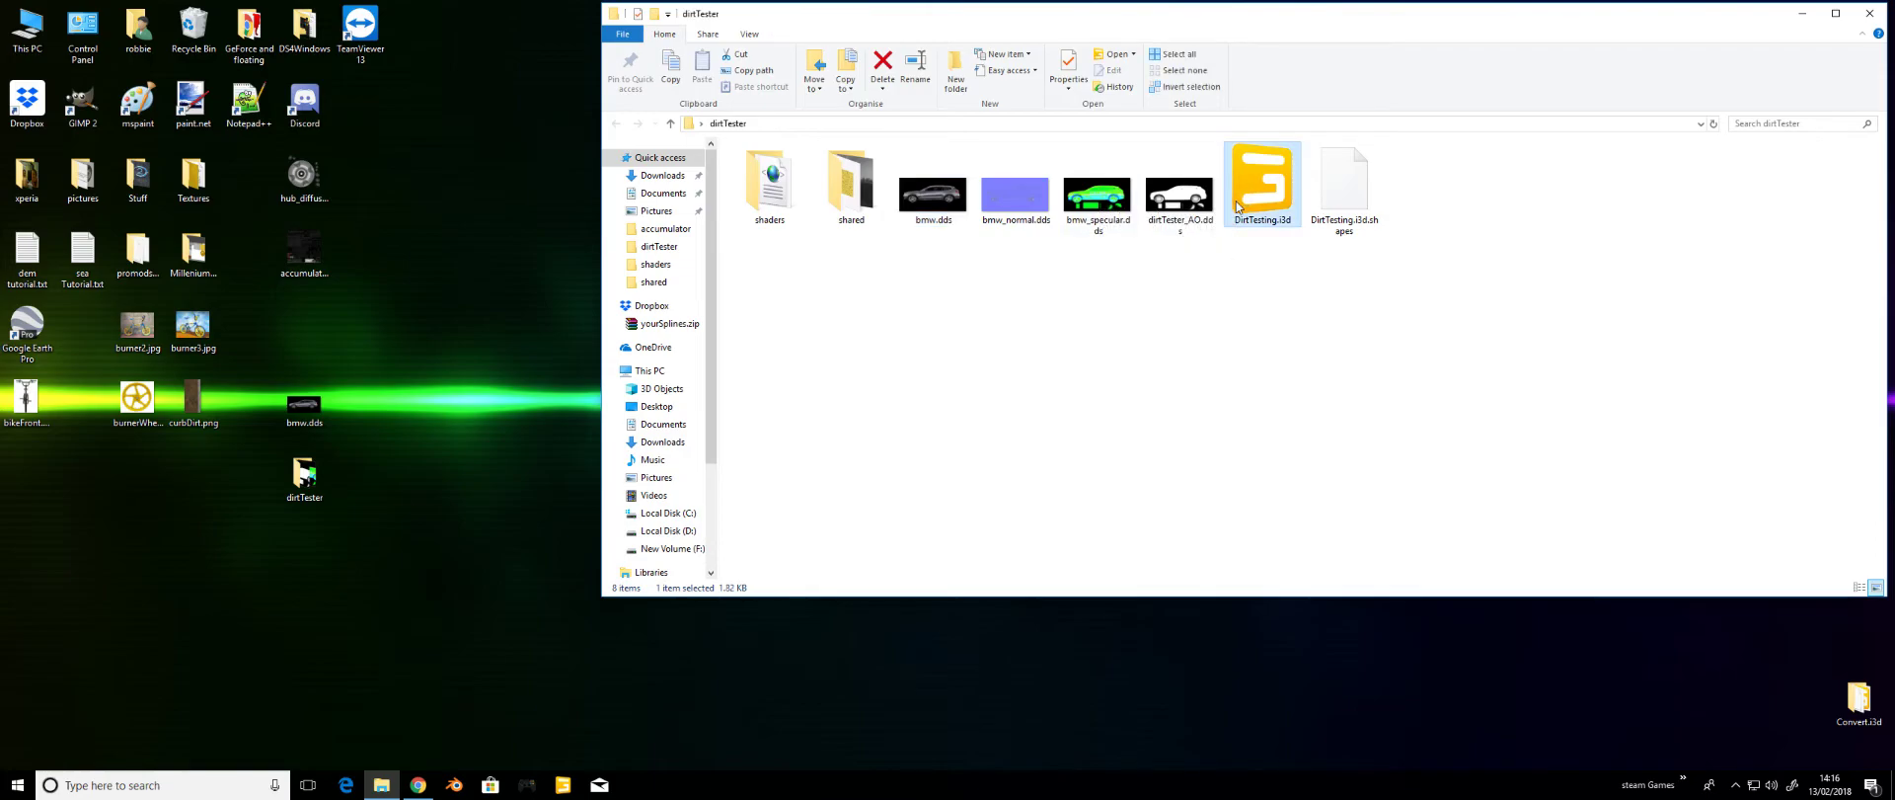
{"action": "double_click", "coordinate": [1239, 207]}
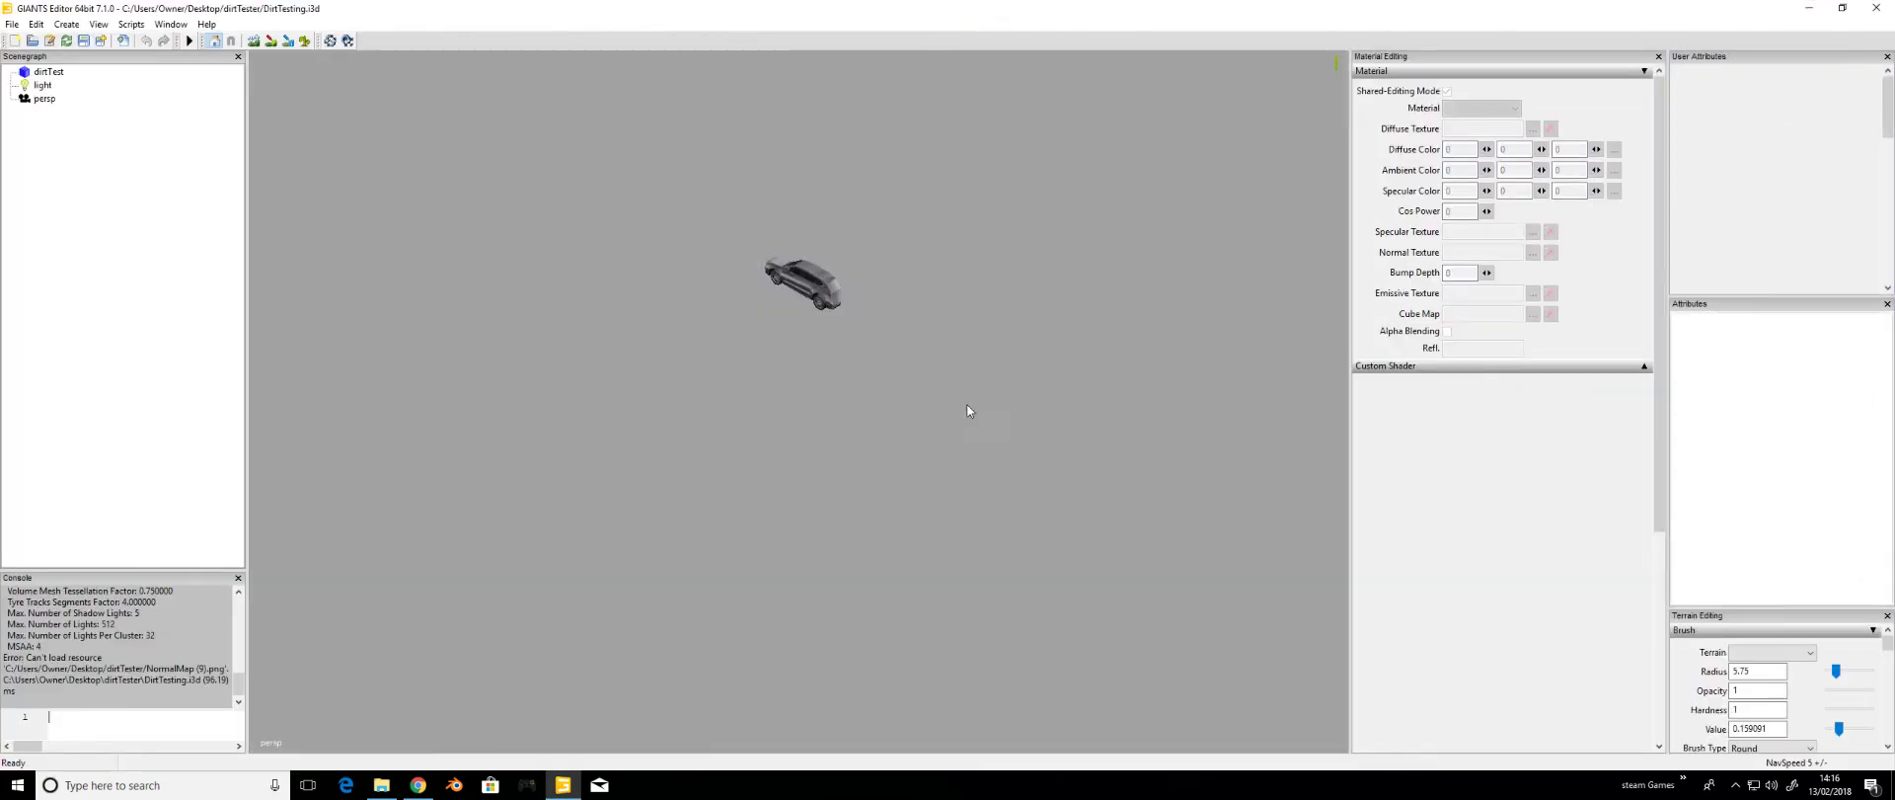
- Select the dirtTest car and load rough_cube.dds as its material's reflection cube map
{"action": "left_click_drag", "start_coordinate": [967, 411], "coordinate": [1042, 381]}
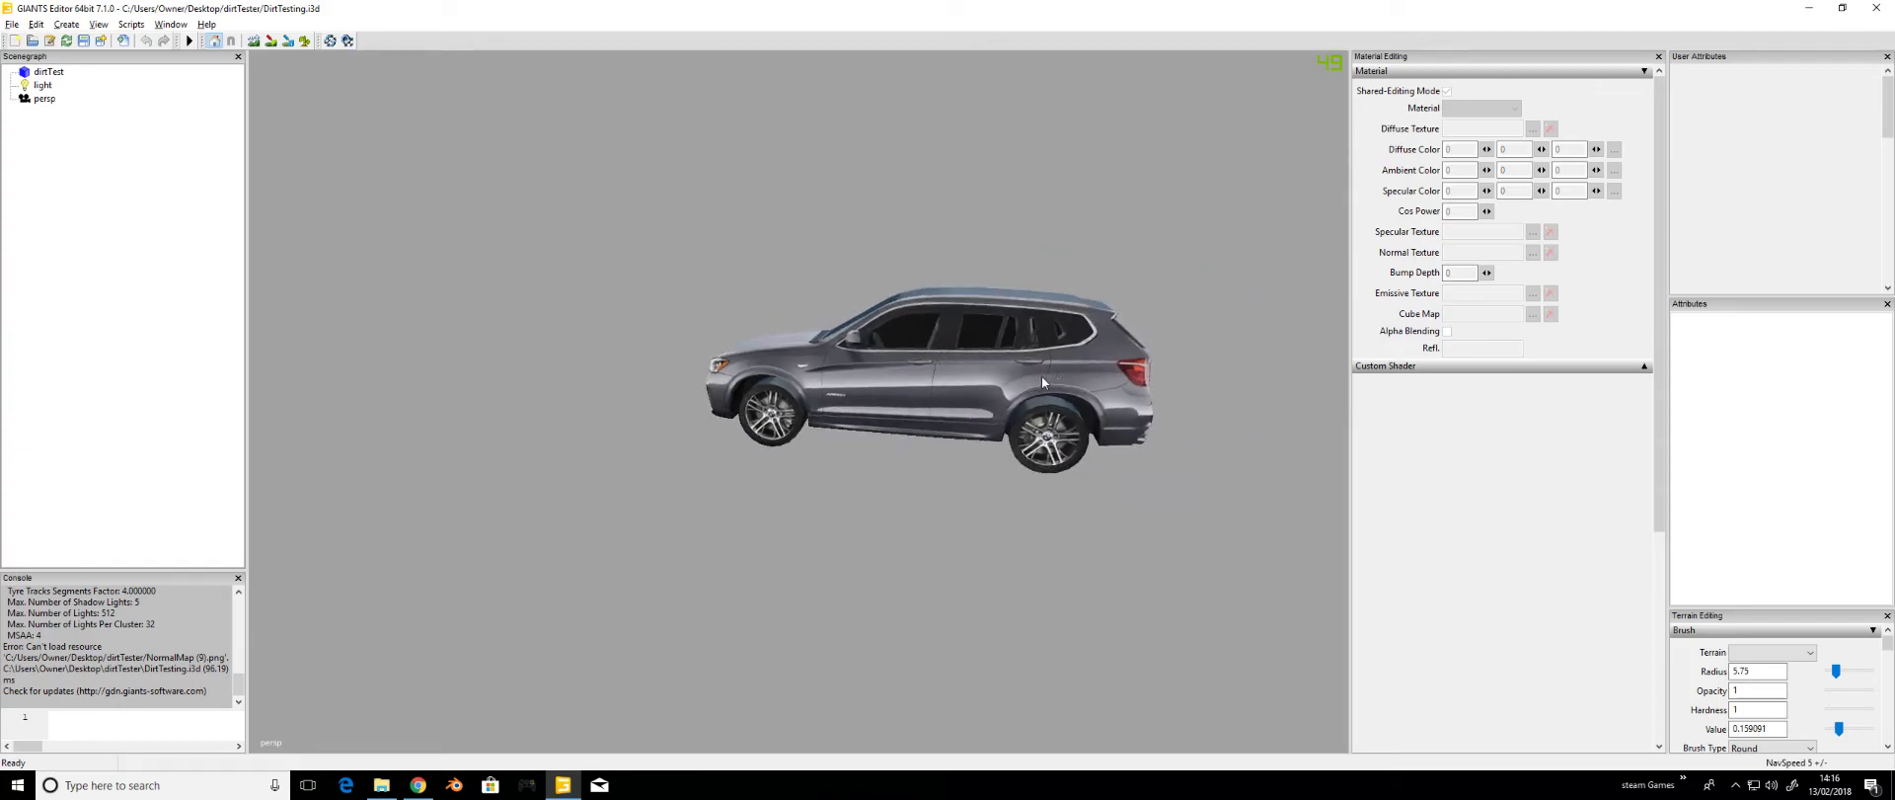
{"action": "scroll", "coordinate": [1042, 383], "scroll_direction": "up", "scroll_amount": 5}
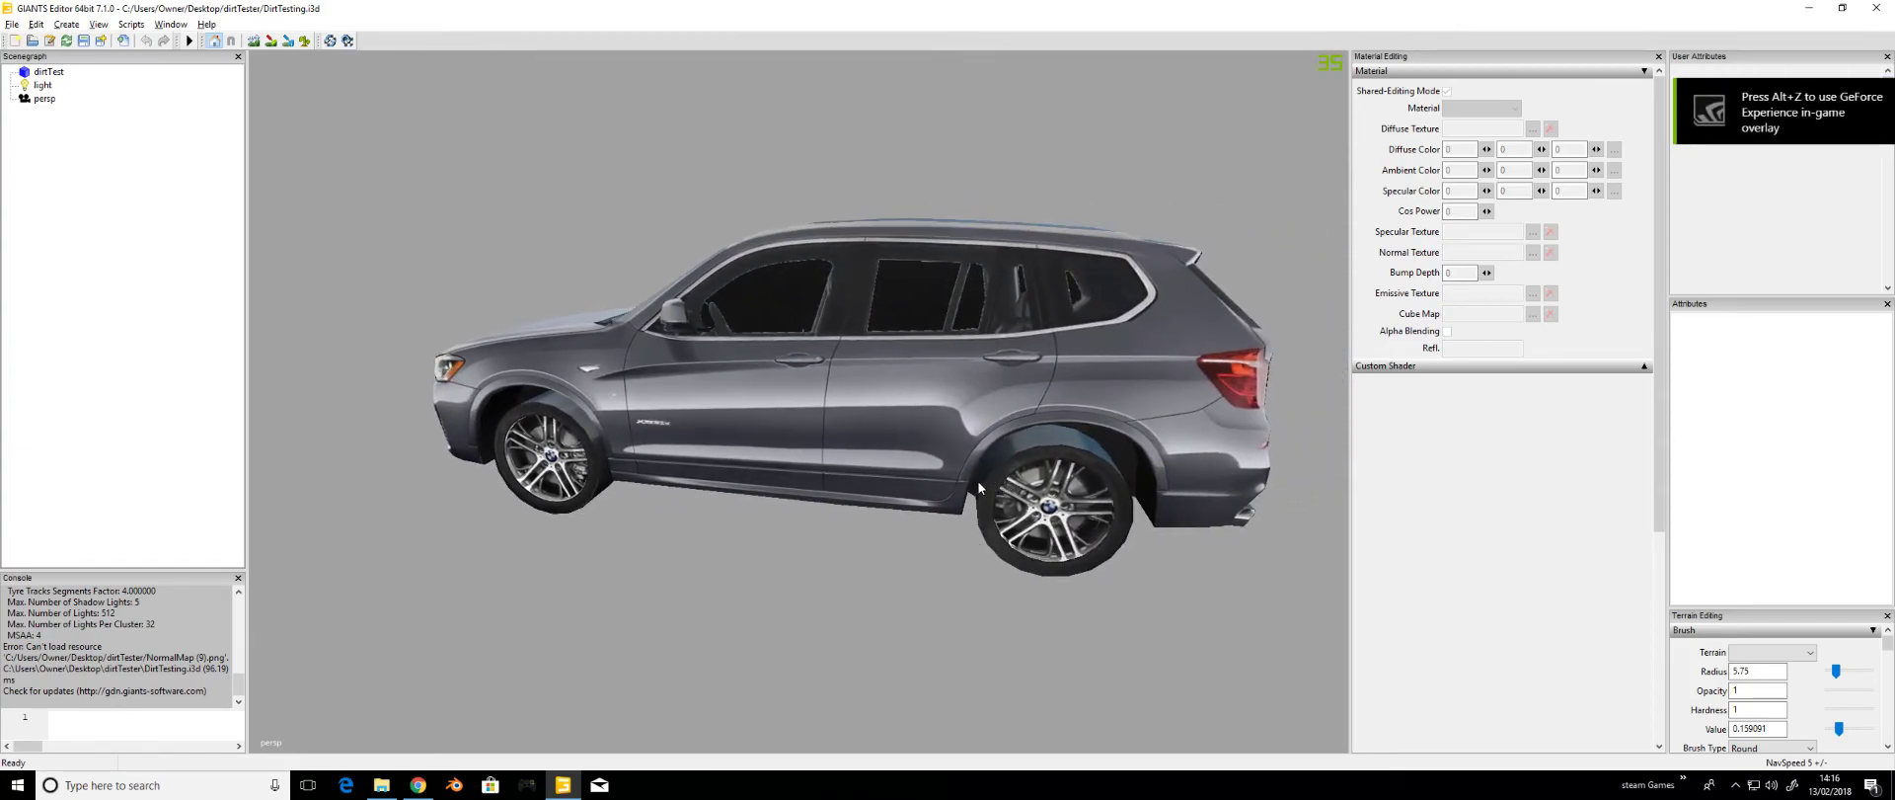
{"action": "left_click", "coordinate": [42, 72]}
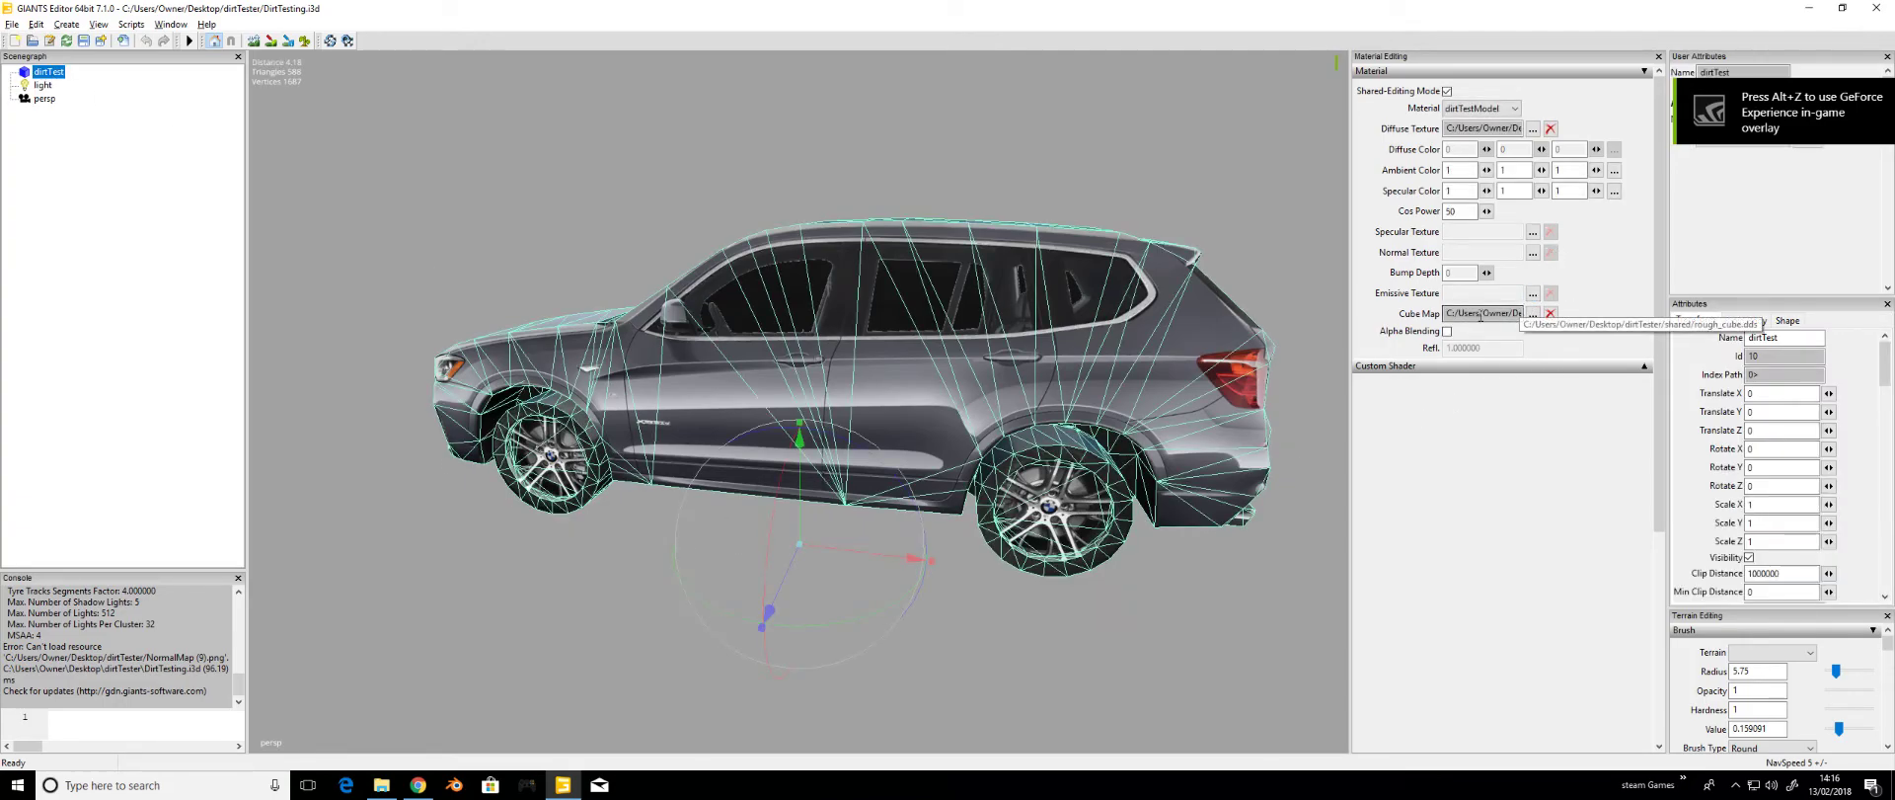
{"action": "left_click", "coordinate": [1533, 314]}
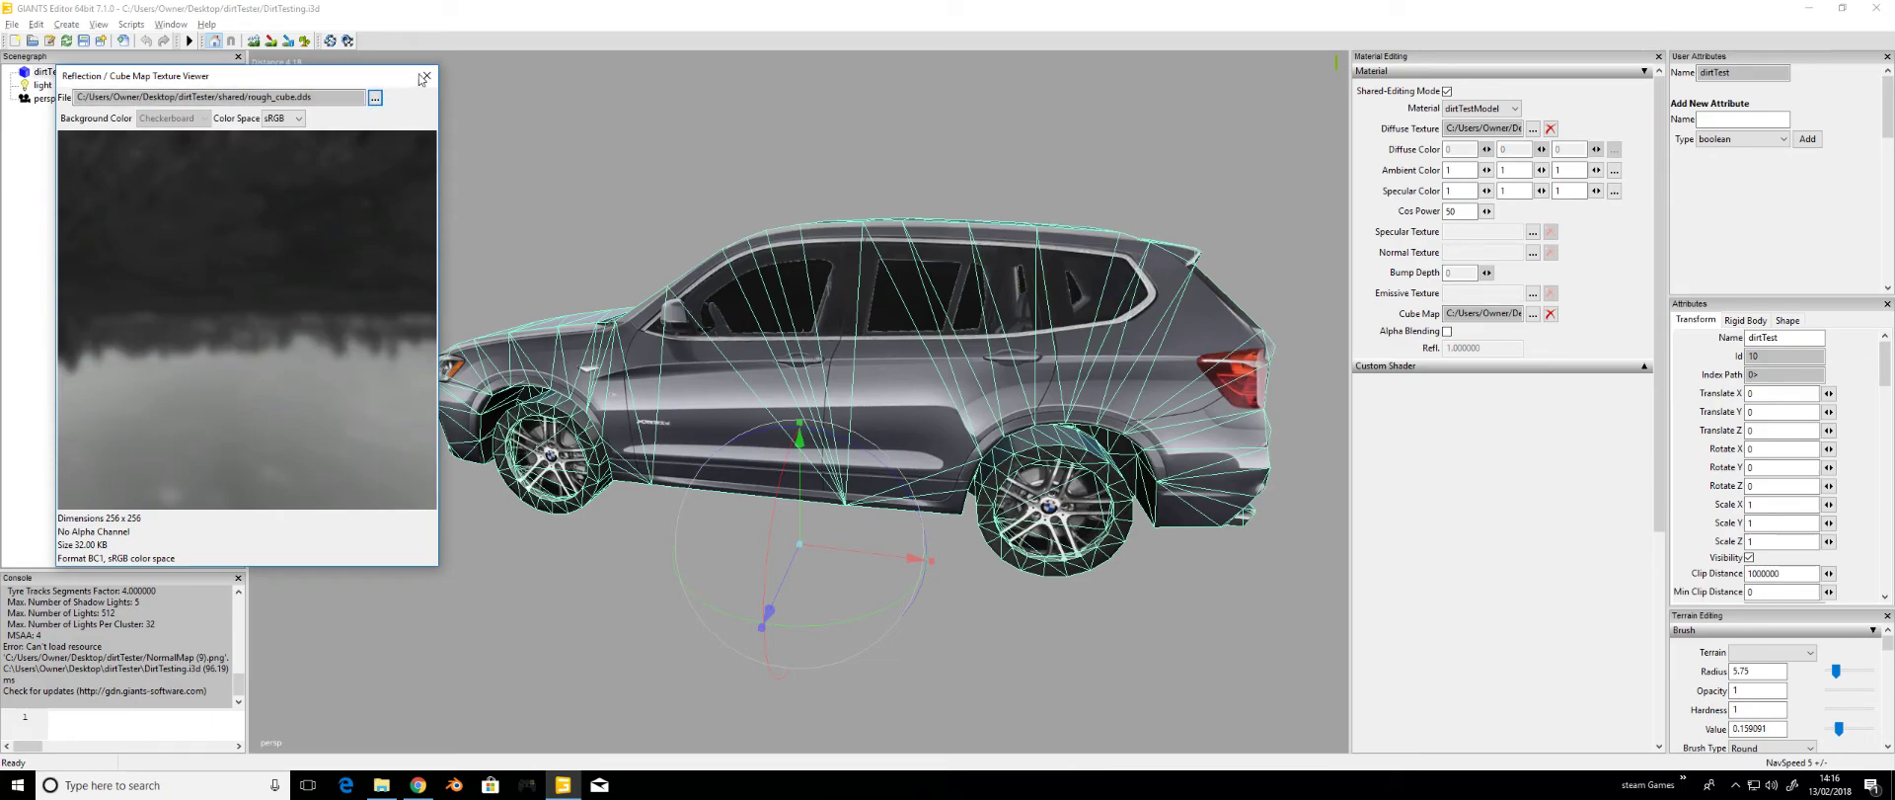
{"action": "left_click", "coordinate": [375, 98]}
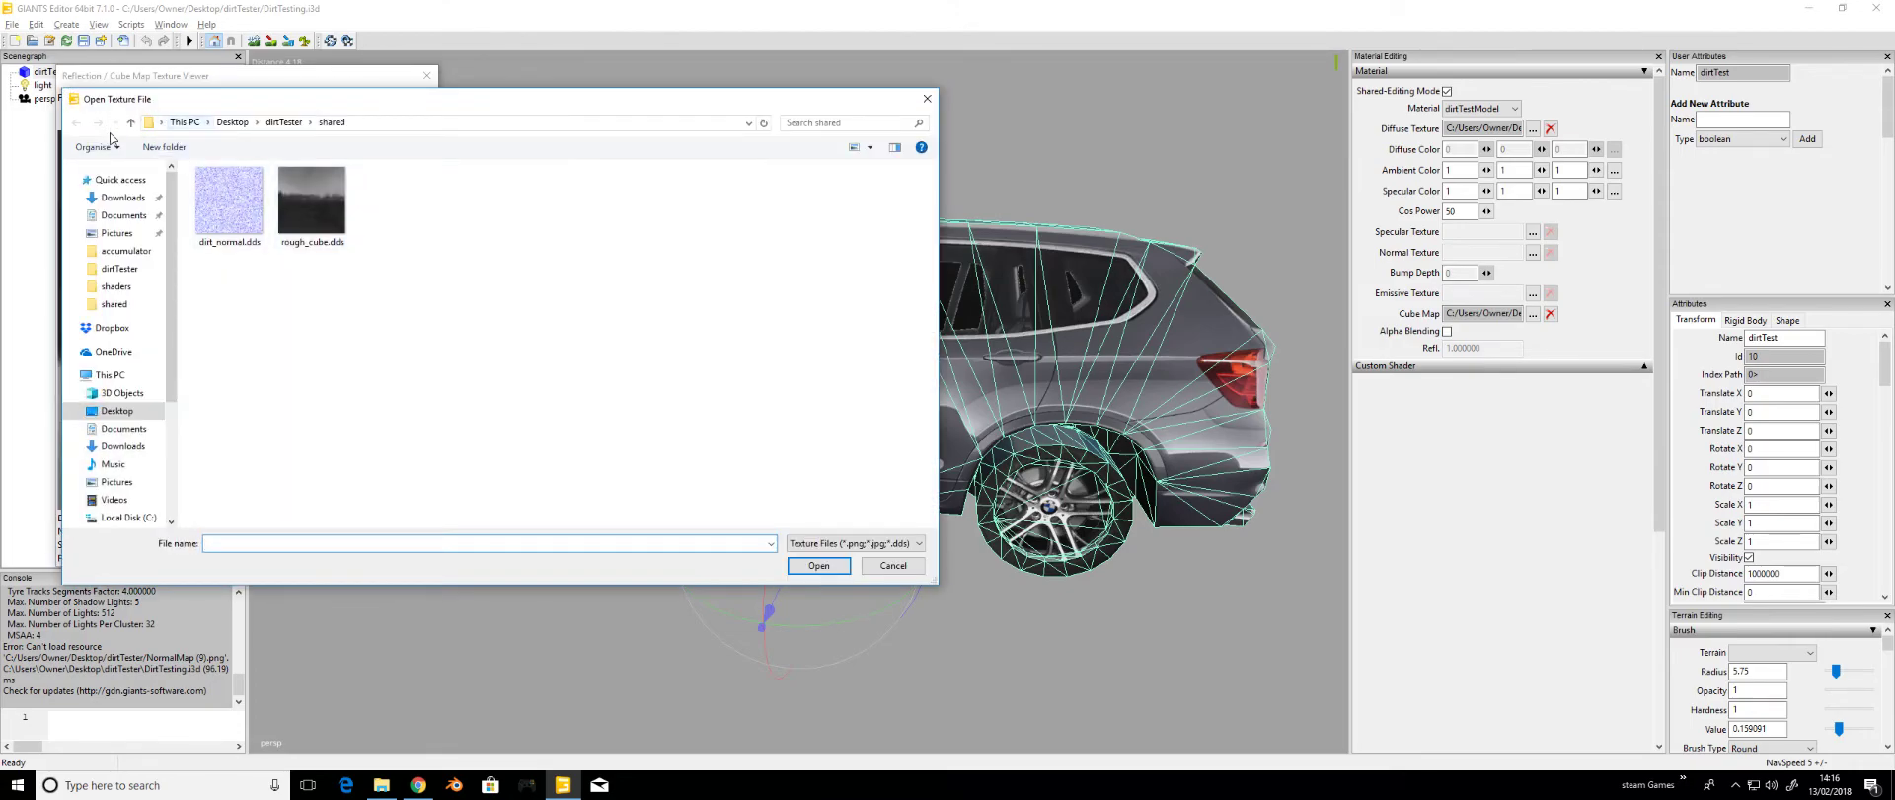
{"action": "double_click", "coordinate": [309, 199]}
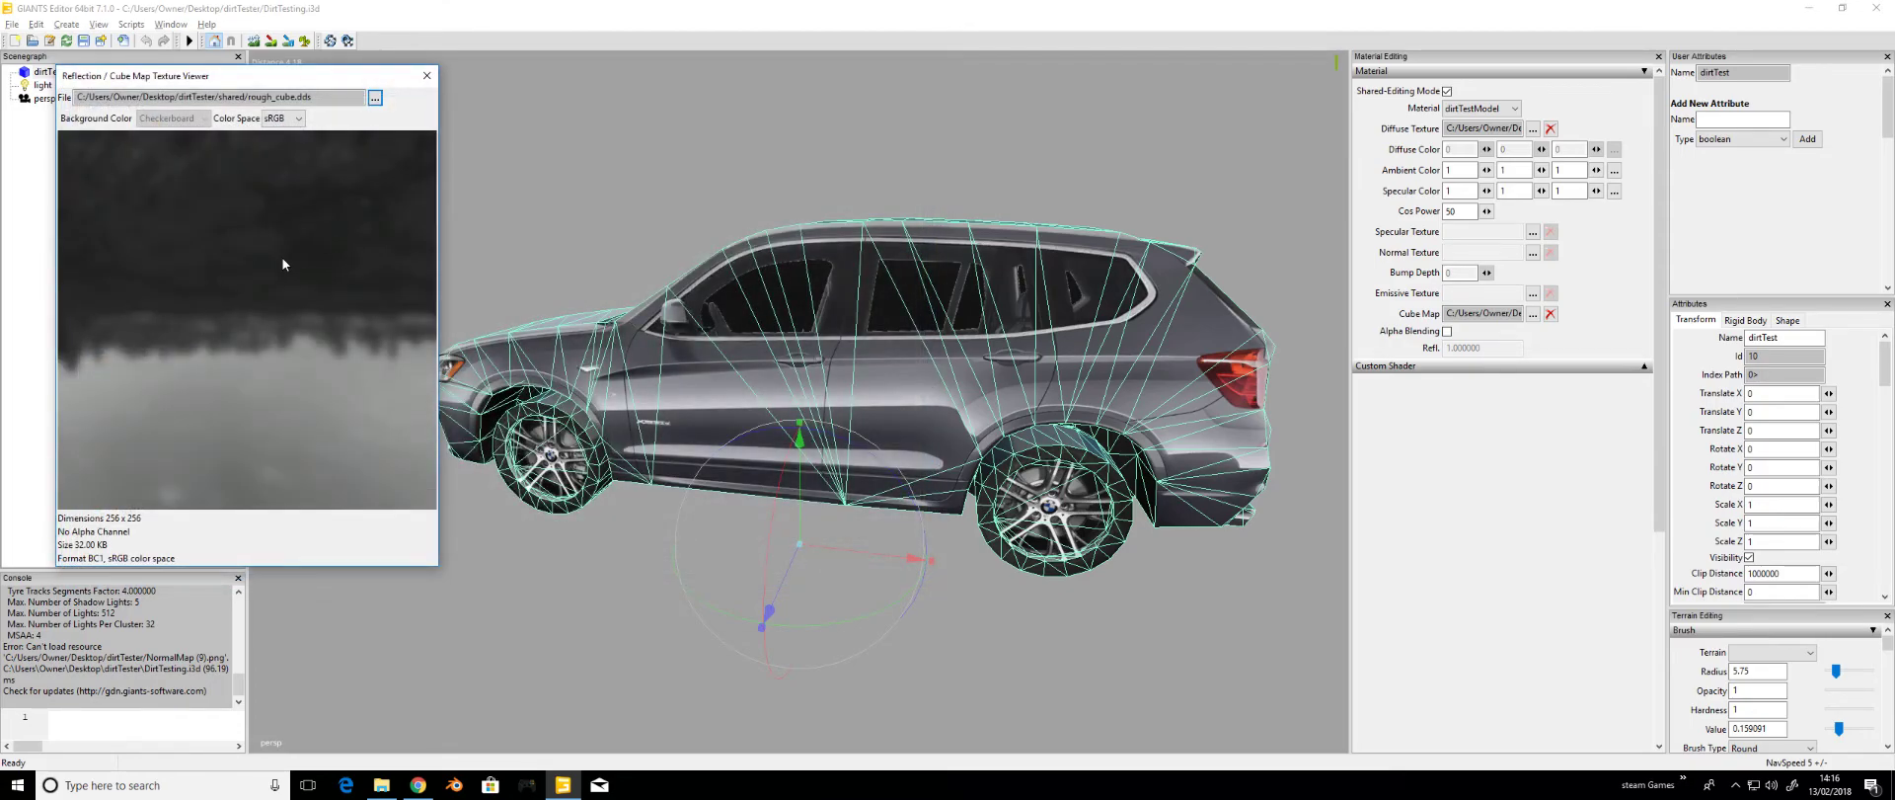
{"action": "key", "text": "Escape"}
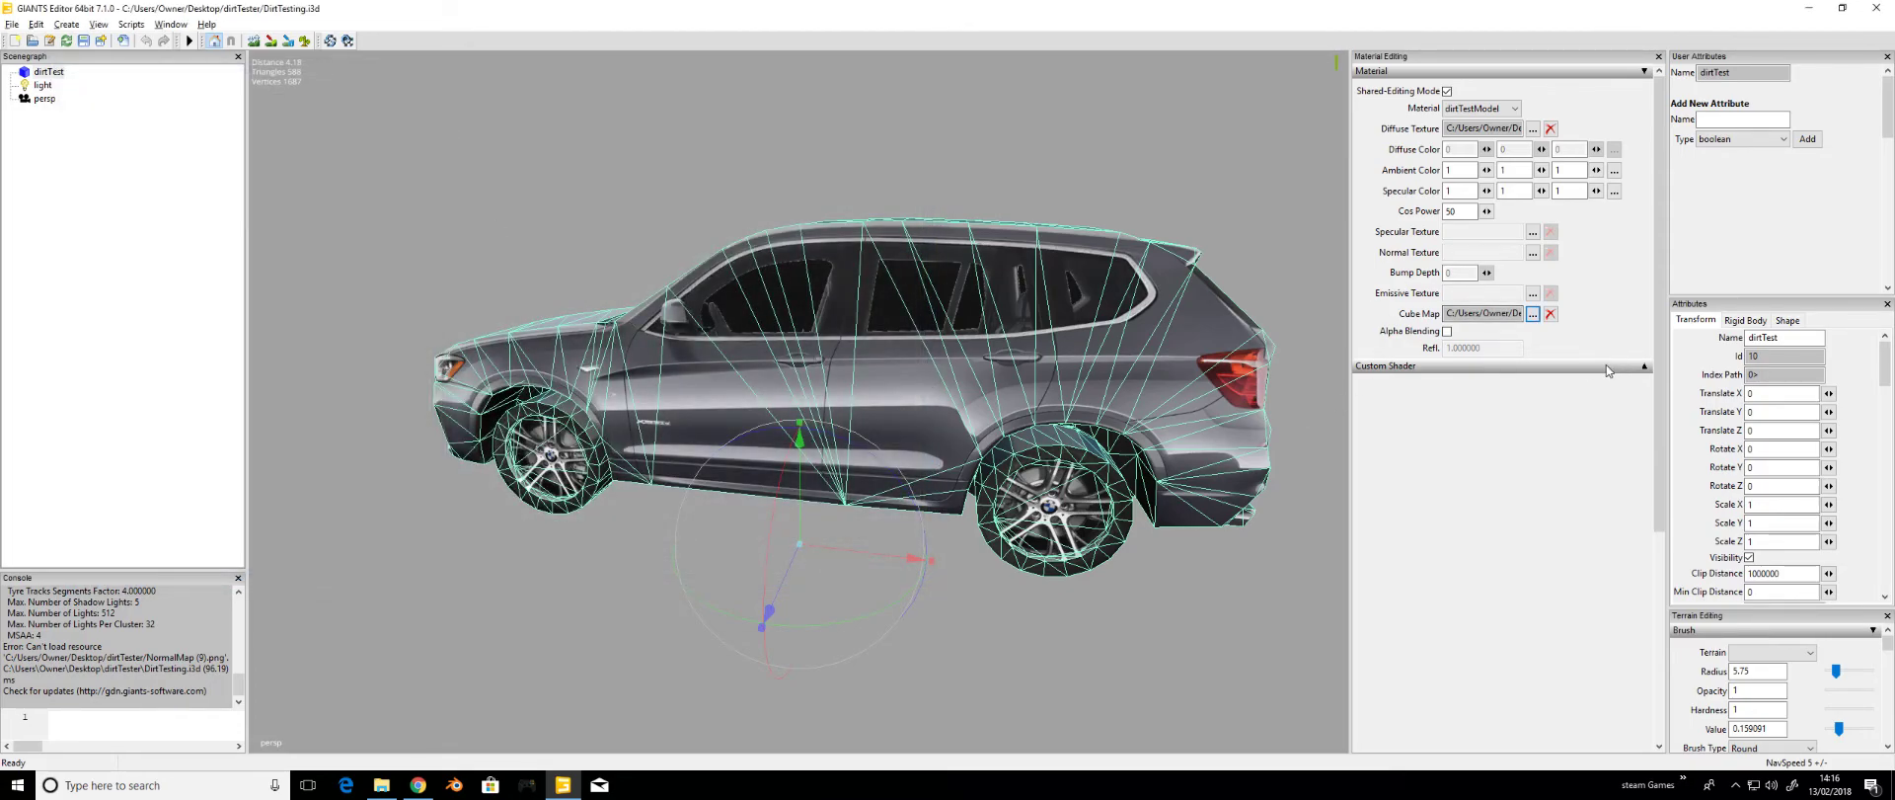
- Remove the car's custom shader and reload shaders/vehicleShader.xml as its shader source
{"action": "left_click", "coordinate": [1643, 367]}
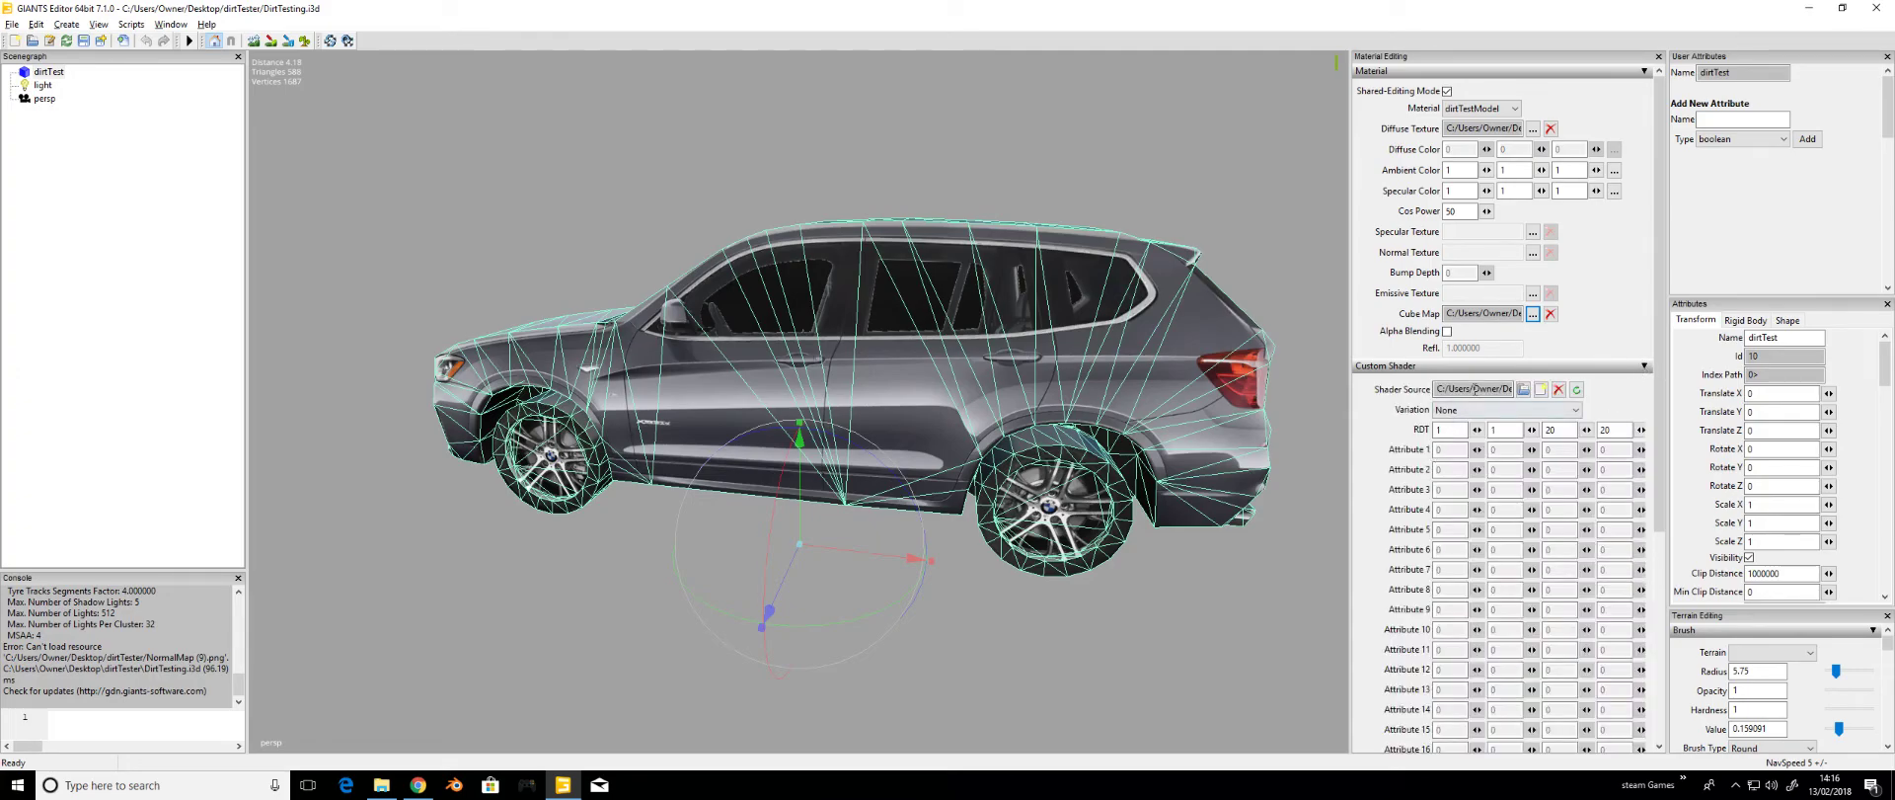
{"action": "scroll", "coordinate": [1478, 425], "scroll_direction": "down", "scroll_amount": 5}
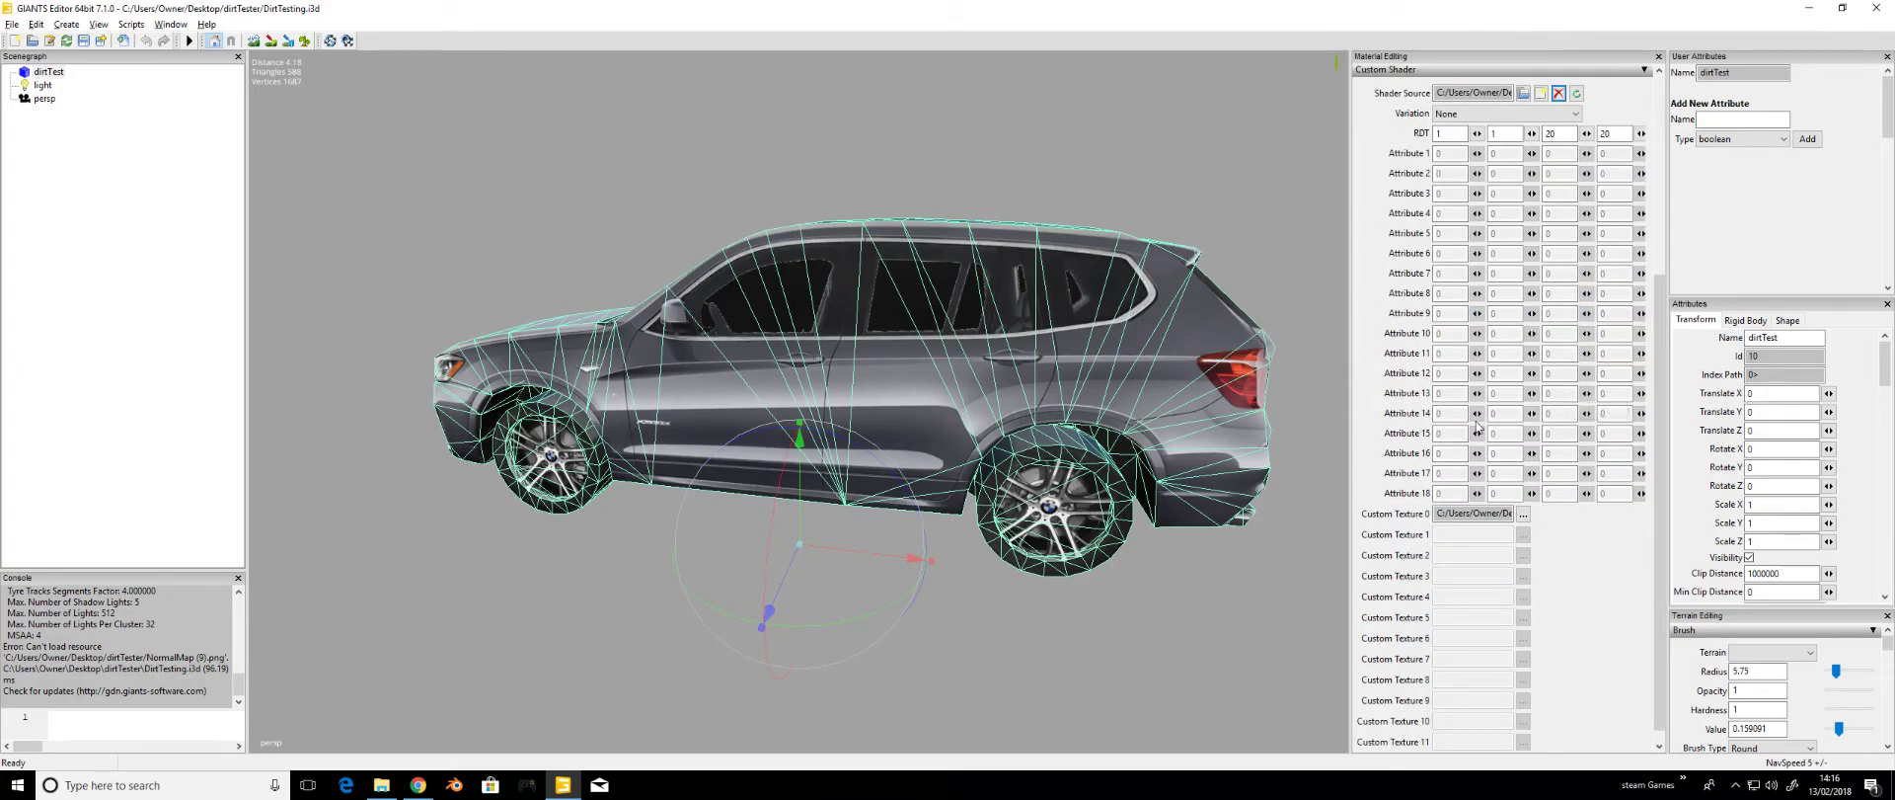
{"action": "left_click", "coordinate": [1559, 93]}
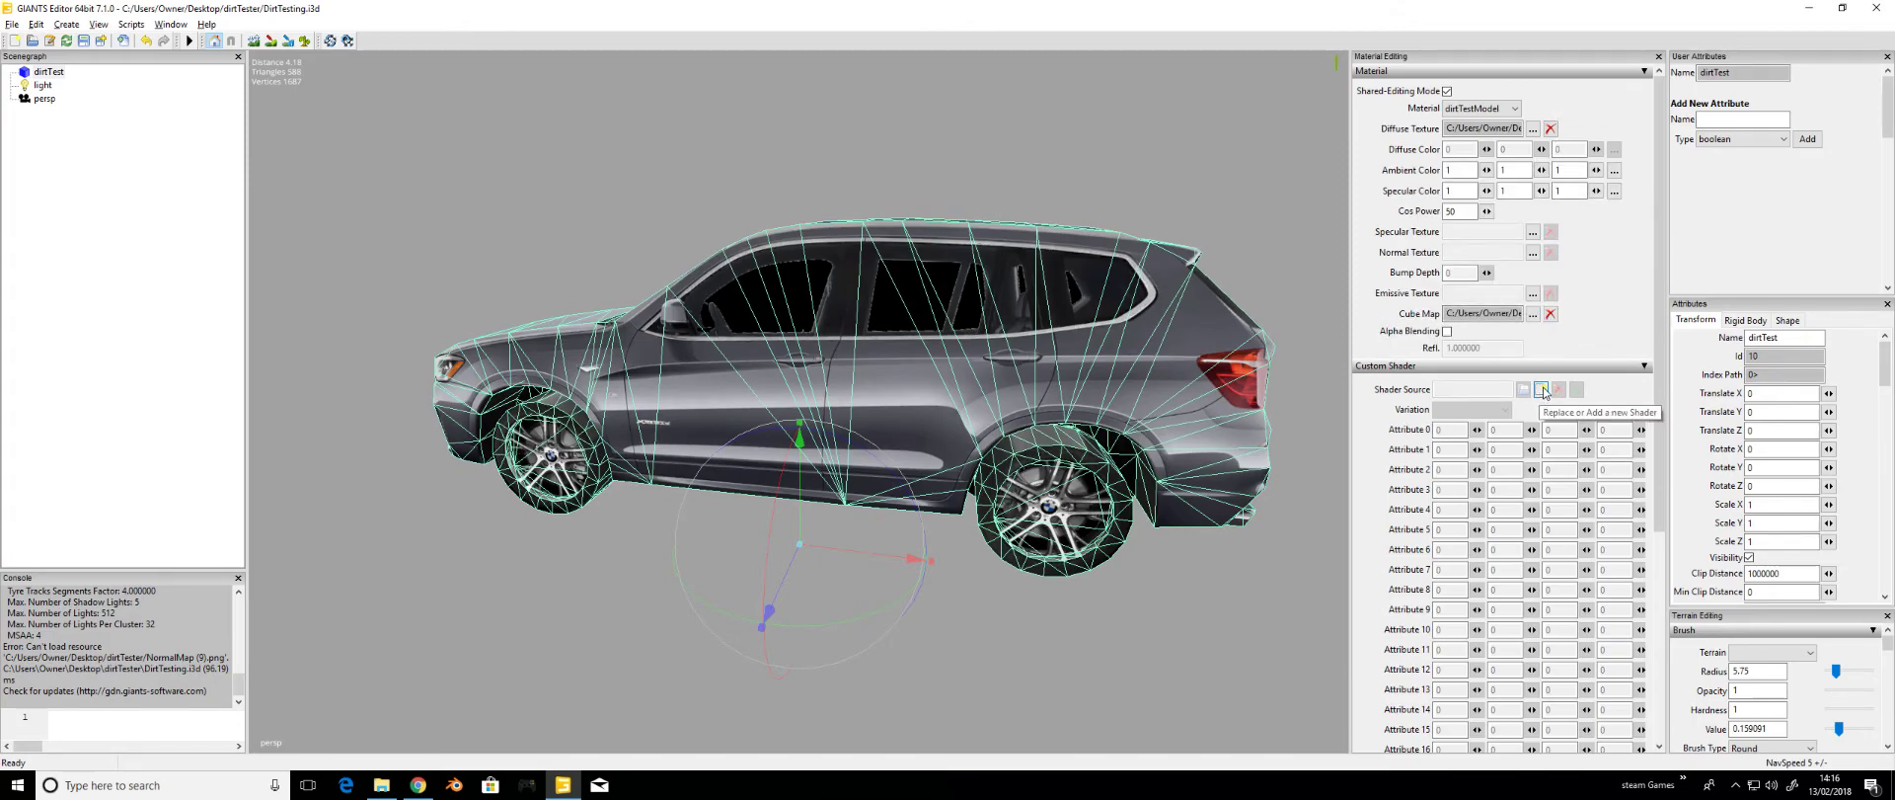
{"action": "scroll", "coordinate": [1545, 392], "scroll_direction": "down", "scroll_amount": 5}
{"action": "left_click", "coordinate": [1541, 93]}
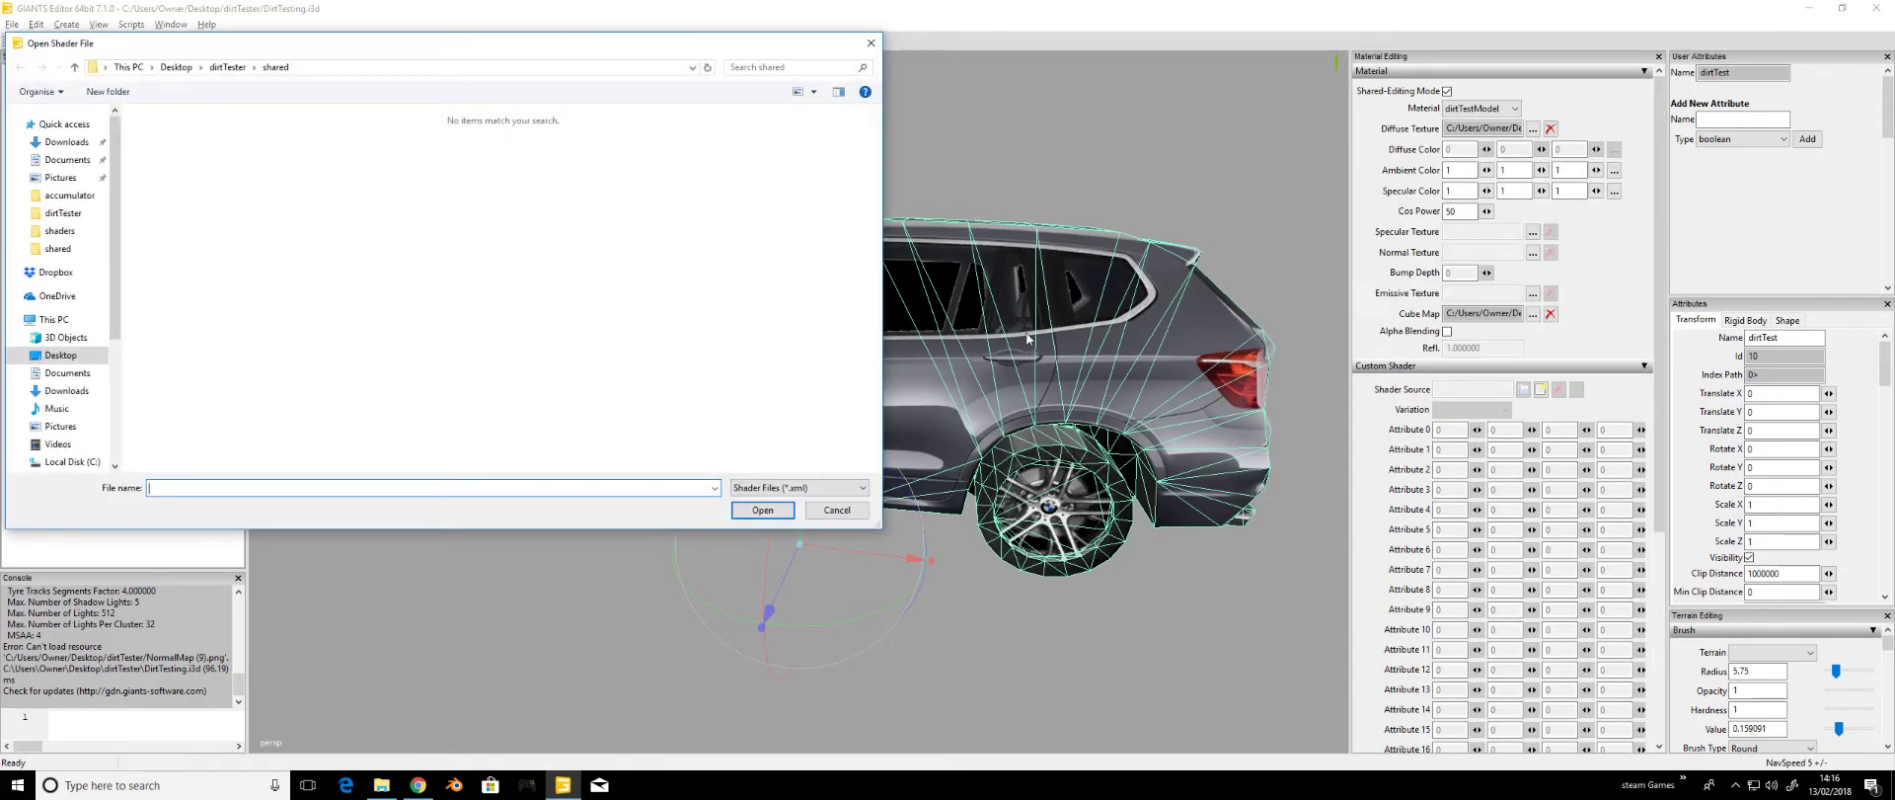
{"action": "left_click", "coordinate": [227, 67]}
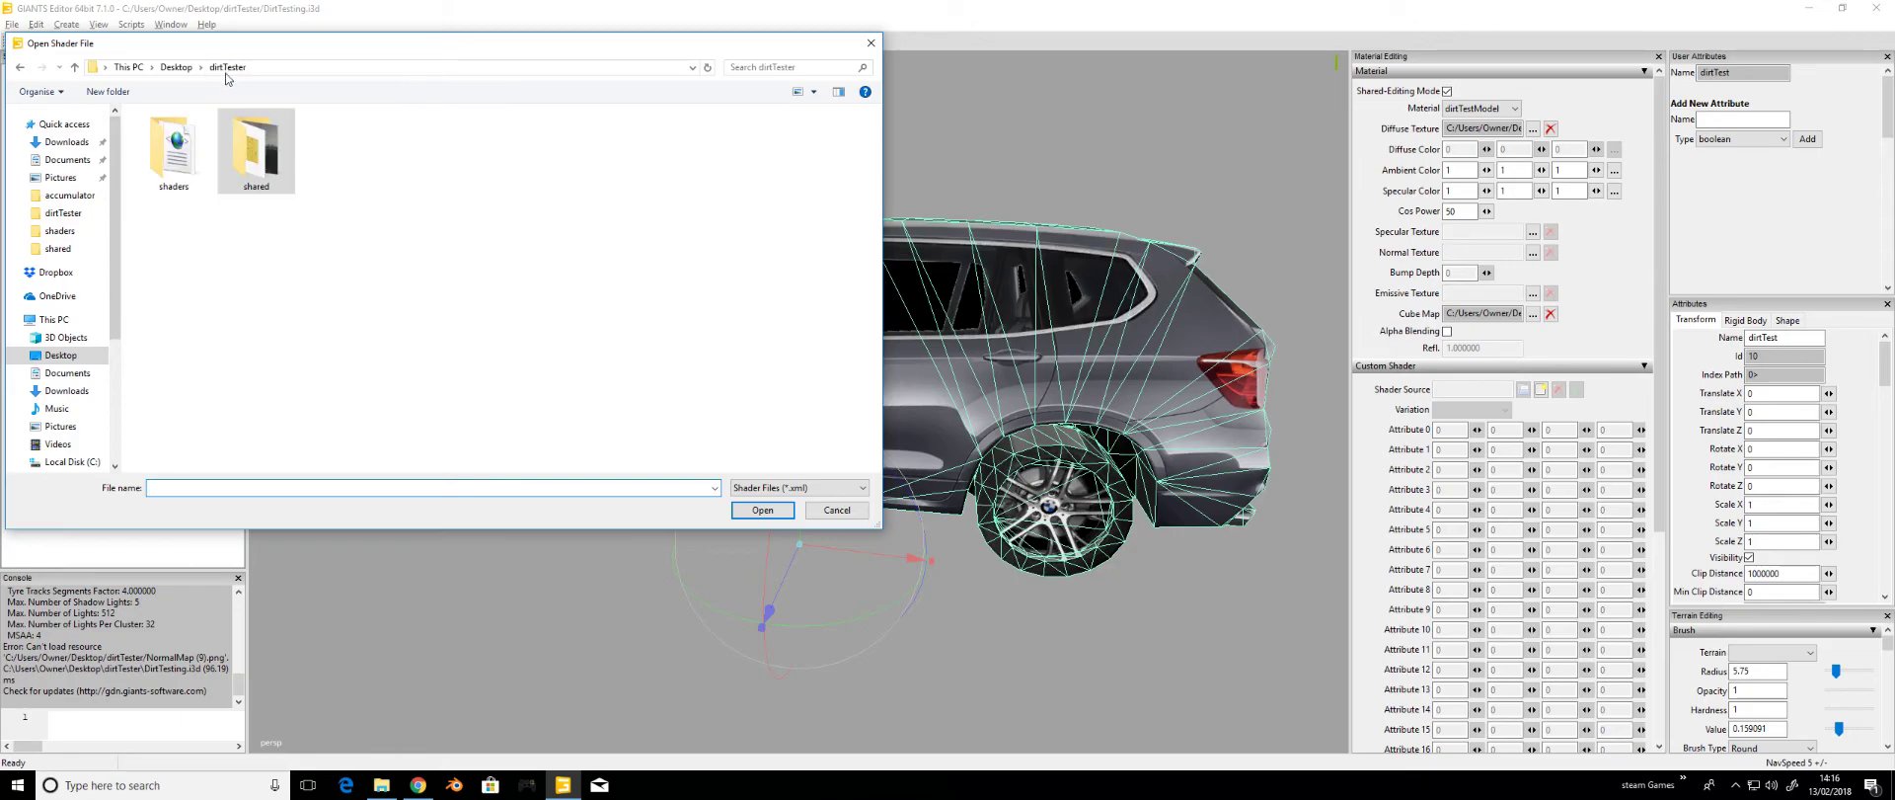
{"action": "double_click", "coordinate": [176, 156]}
{"action": "double_click", "coordinate": [186, 135]}
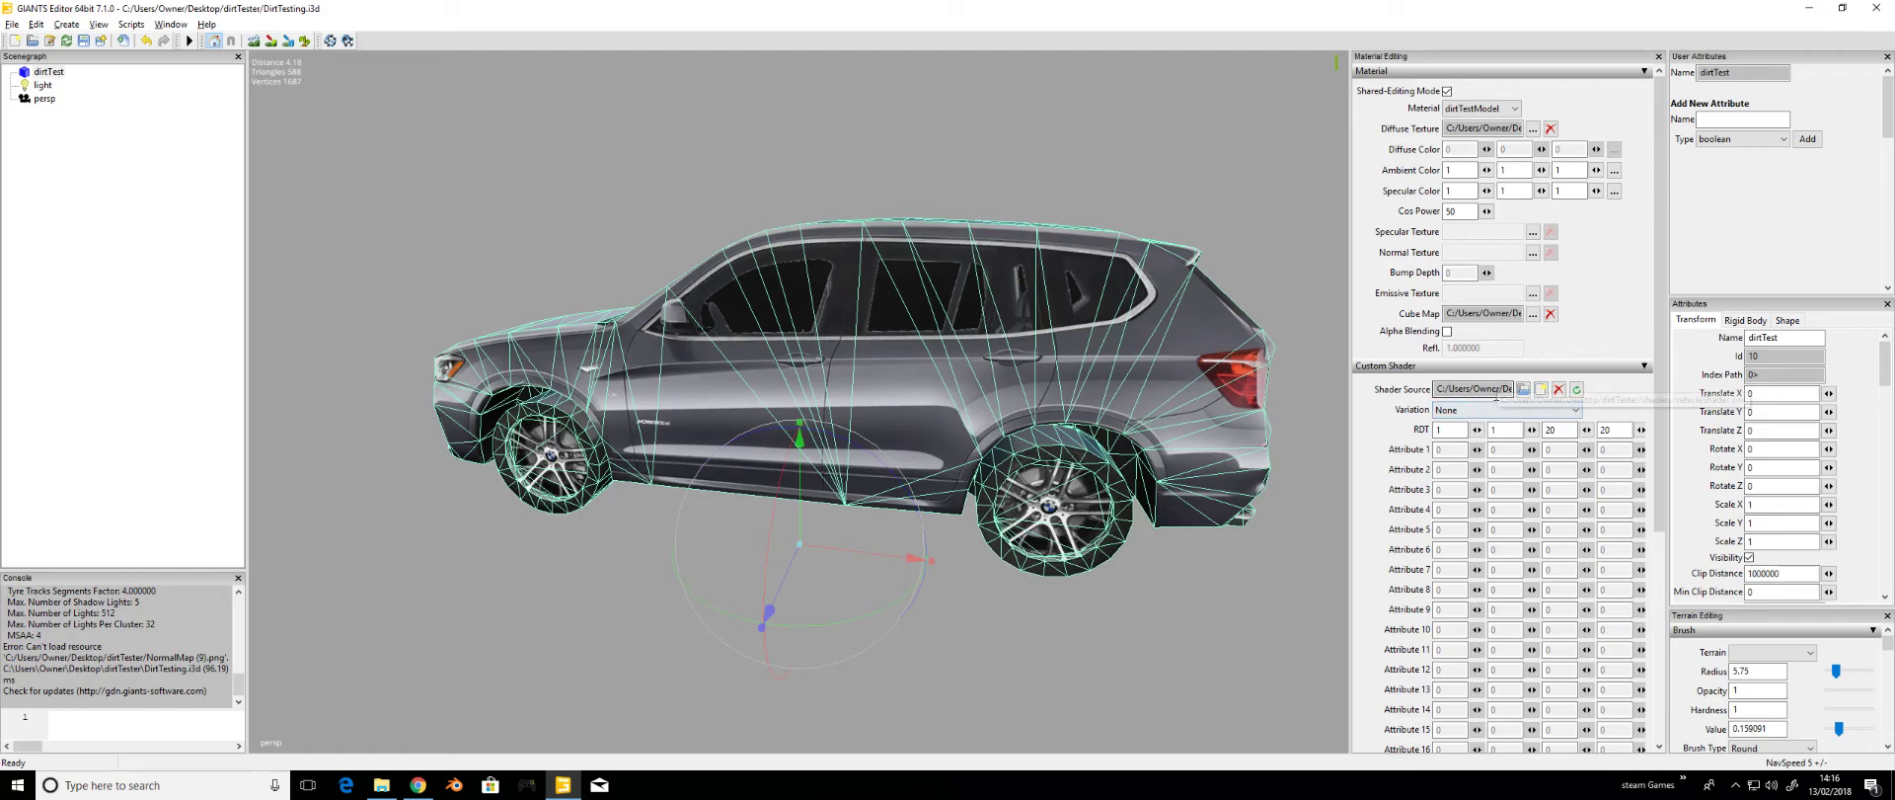
- Keep the shader variation at None and bring up the Normal Map Texture Viewer
{"action": "scroll", "coordinate": [1589, 434], "scroll_direction": "down", "scroll_amount": 5}
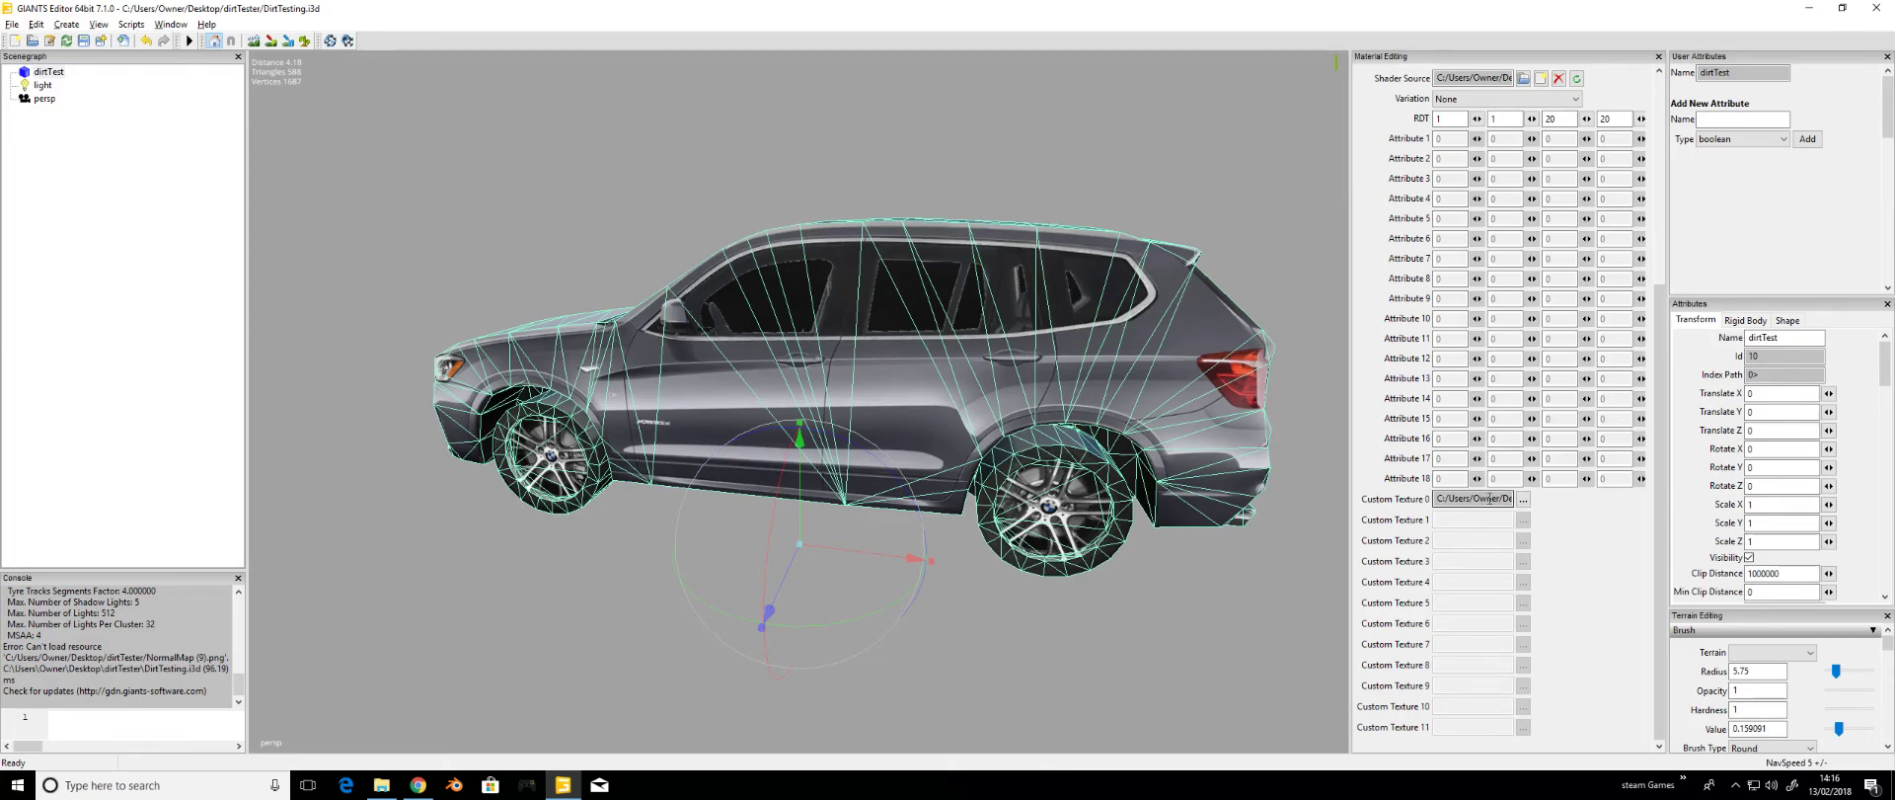
{"action": "scroll", "coordinate": [1491, 501], "scroll_direction": "up", "scroll_amount": 5}
{"action": "left_click", "coordinate": [1482, 415]}
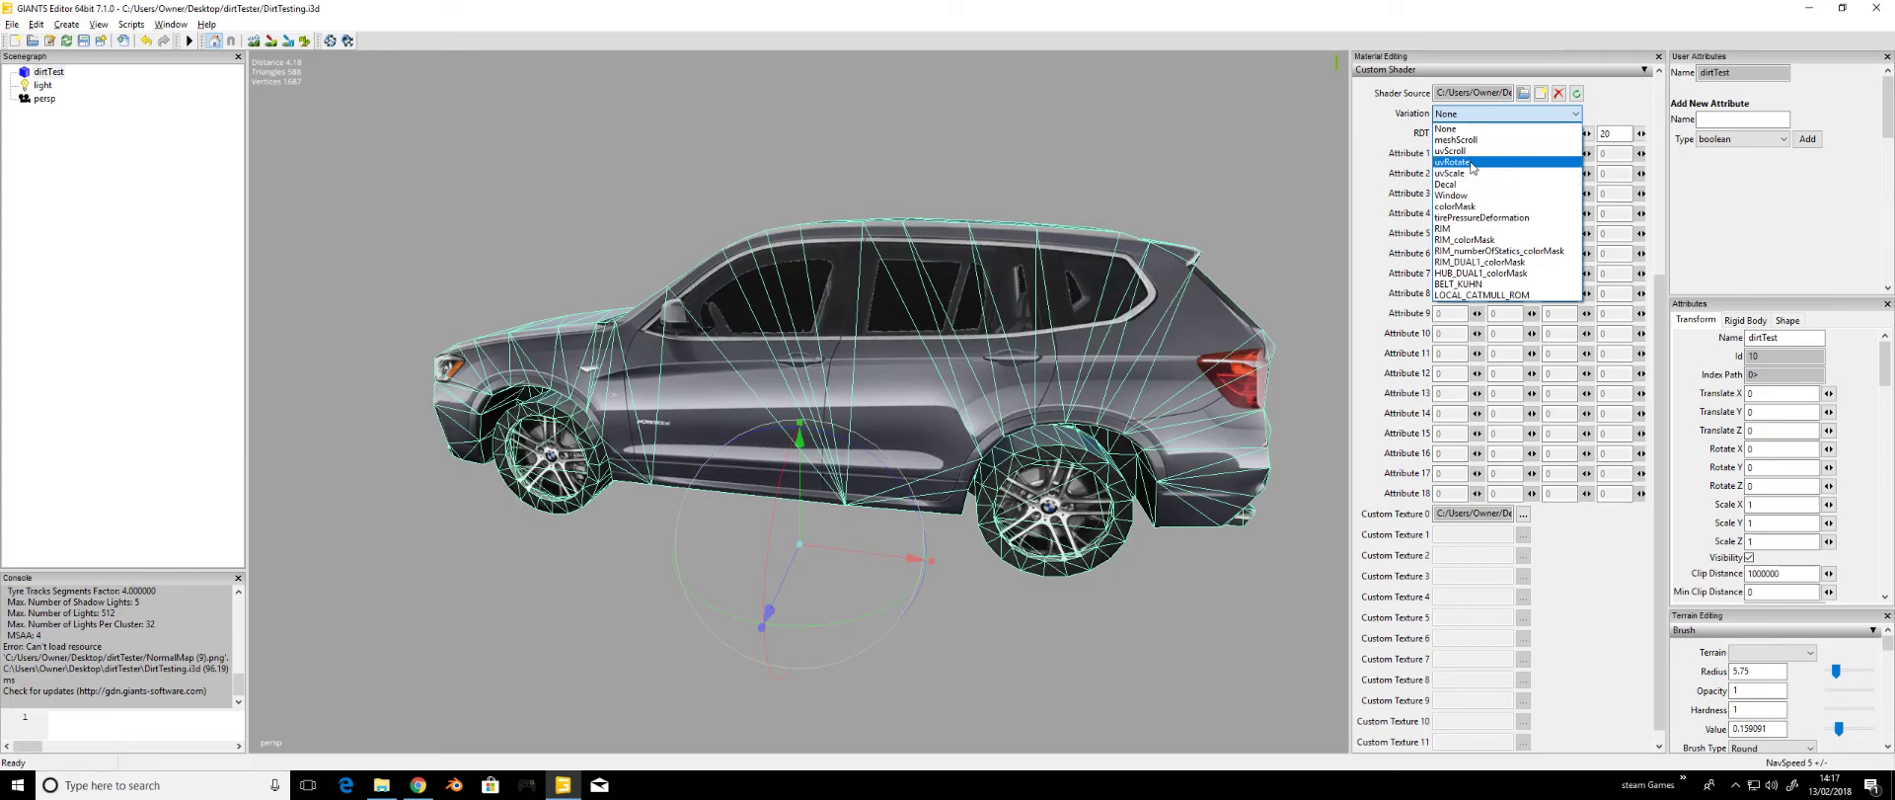
{"action": "left_click", "coordinate": [1530, 127]}
{"action": "scroll", "coordinate": [1546, 192], "scroll_direction": "up", "scroll_amount": 3}
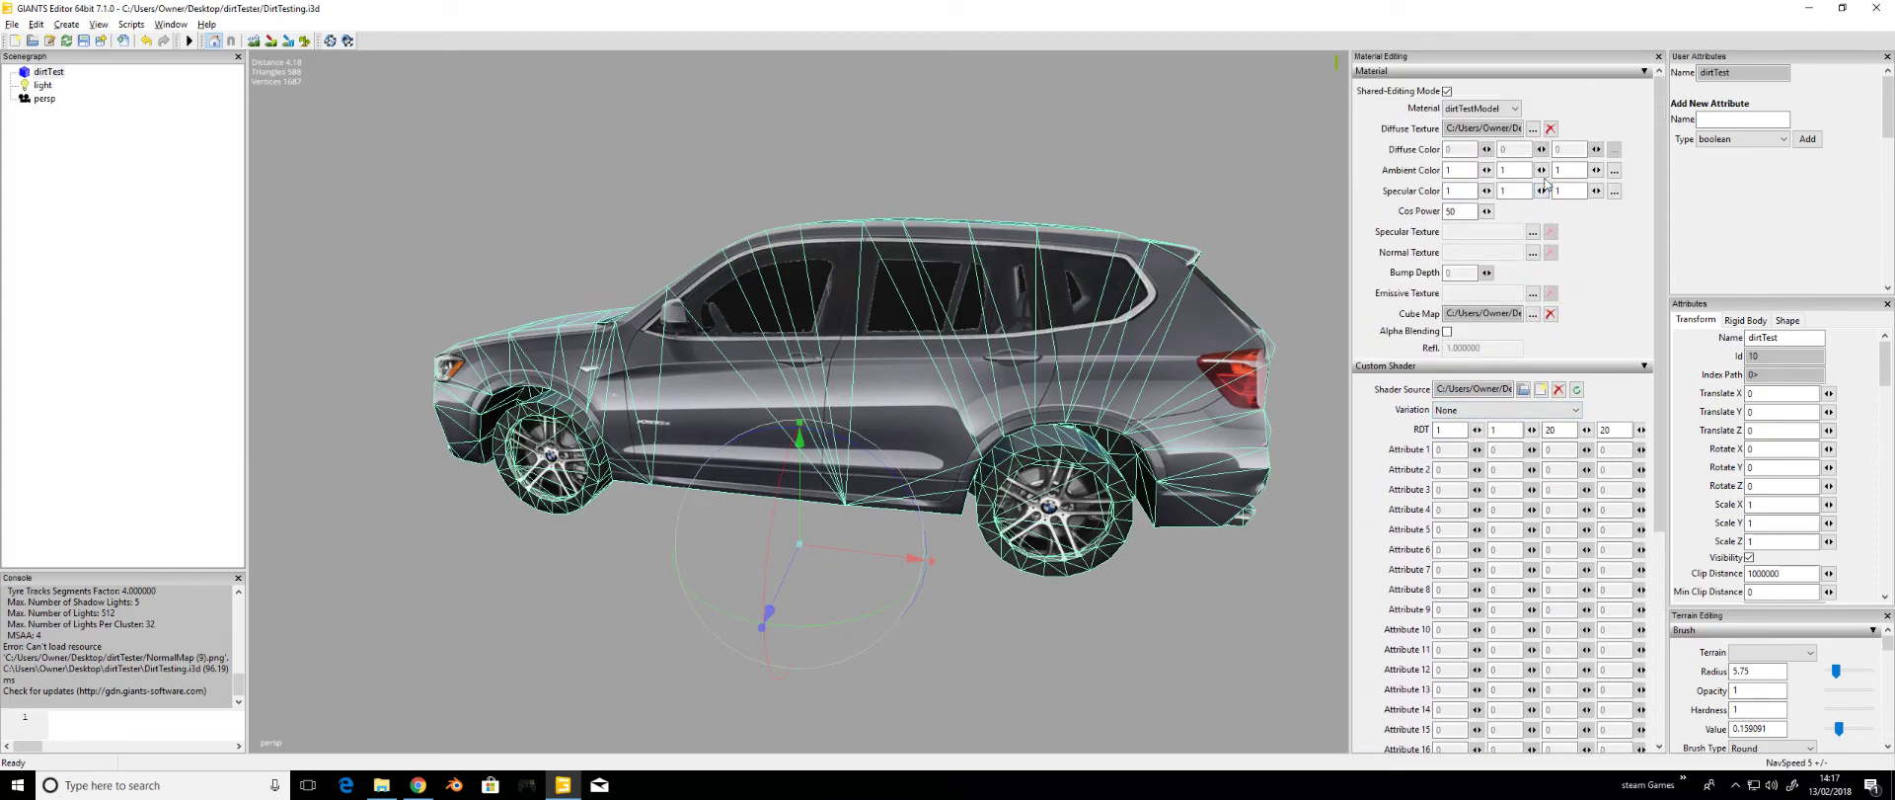
{"action": "left_click", "coordinate": [1532, 253]}
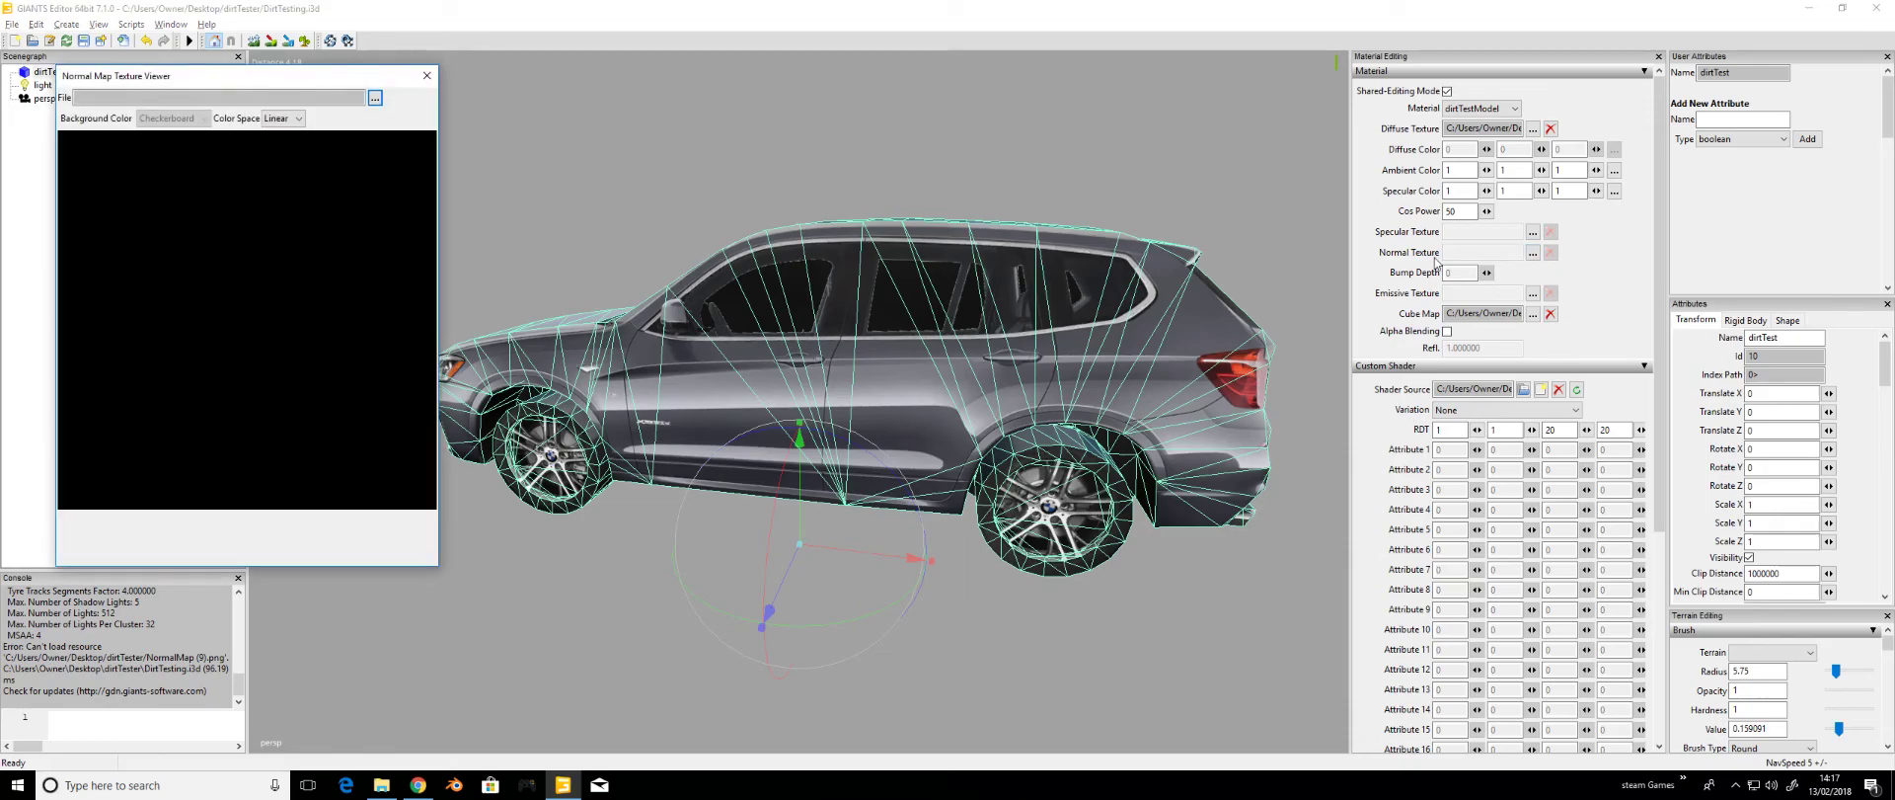
- Load bmw_normal.dds from the dirtTester folder as the car's normal map
{"action": "left_click", "coordinate": [375, 98]}
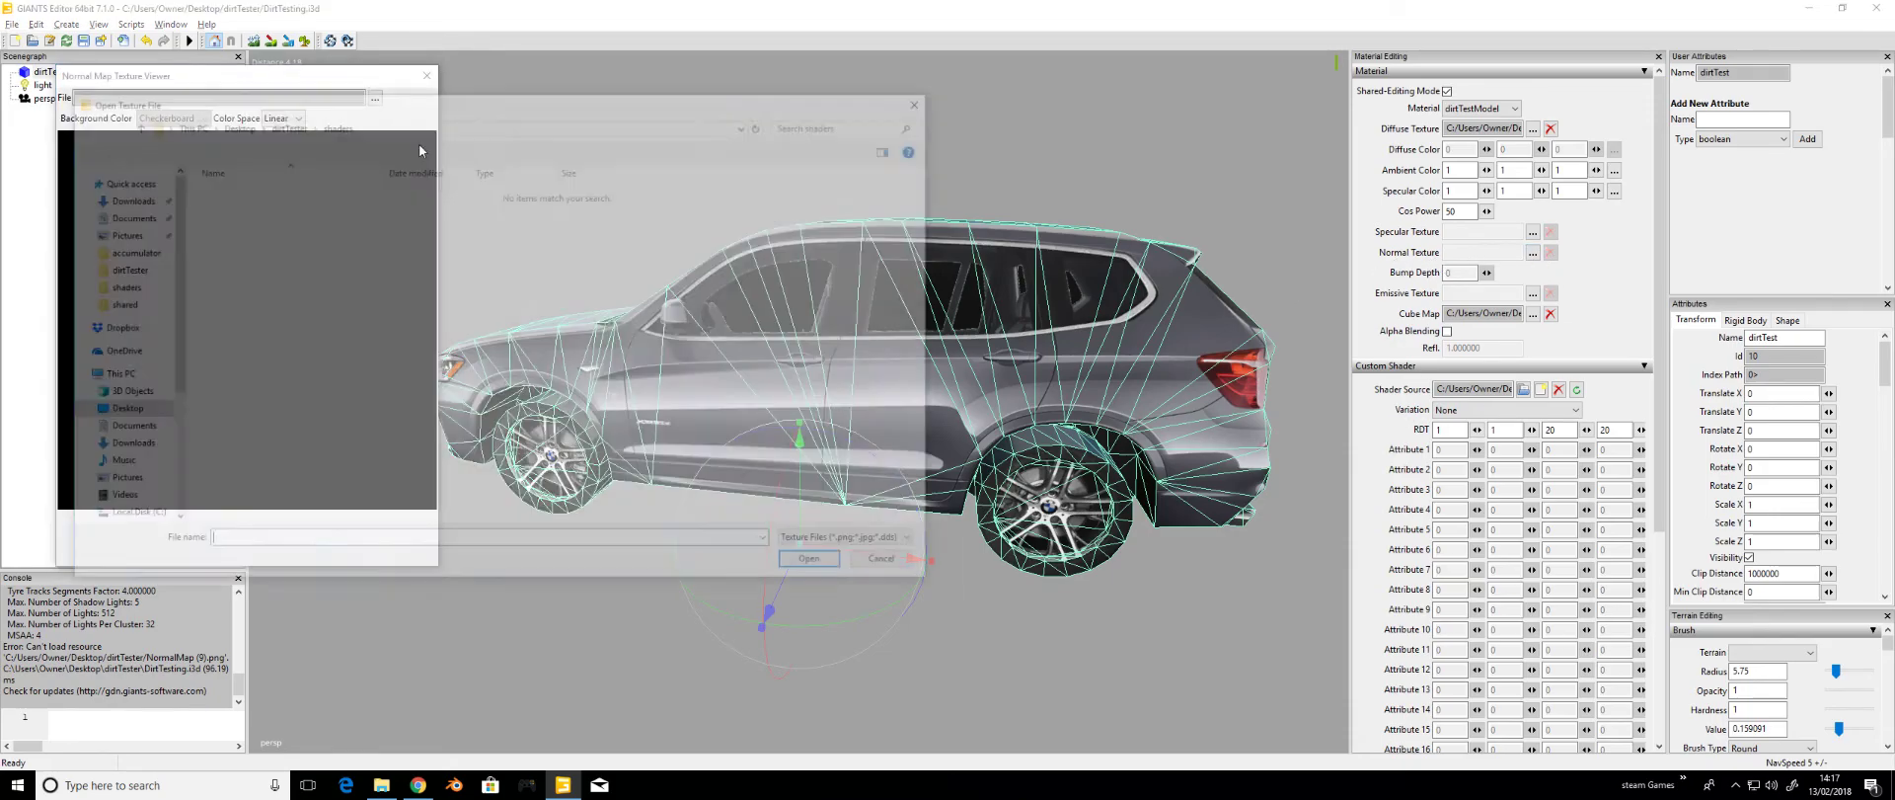
{"action": "left_click", "coordinate": [285, 123]}
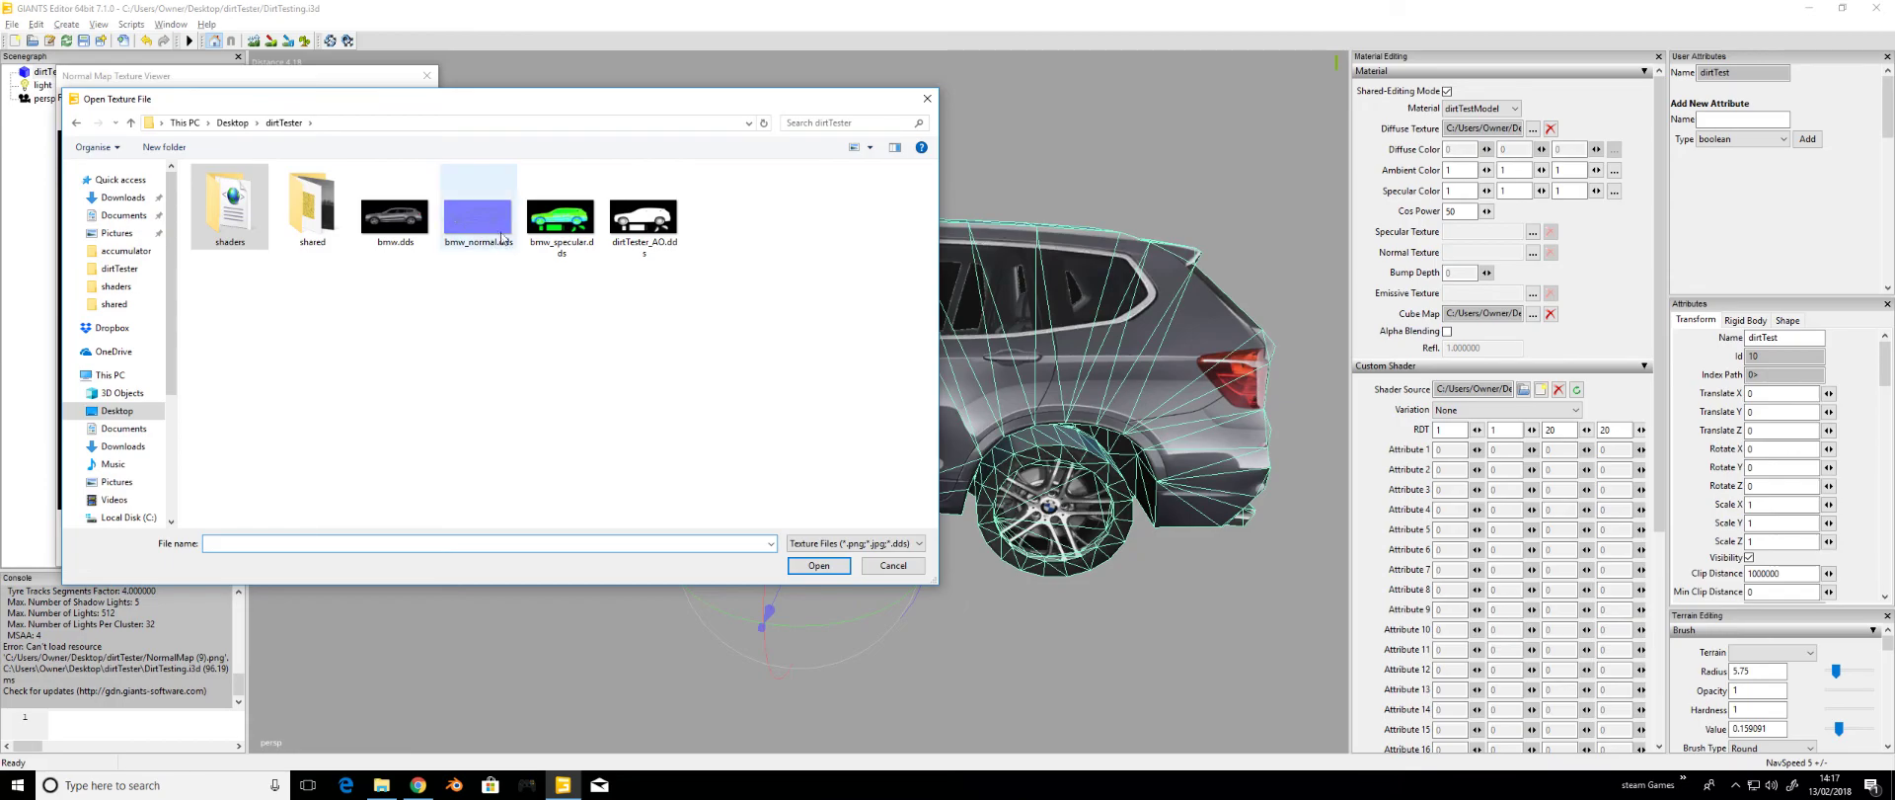
{"action": "double_click", "coordinate": [480, 215]}
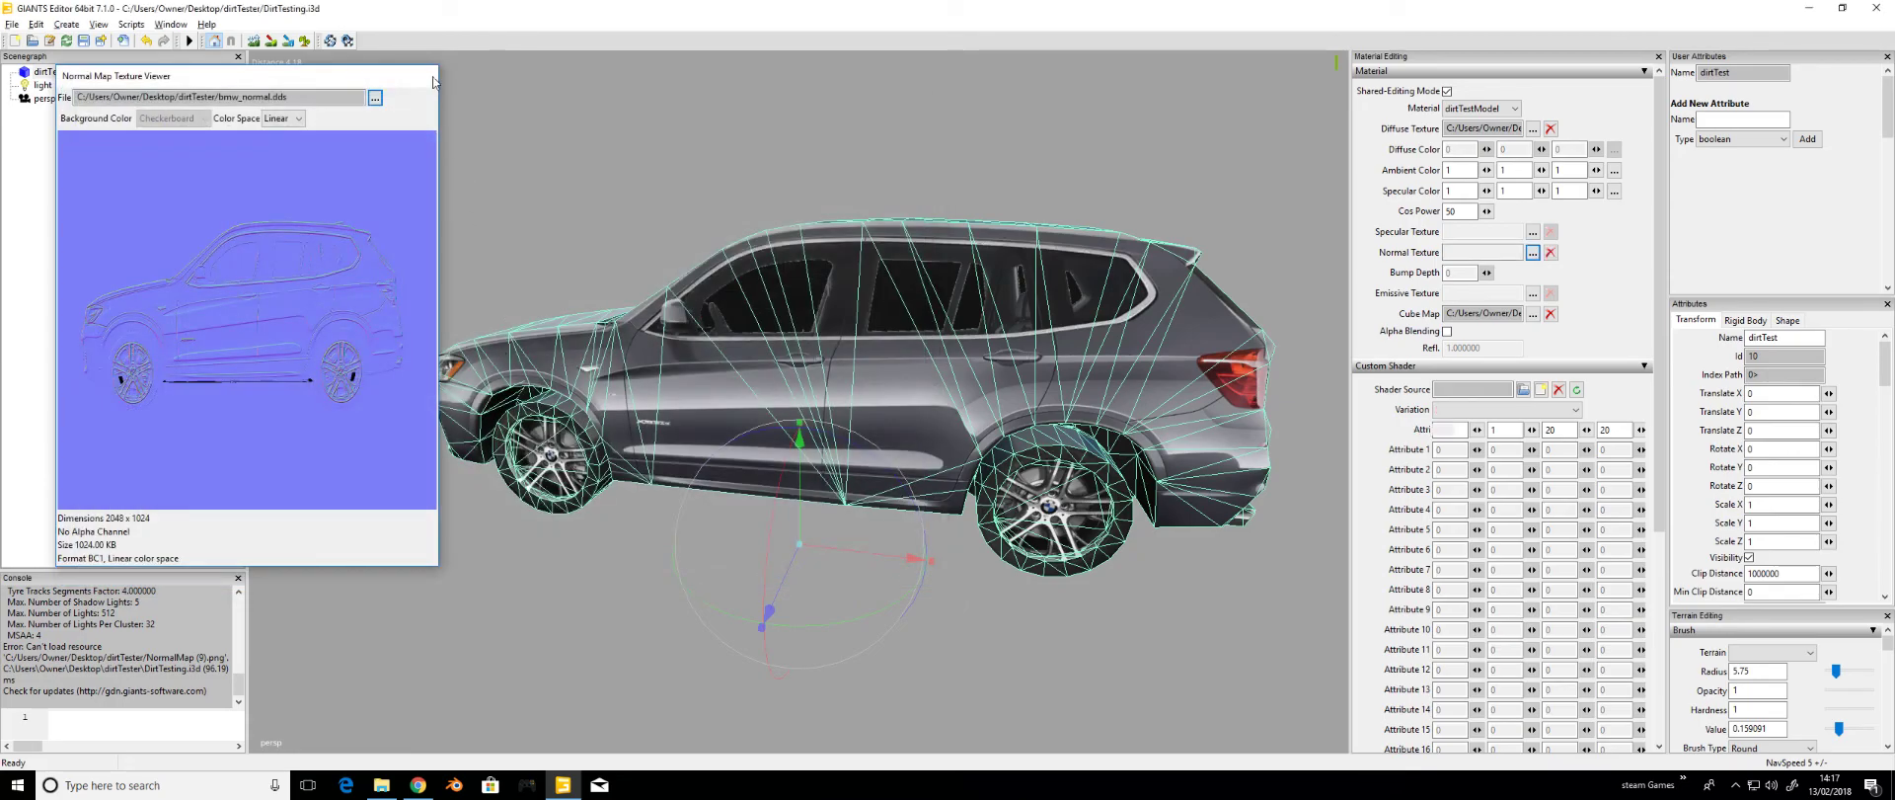
- Load bmw_specular.dds as the specular map and view the now-dirty car
{"action": "left_click", "coordinate": [1532, 232]}
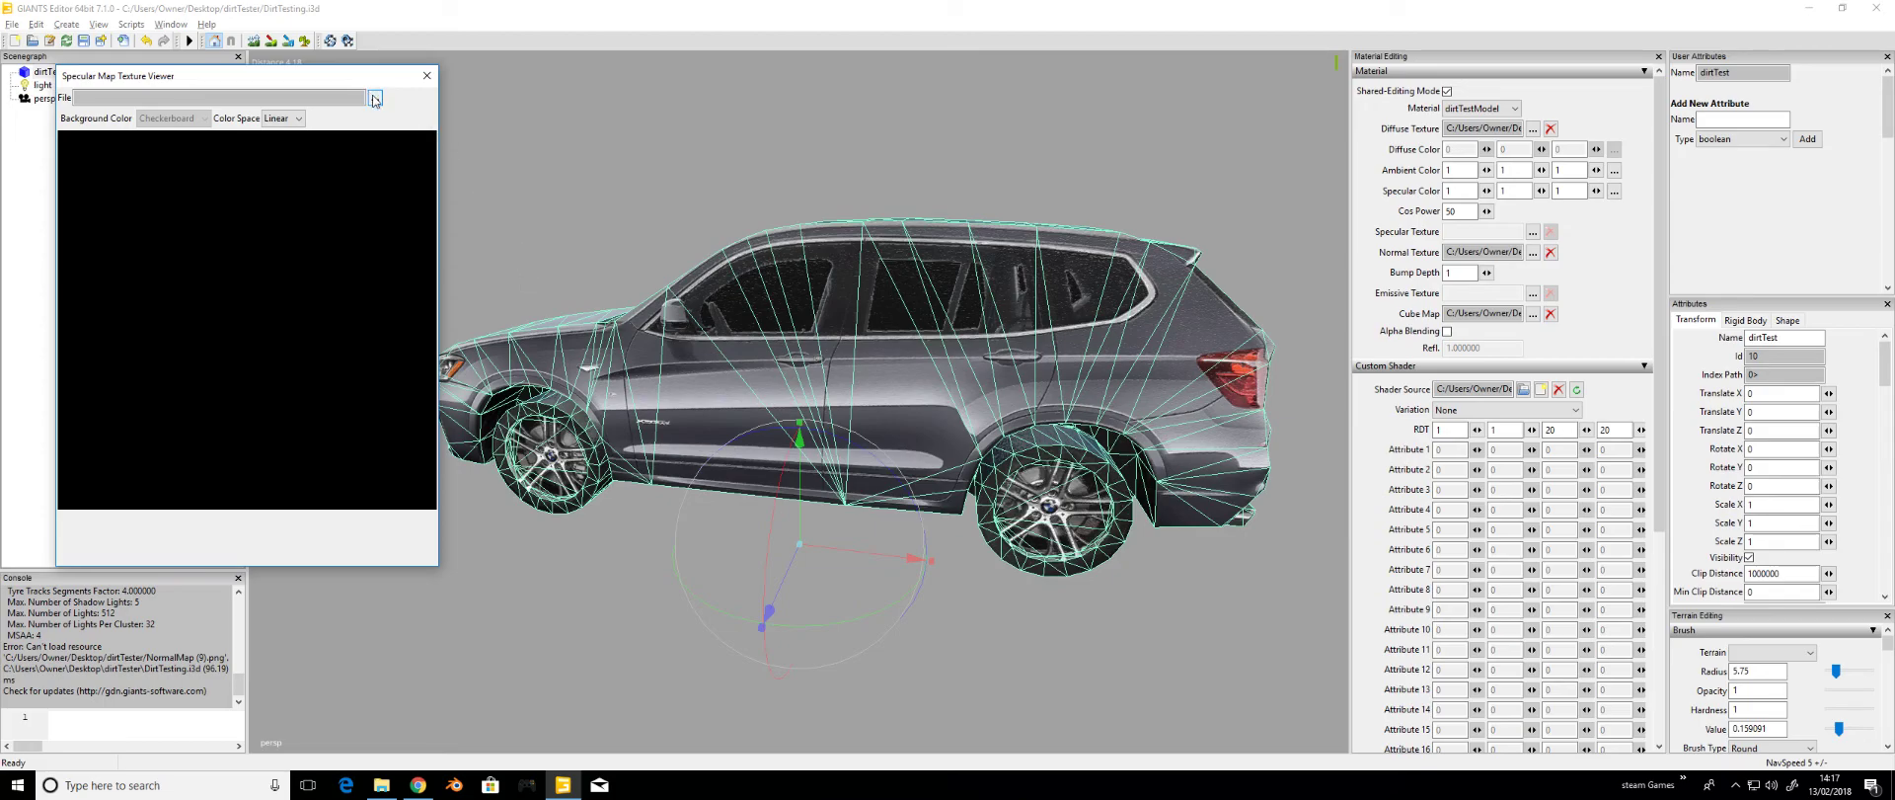
{"action": "left_click", "coordinate": [375, 97]}
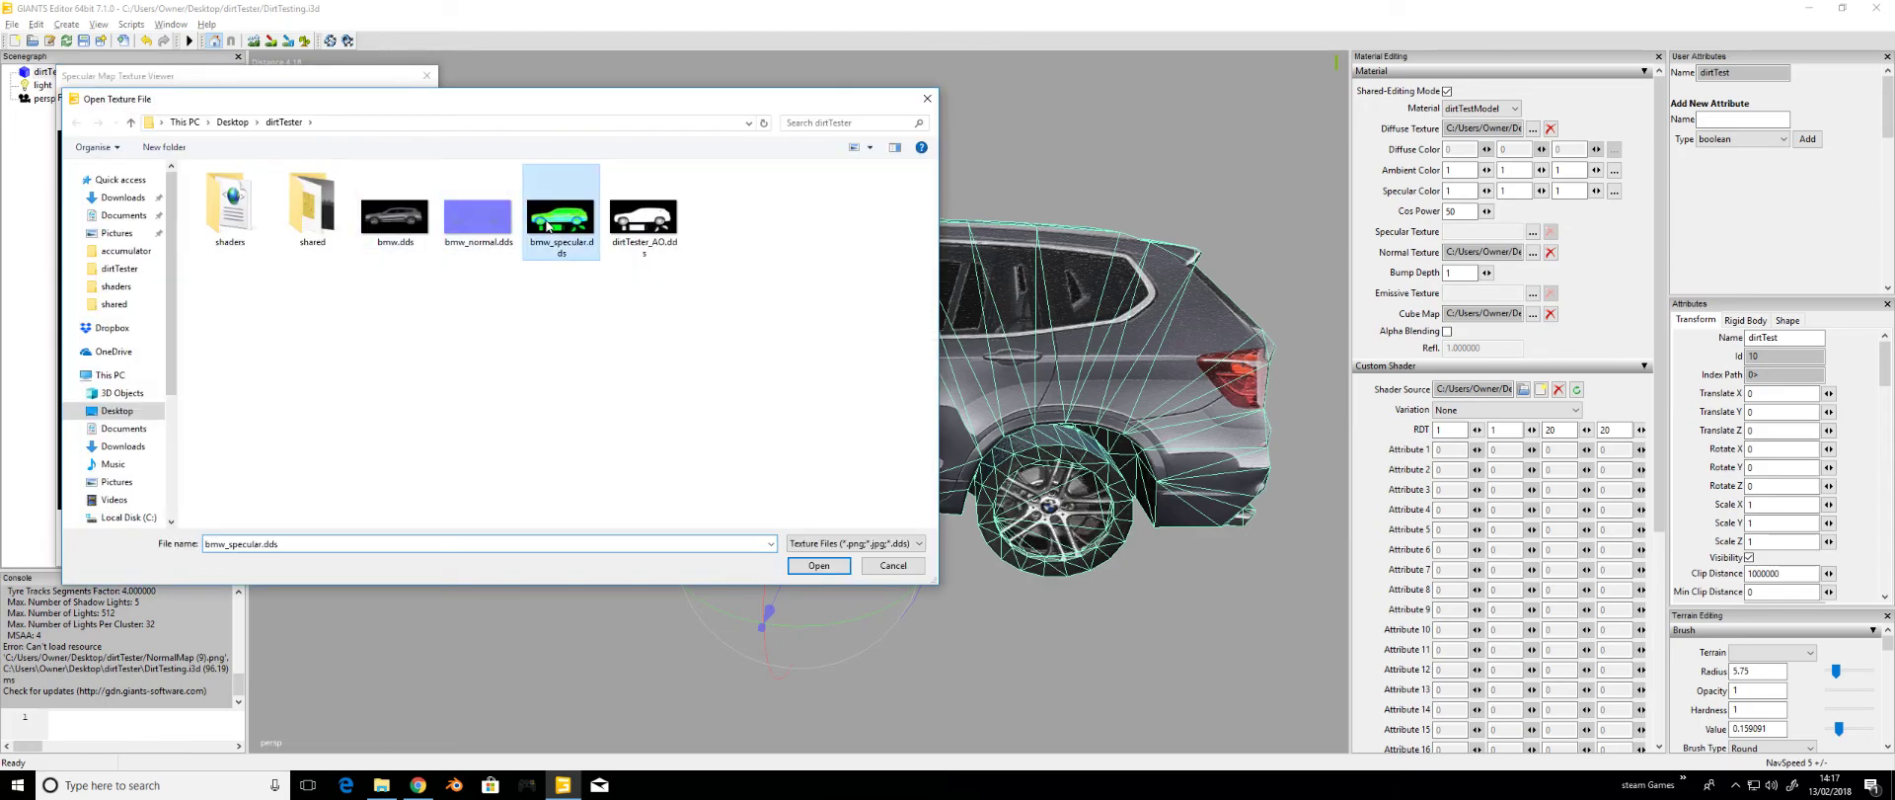
{"action": "double_click", "coordinate": [560, 209]}
{"action": "left_click", "coordinate": [427, 76]}
{"action": "left_click_drag", "start_coordinate": [758, 265], "coordinate": [248, 118]}
- Select the persp camera, then orbit and zoom to a front three-quarter view of the muddy car
{"action": "left_click", "coordinate": [44, 98]}
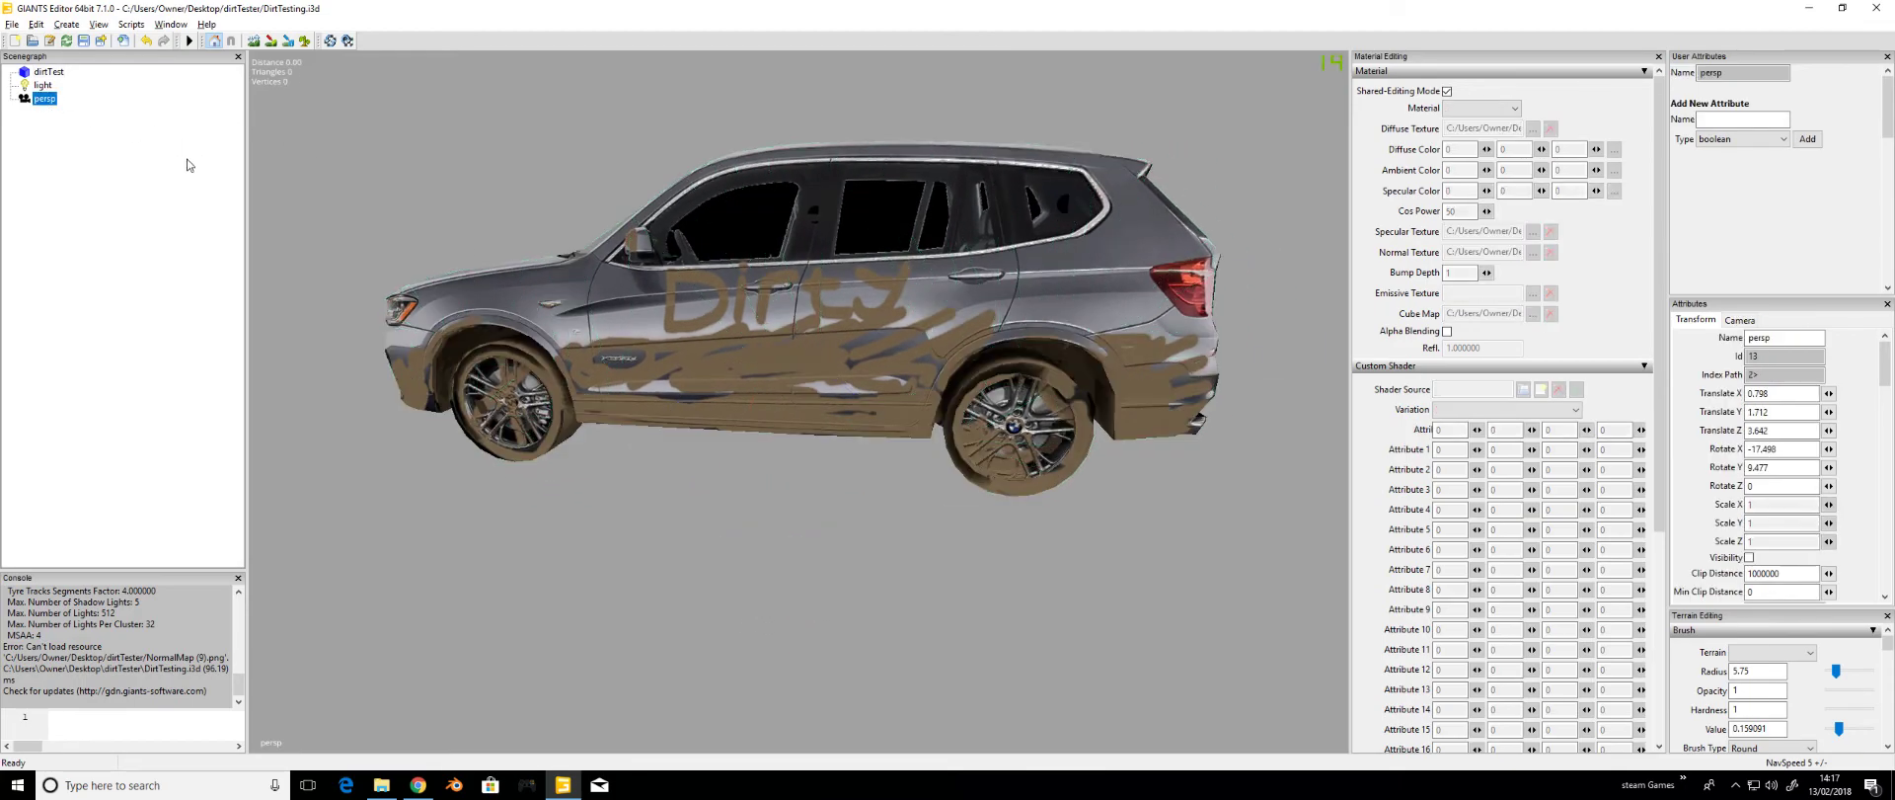
{"action": "scroll", "coordinate": [803, 363], "scroll_direction": "up", "scroll_amount": 6}
{"action": "left_click_drag", "start_coordinate": [895, 350], "coordinate": [826, 347]}
{"action": "scroll", "coordinate": [809, 326], "scroll_direction": "up", "scroll_amount": 5}
{"action": "scroll", "coordinate": [799, 318], "scroll_direction": "down", "scroll_amount": 6}
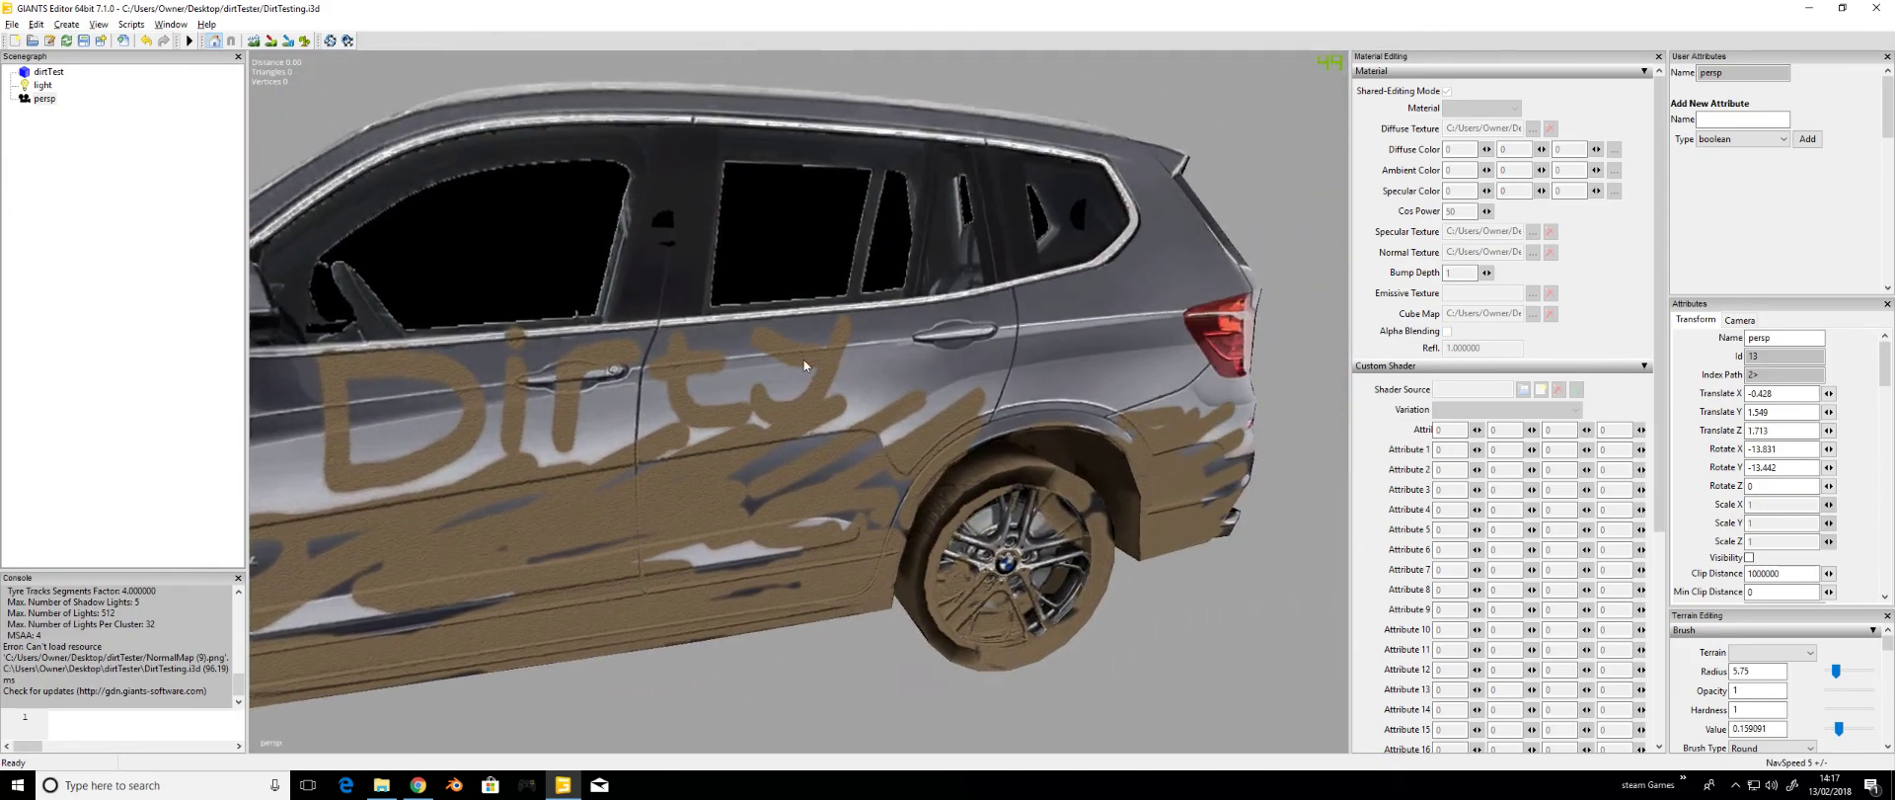
{"action": "mouse_move", "coordinate": [803, 358]}
{"action": "left_mouse_down"}
{"action": "mouse_move", "coordinate": [701, 367]}
{"action": "mouse_move", "coordinate": [837, 358]}
{"action": "mouse_move", "coordinate": [788, 372]}
{"action": "left_mouse_up"}
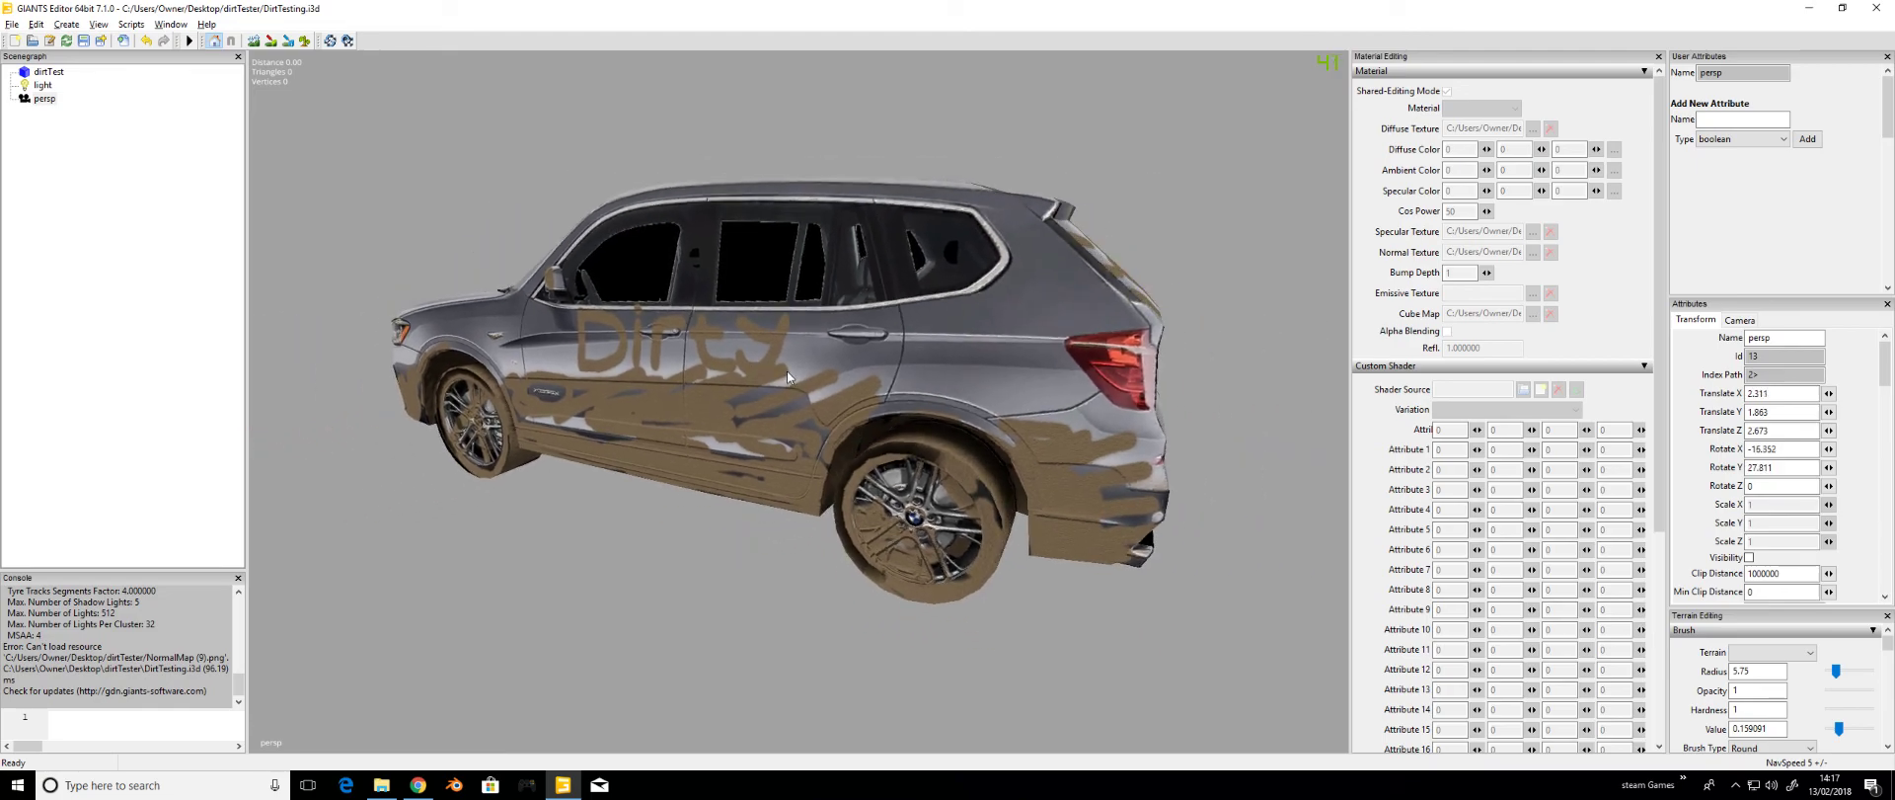